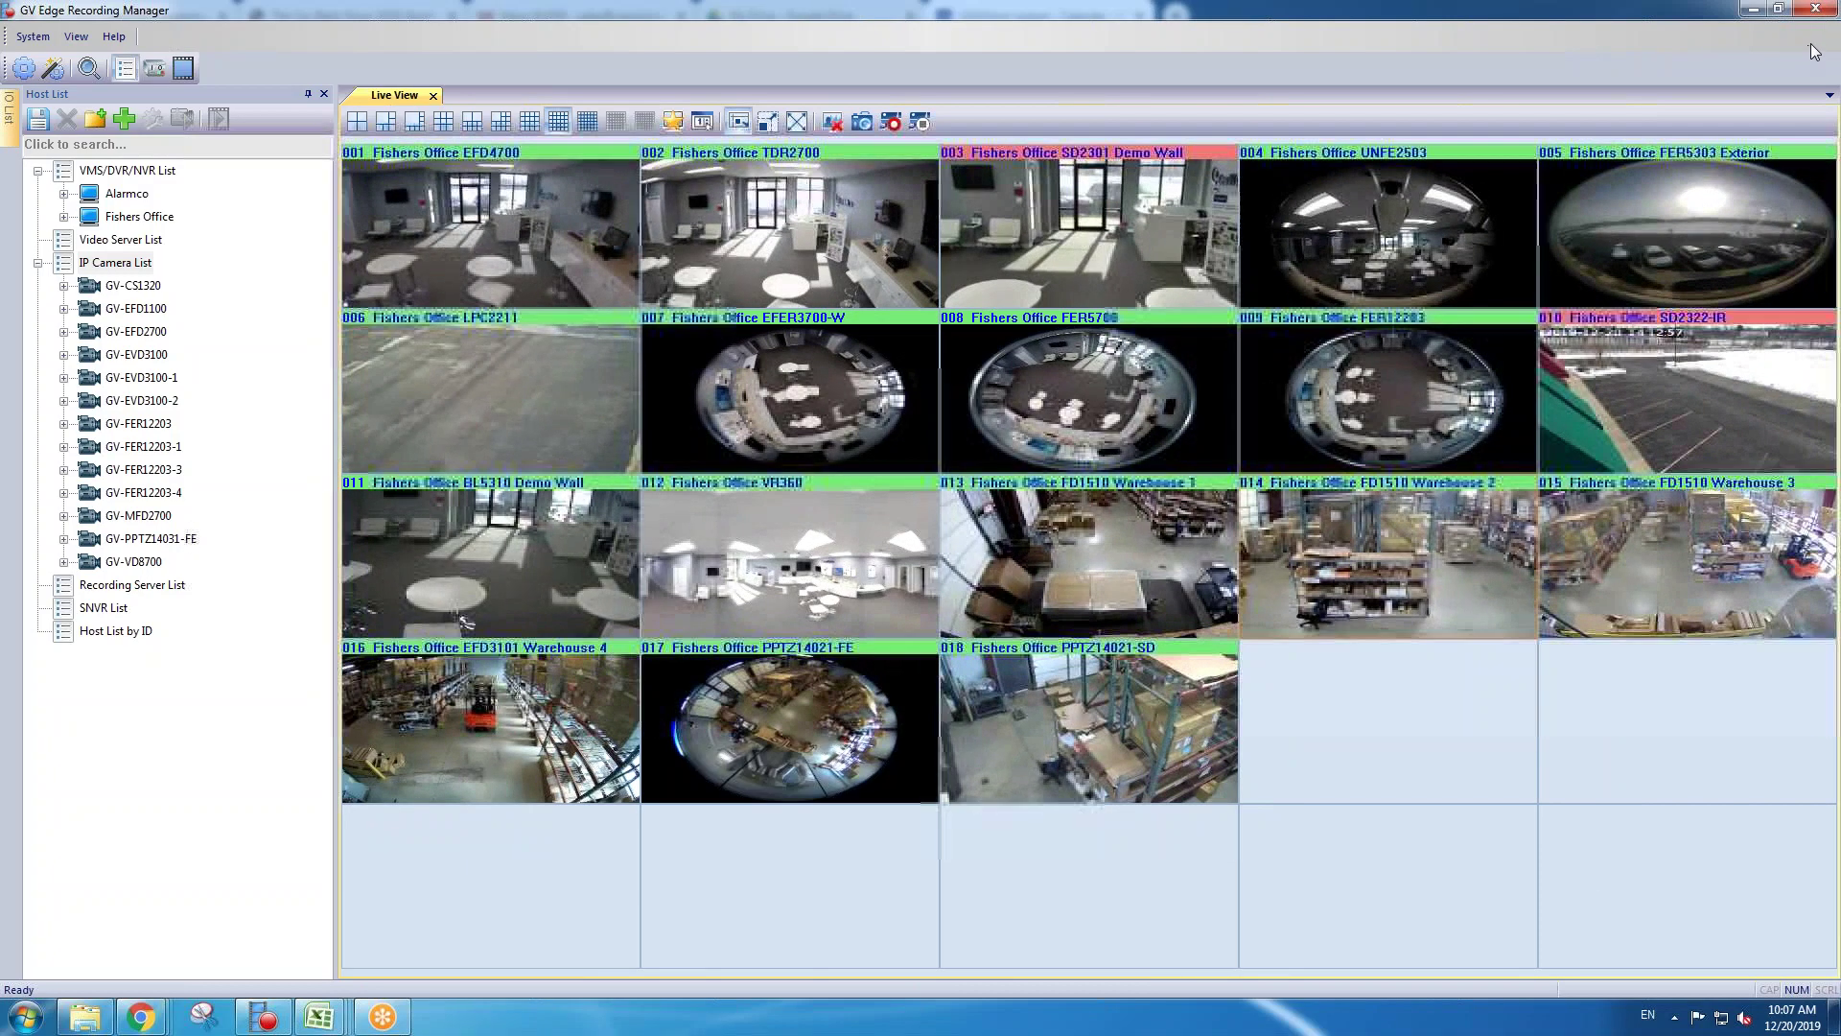
# Step: Select the 004 tile, then disconnect every live feed so the 5×5 grid is empty
pyautogui.click(1450, 179)
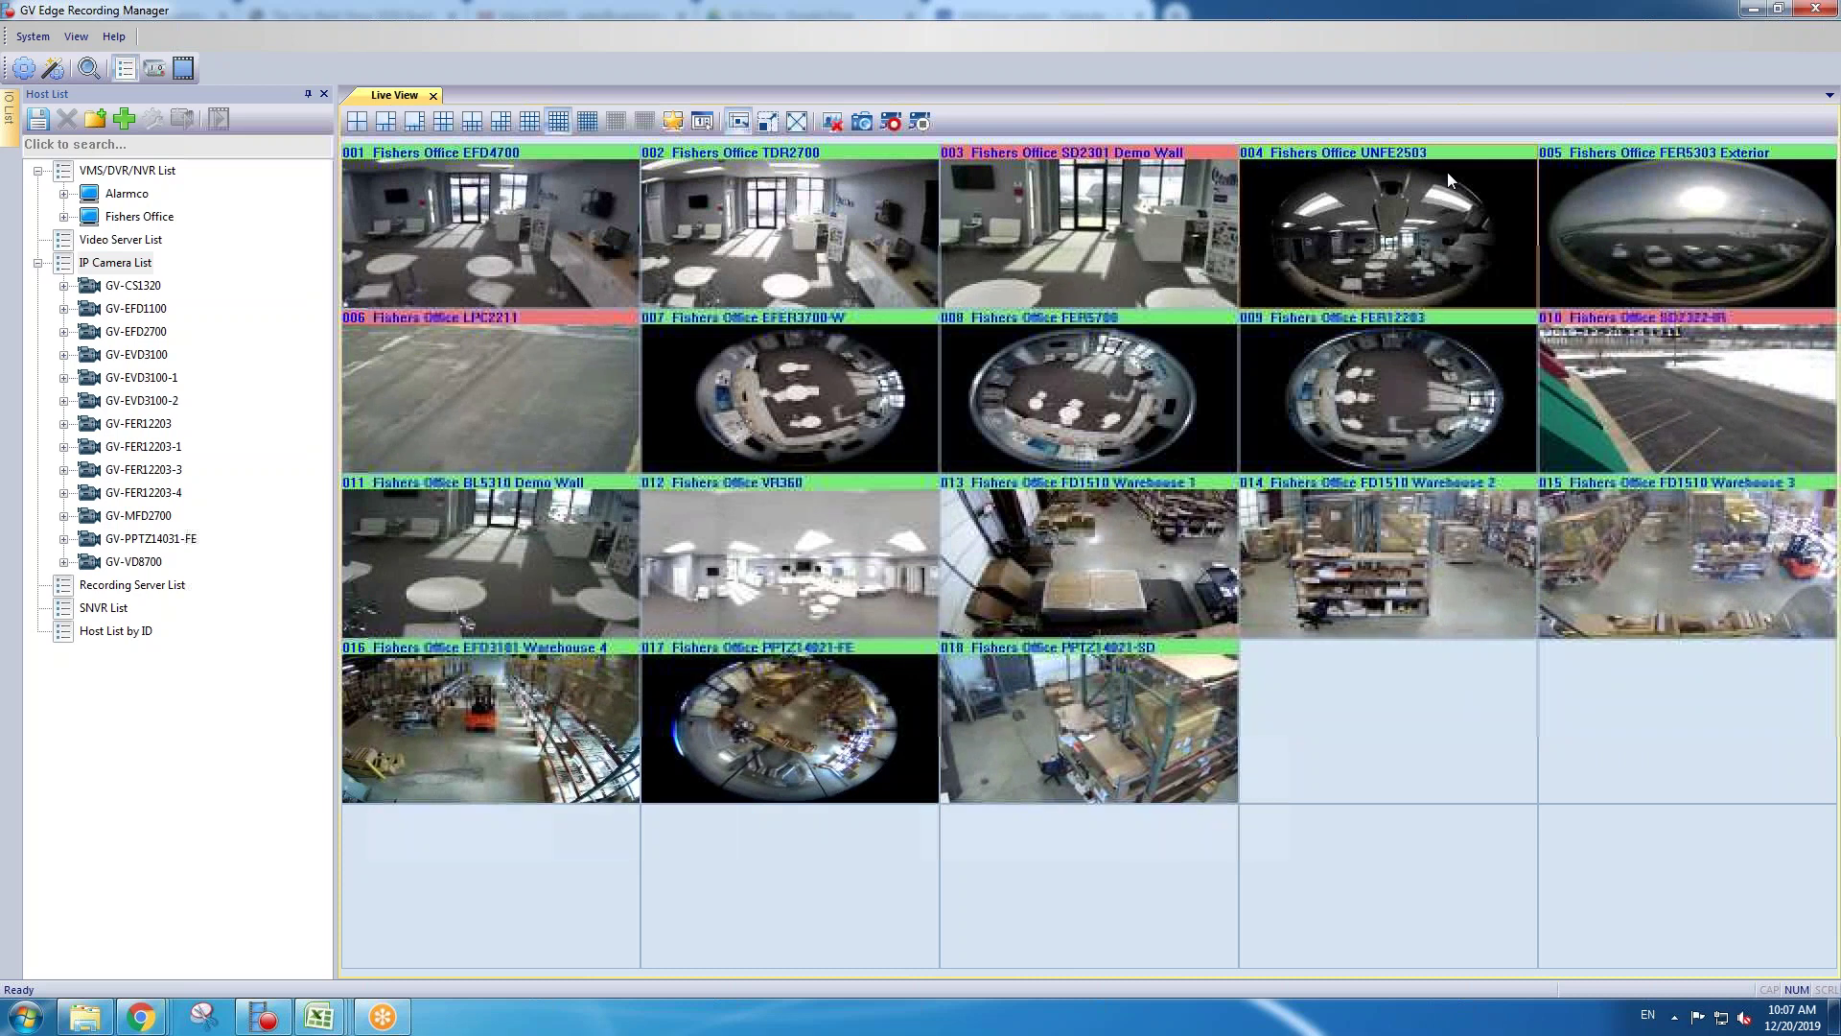
pyautogui.click(832, 123)
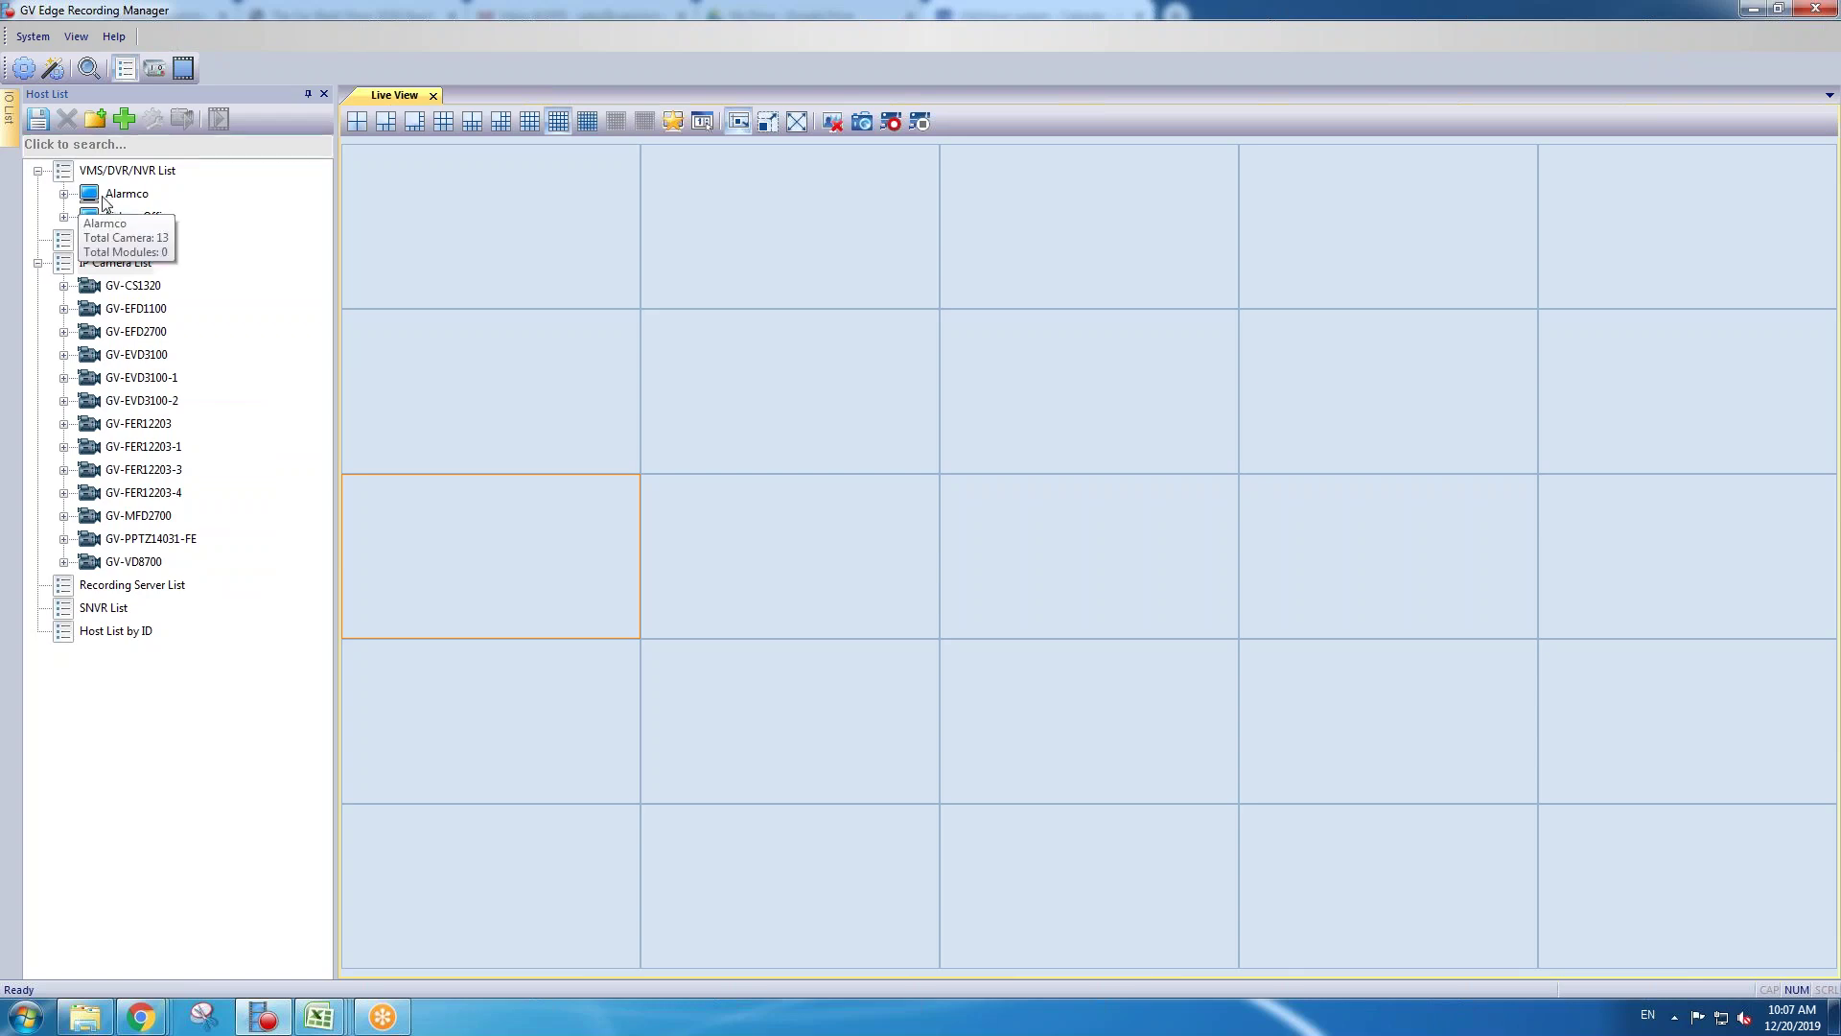
# Step: Expand the Fishers Office host and its Camera List, selecting Camera 8 and Camera 4
pyautogui.click(96, 202)
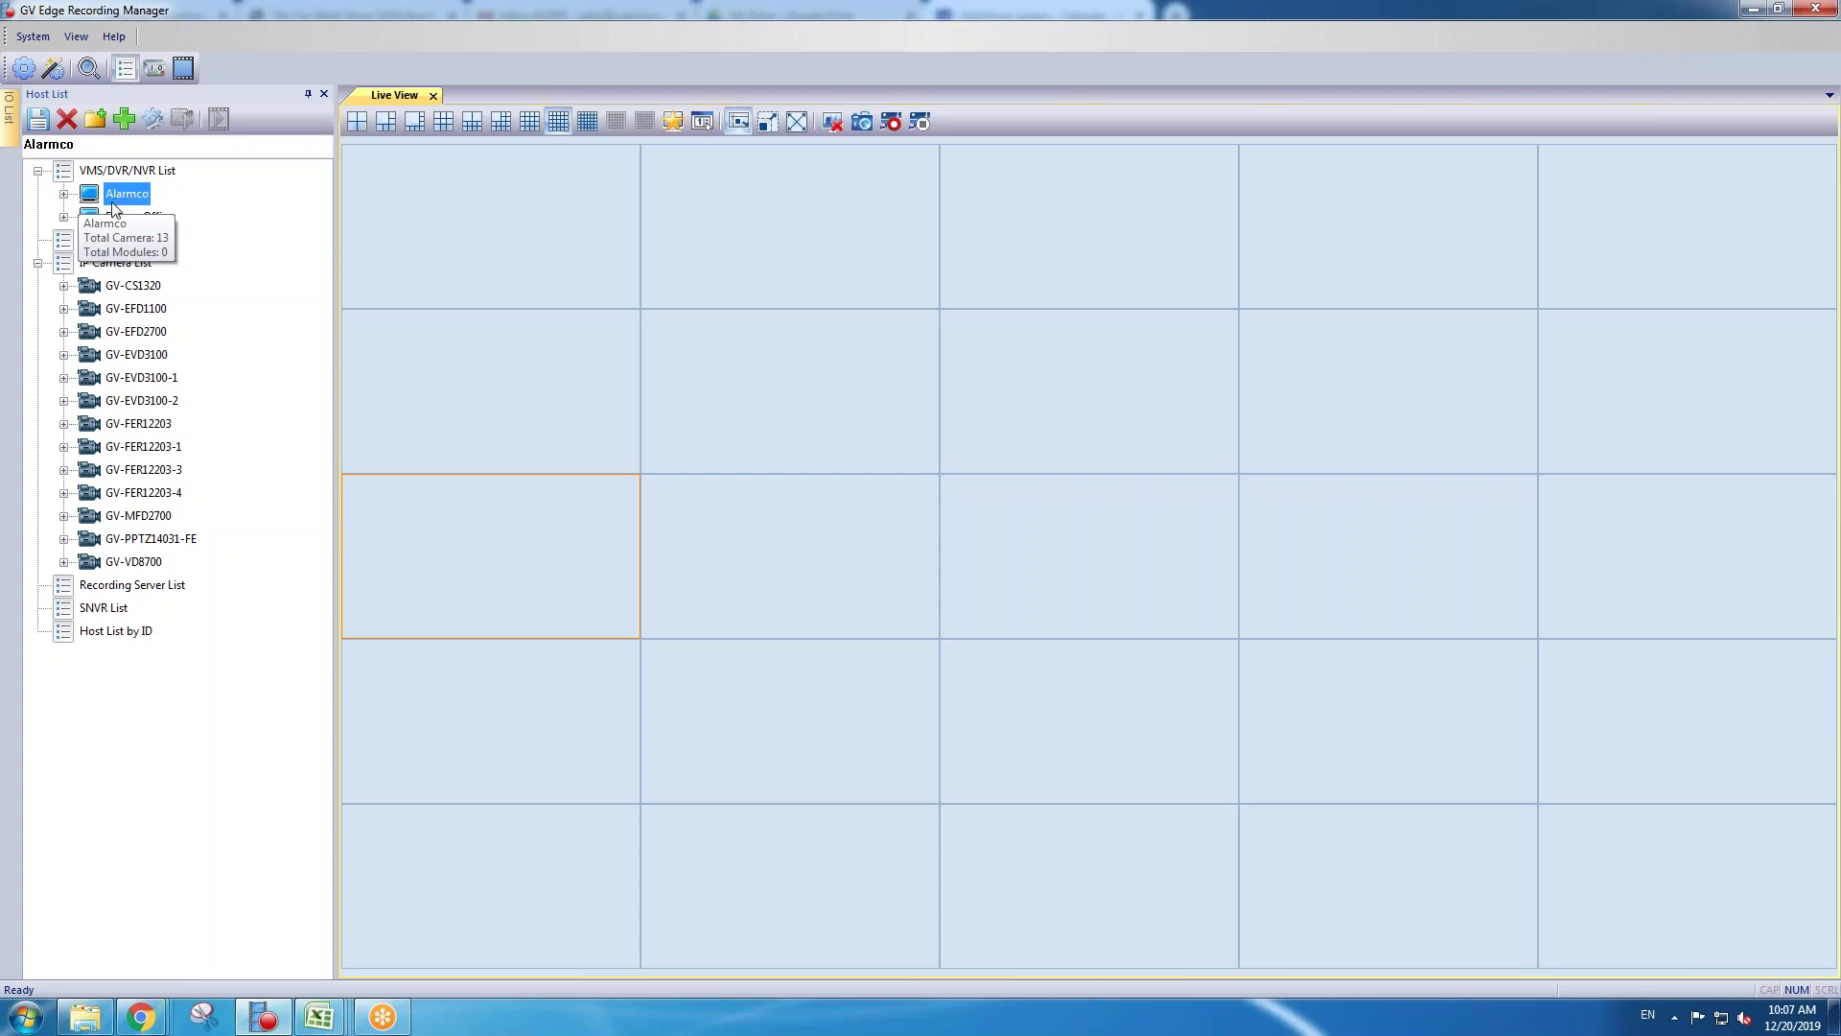
pyautogui.click(63, 217)
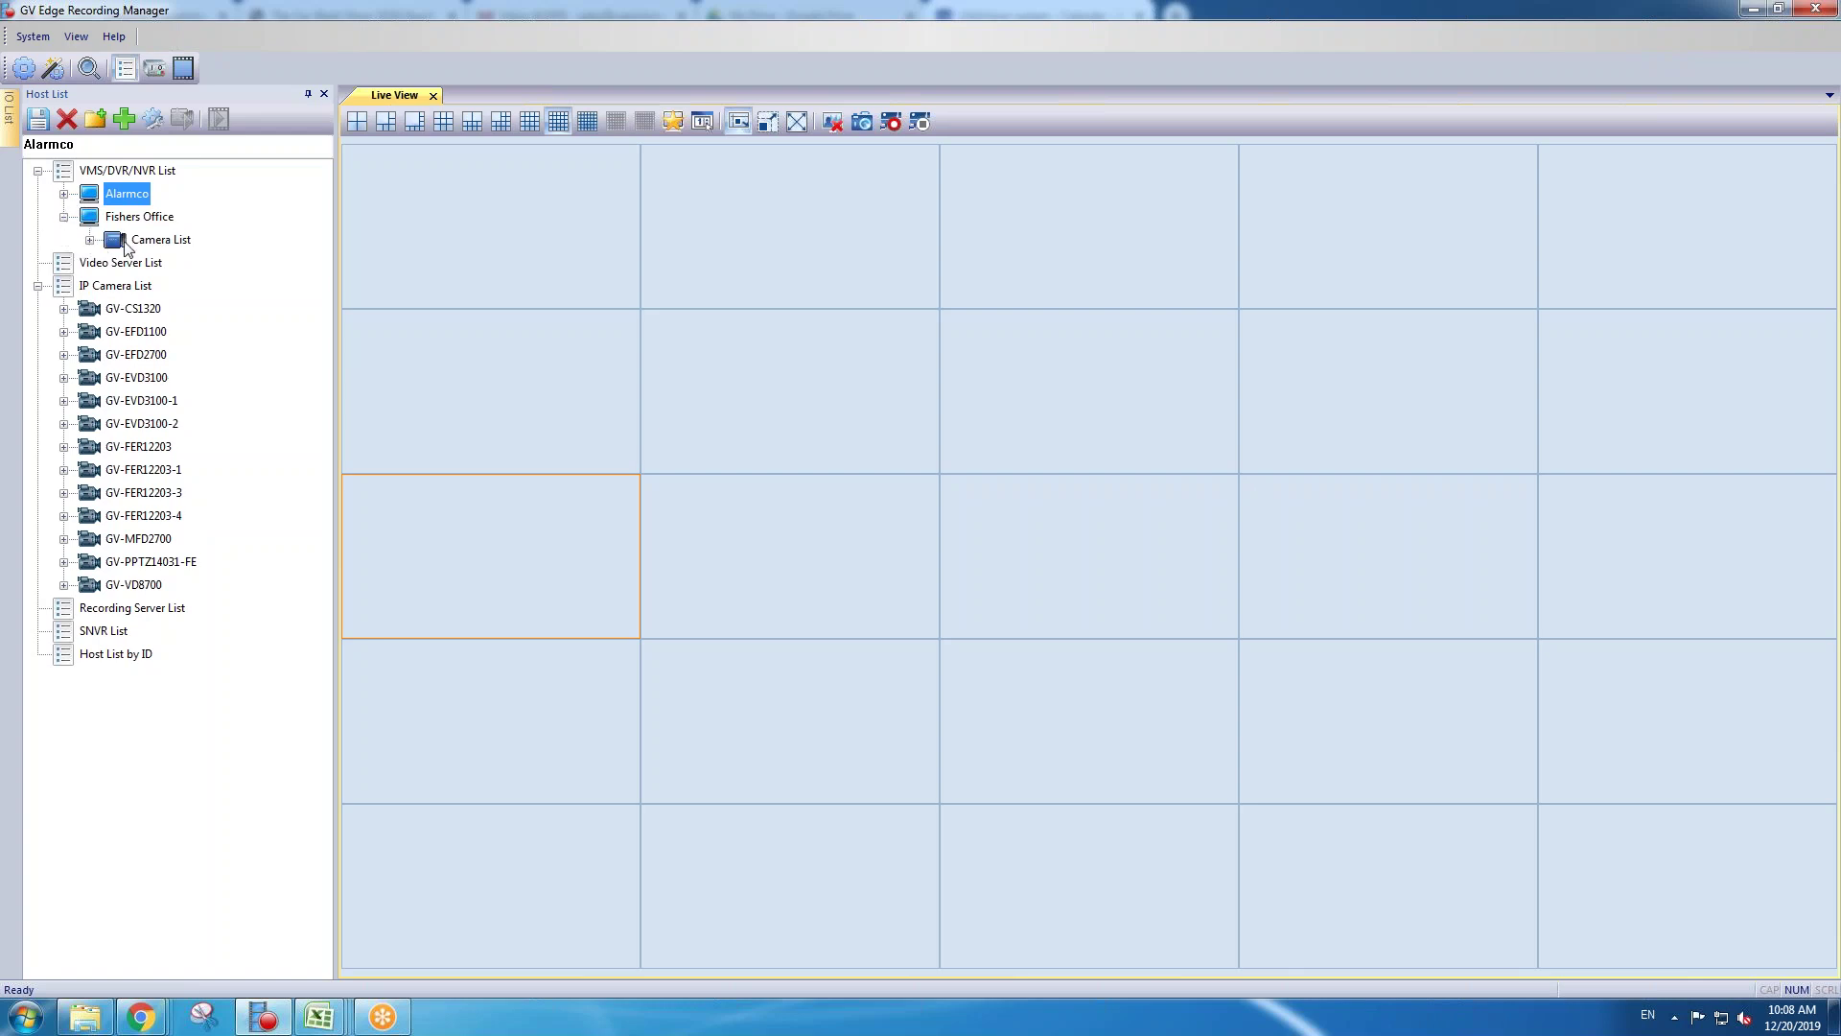
pyautogui.moveTo(112, 222)
pyautogui.click(90, 240)
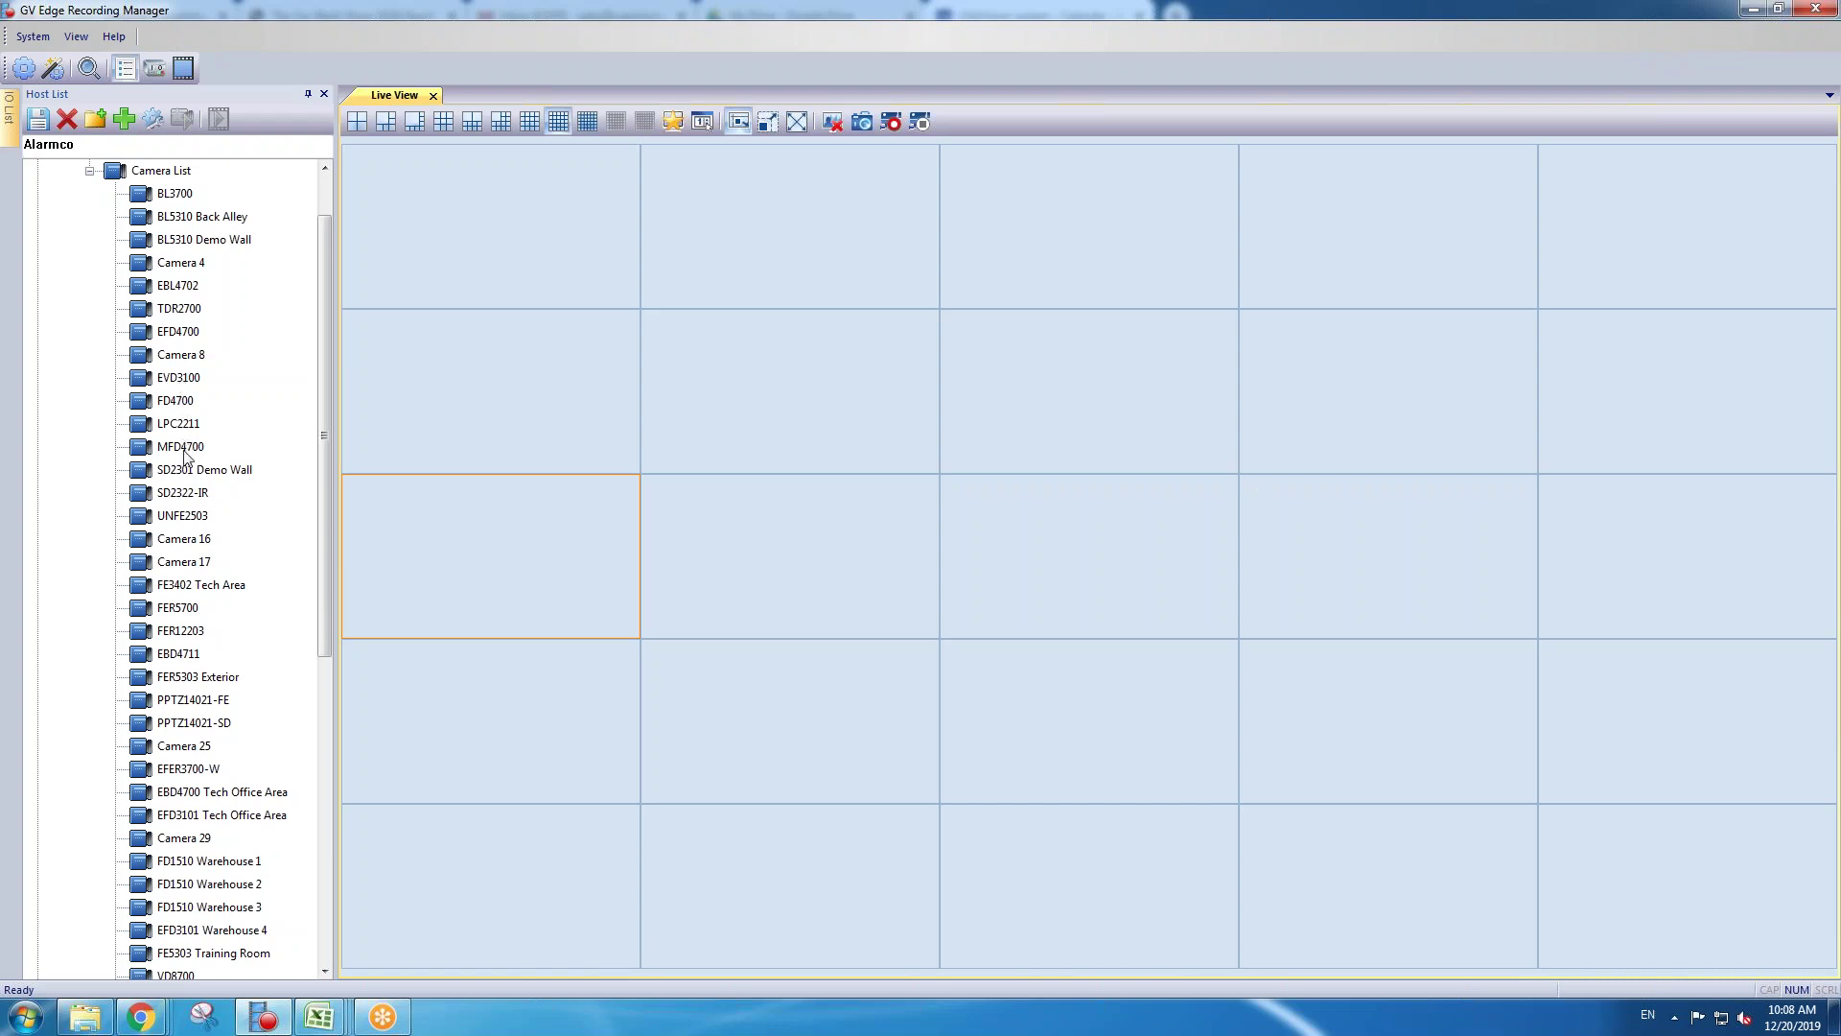
pyautogui.click(181, 356)
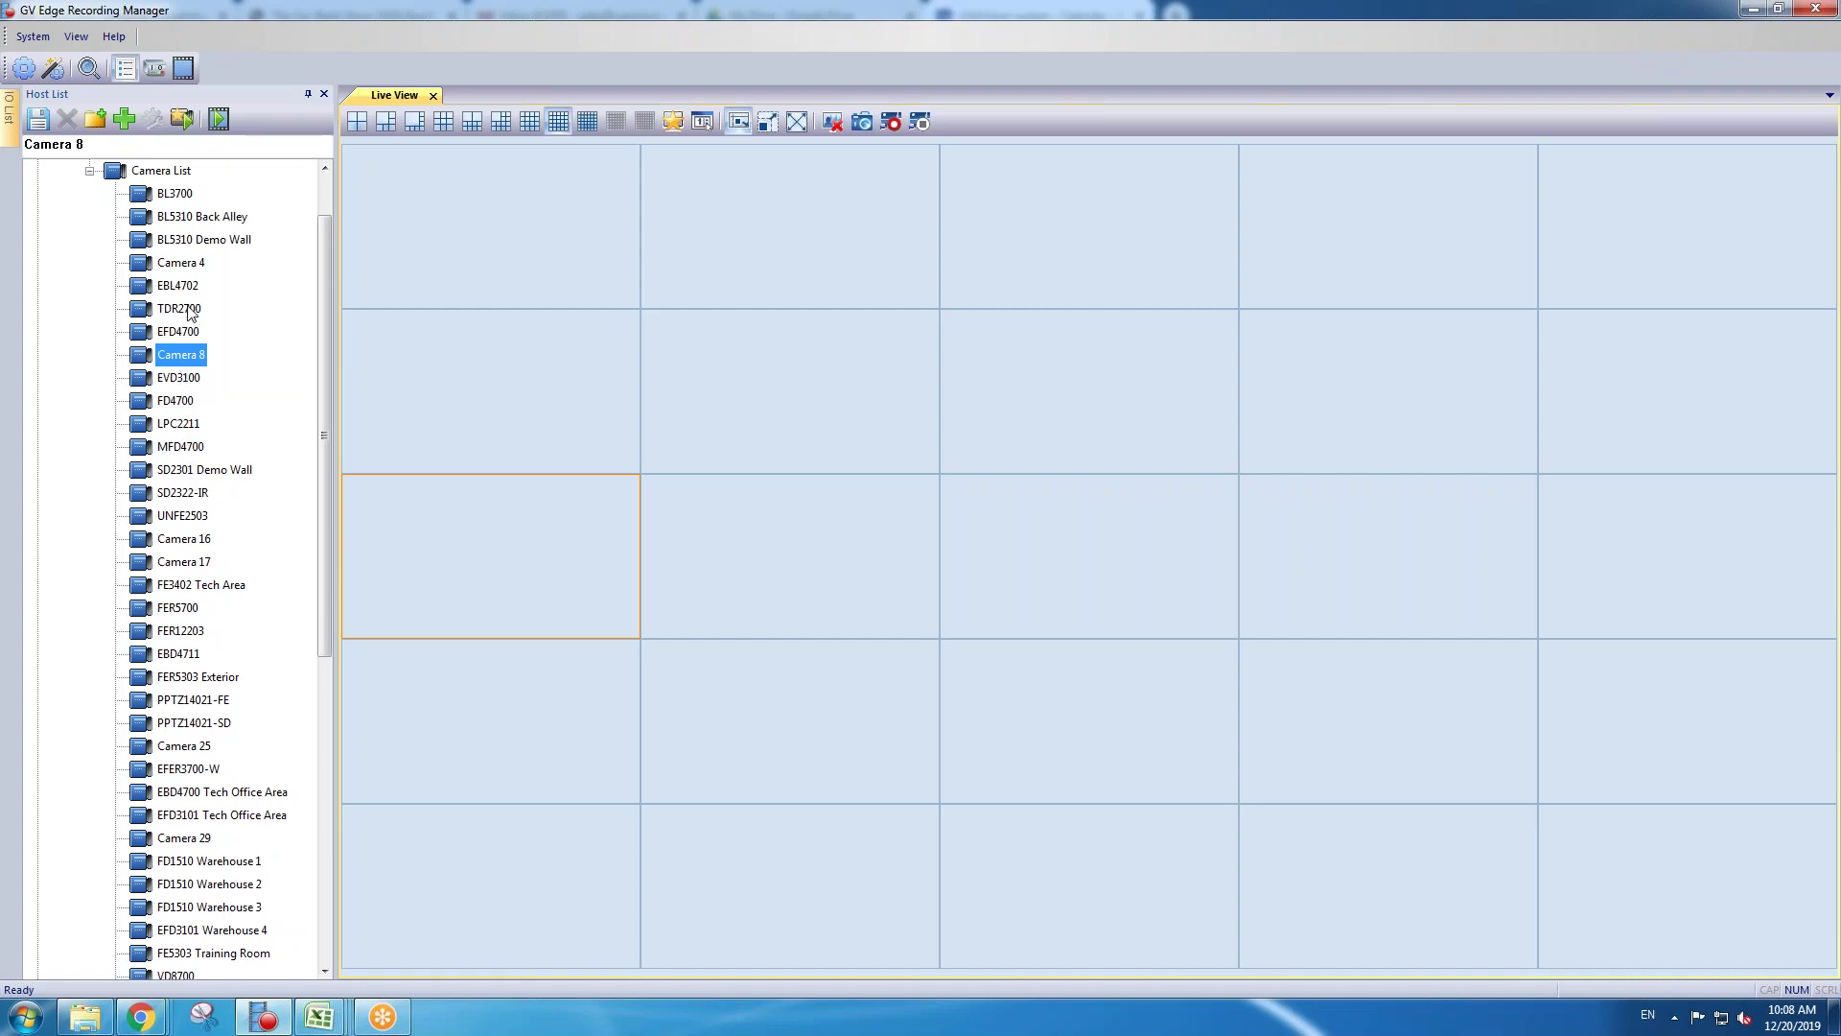
pyautogui.click(187, 265)
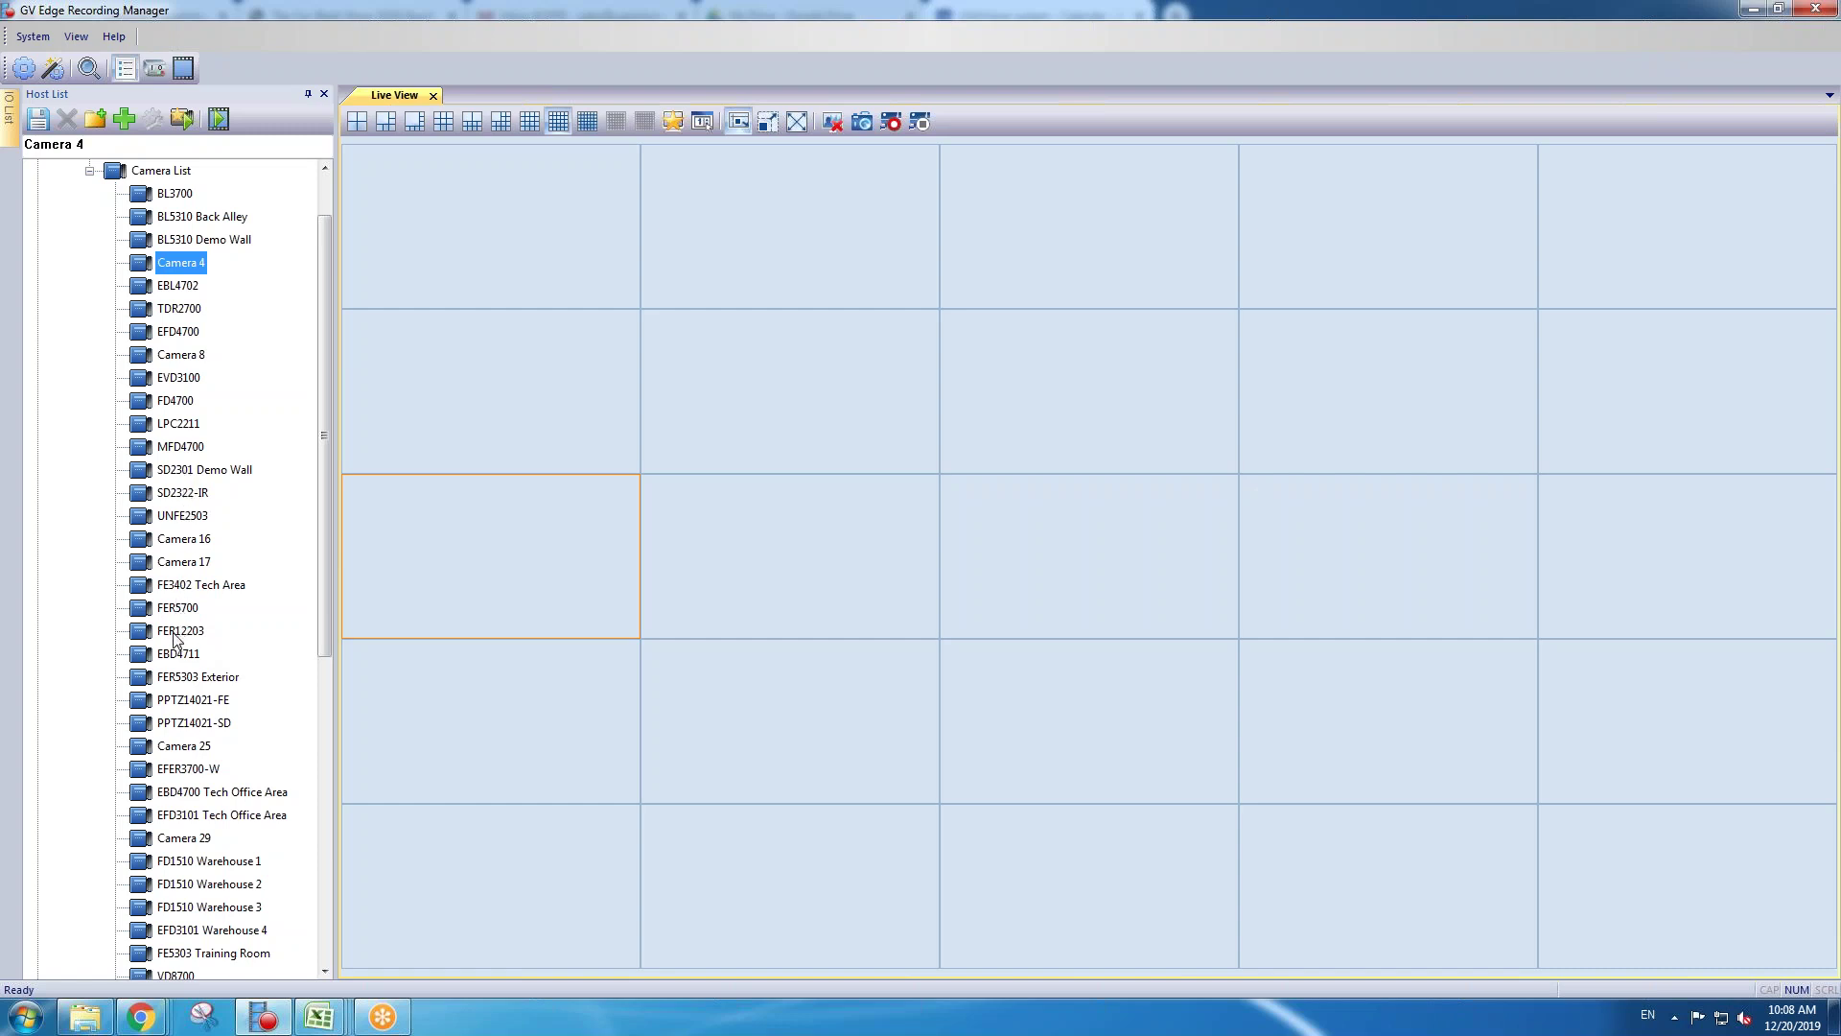
# Step: Place FER12203, FER5700, FER5303 Exterior, PPTZ14021-FE and PPTZ14021-SD into Live View cells
pyautogui.moveTo(176, 640); pyautogui.dragTo(481, 290)
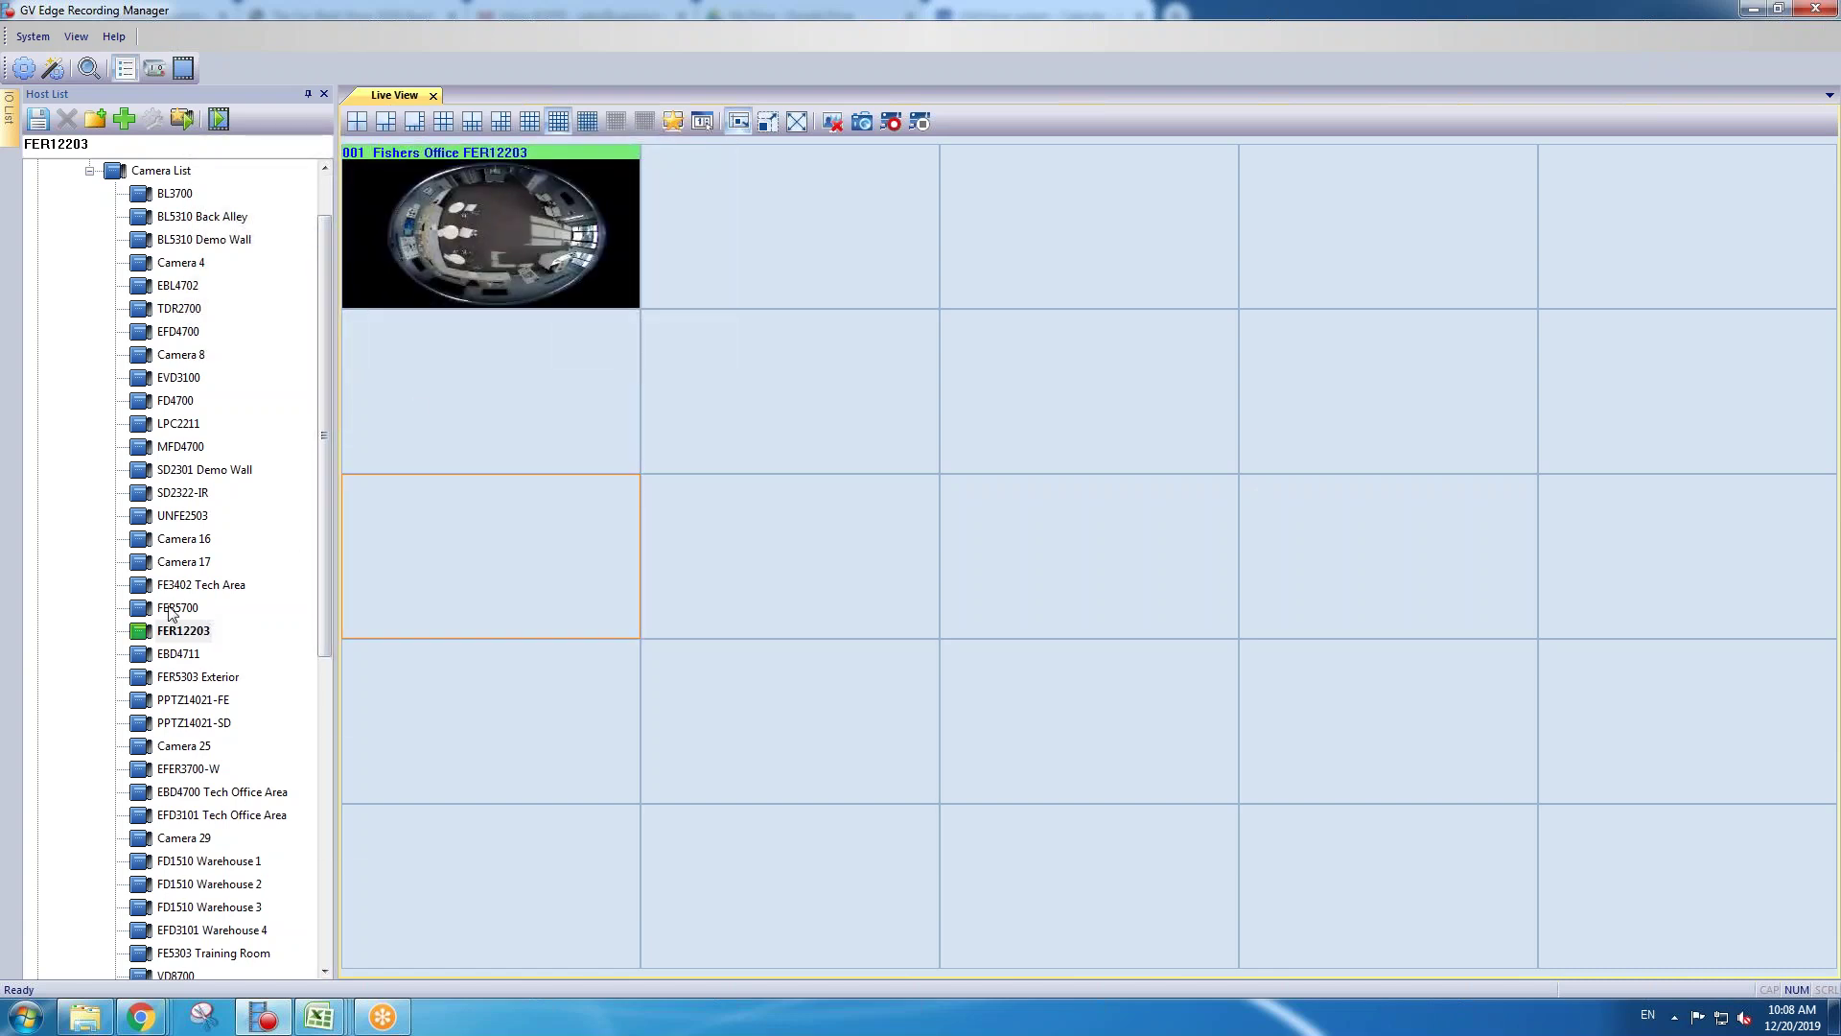
pyautogui.moveTo(171, 614); pyautogui.dragTo(754, 236)
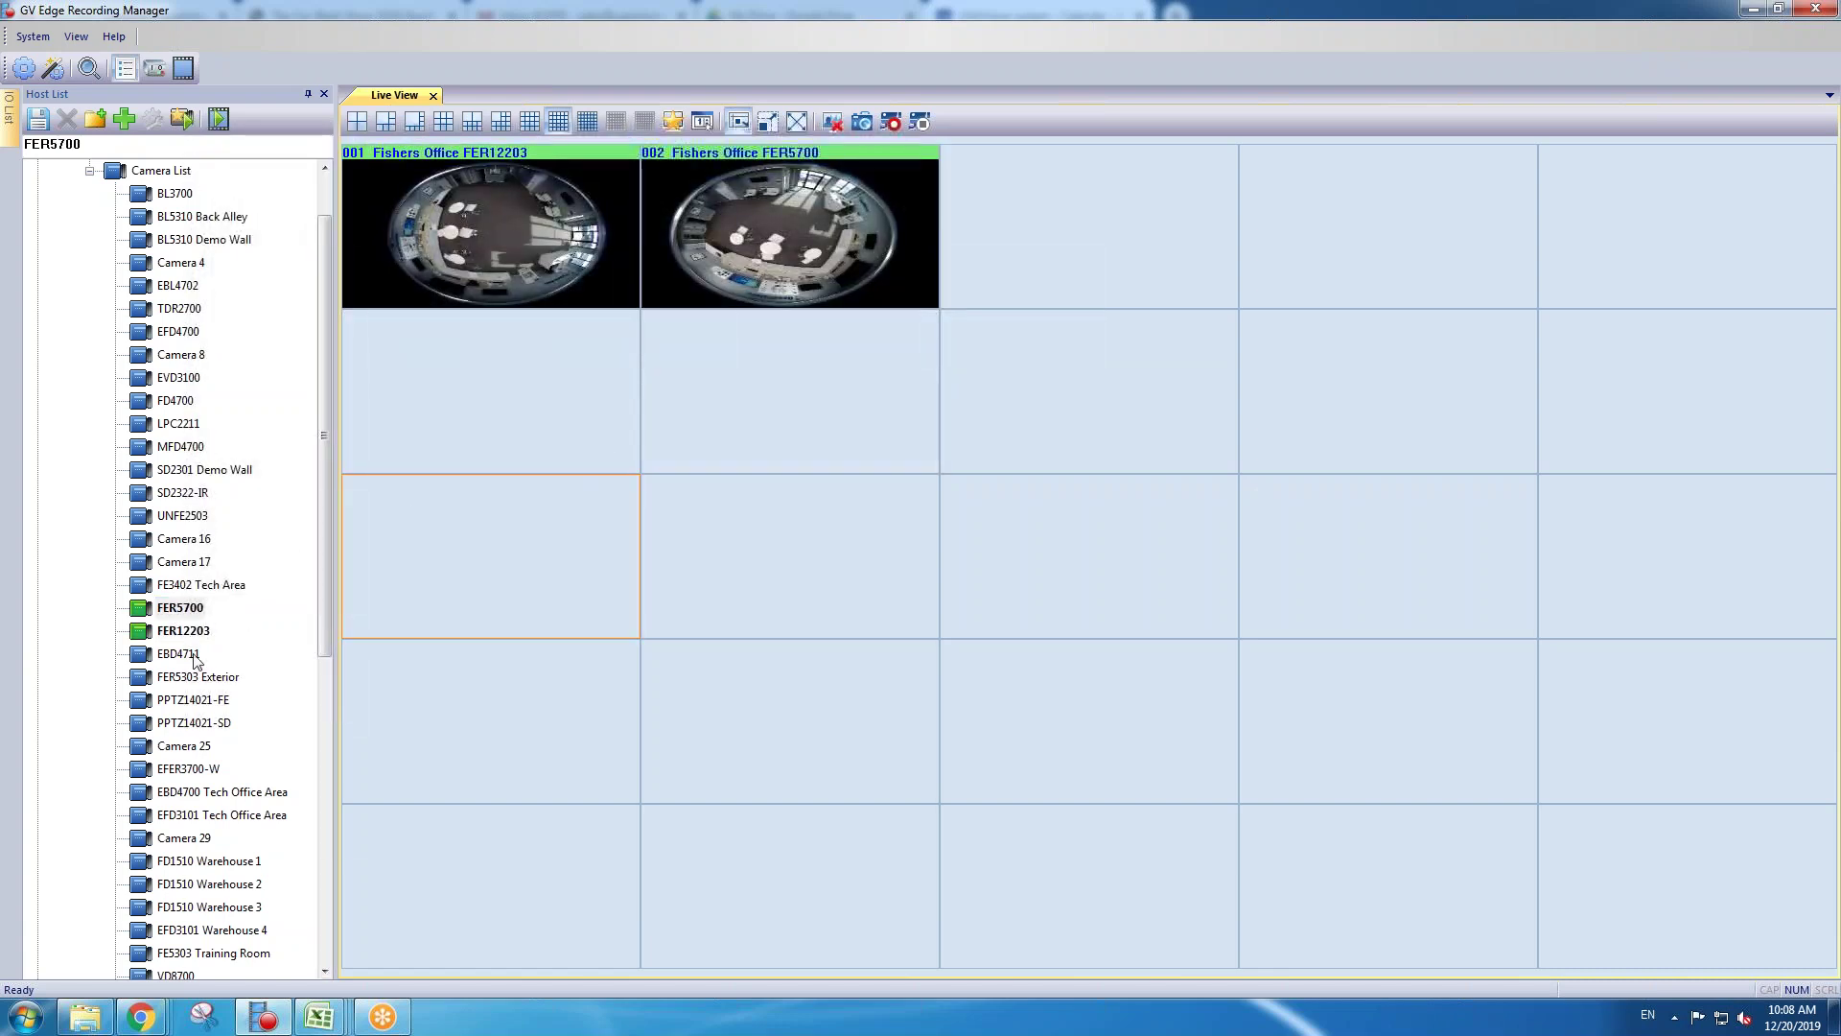
pyautogui.moveTo(192, 655); pyautogui.dragTo(1035, 235)
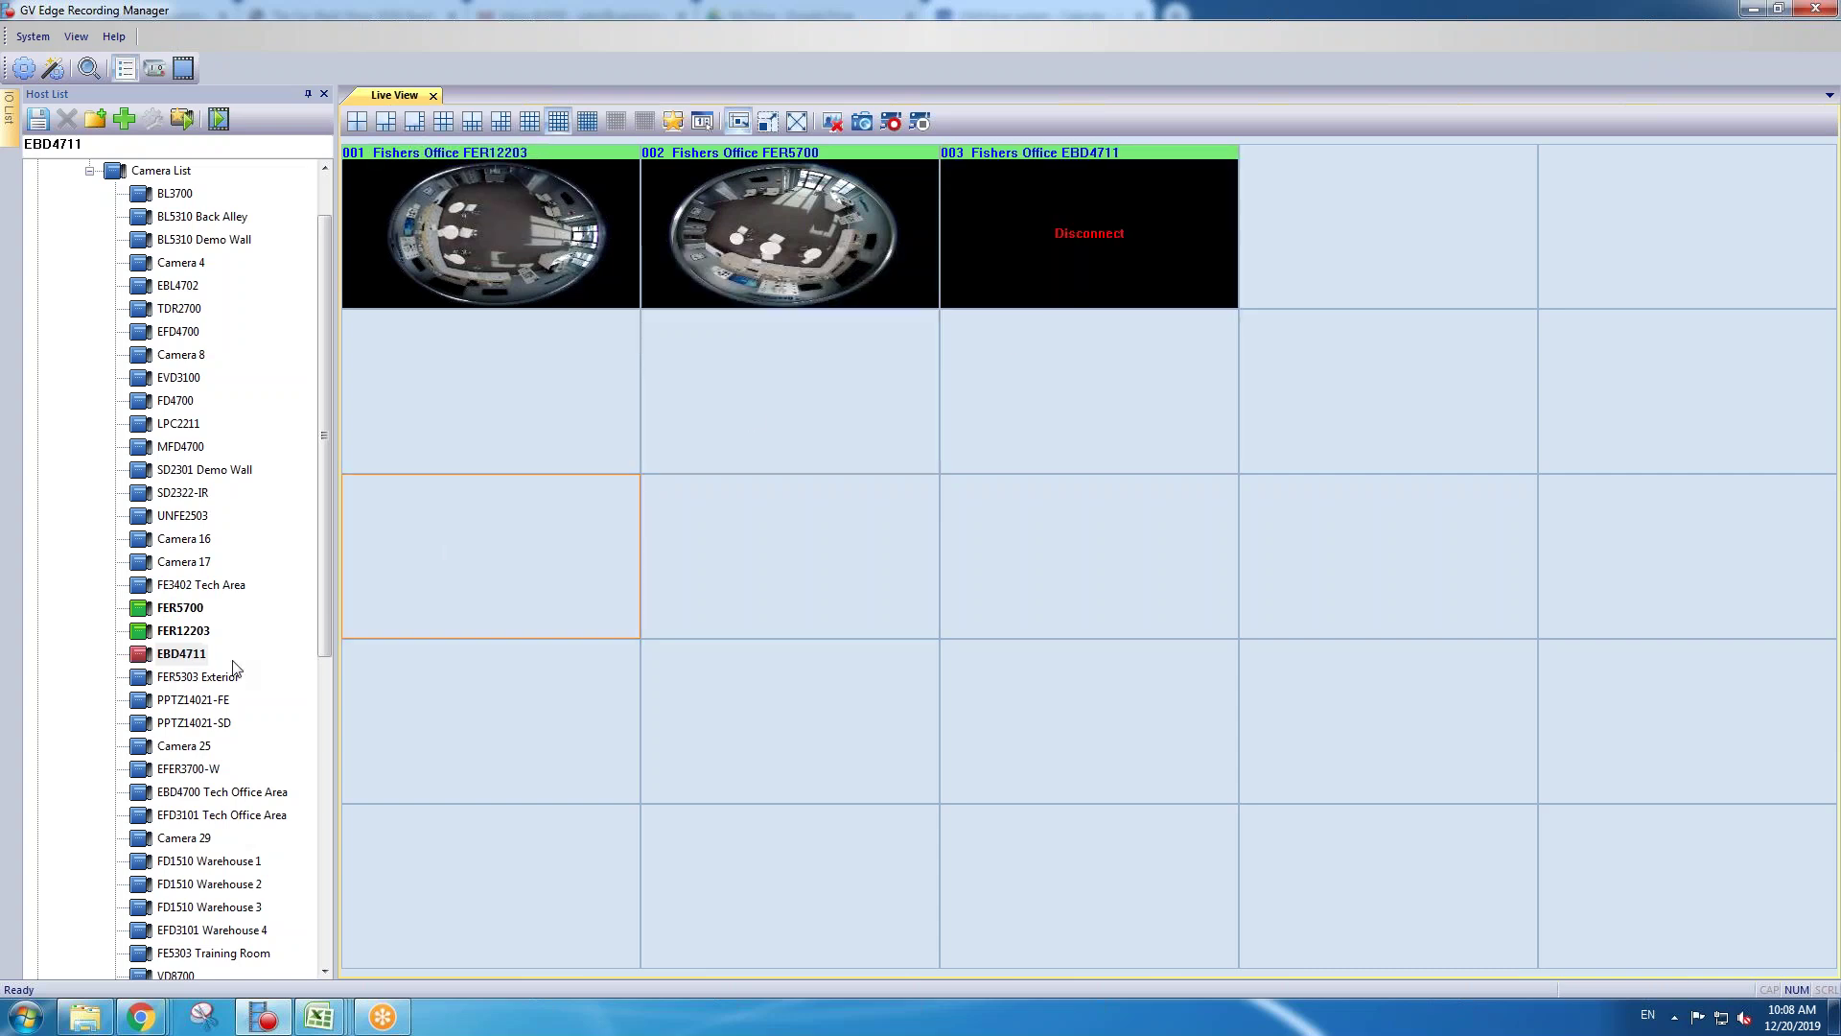
pyautogui.moveTo(168, 679); pyautogui.dragTo(1089, 230)
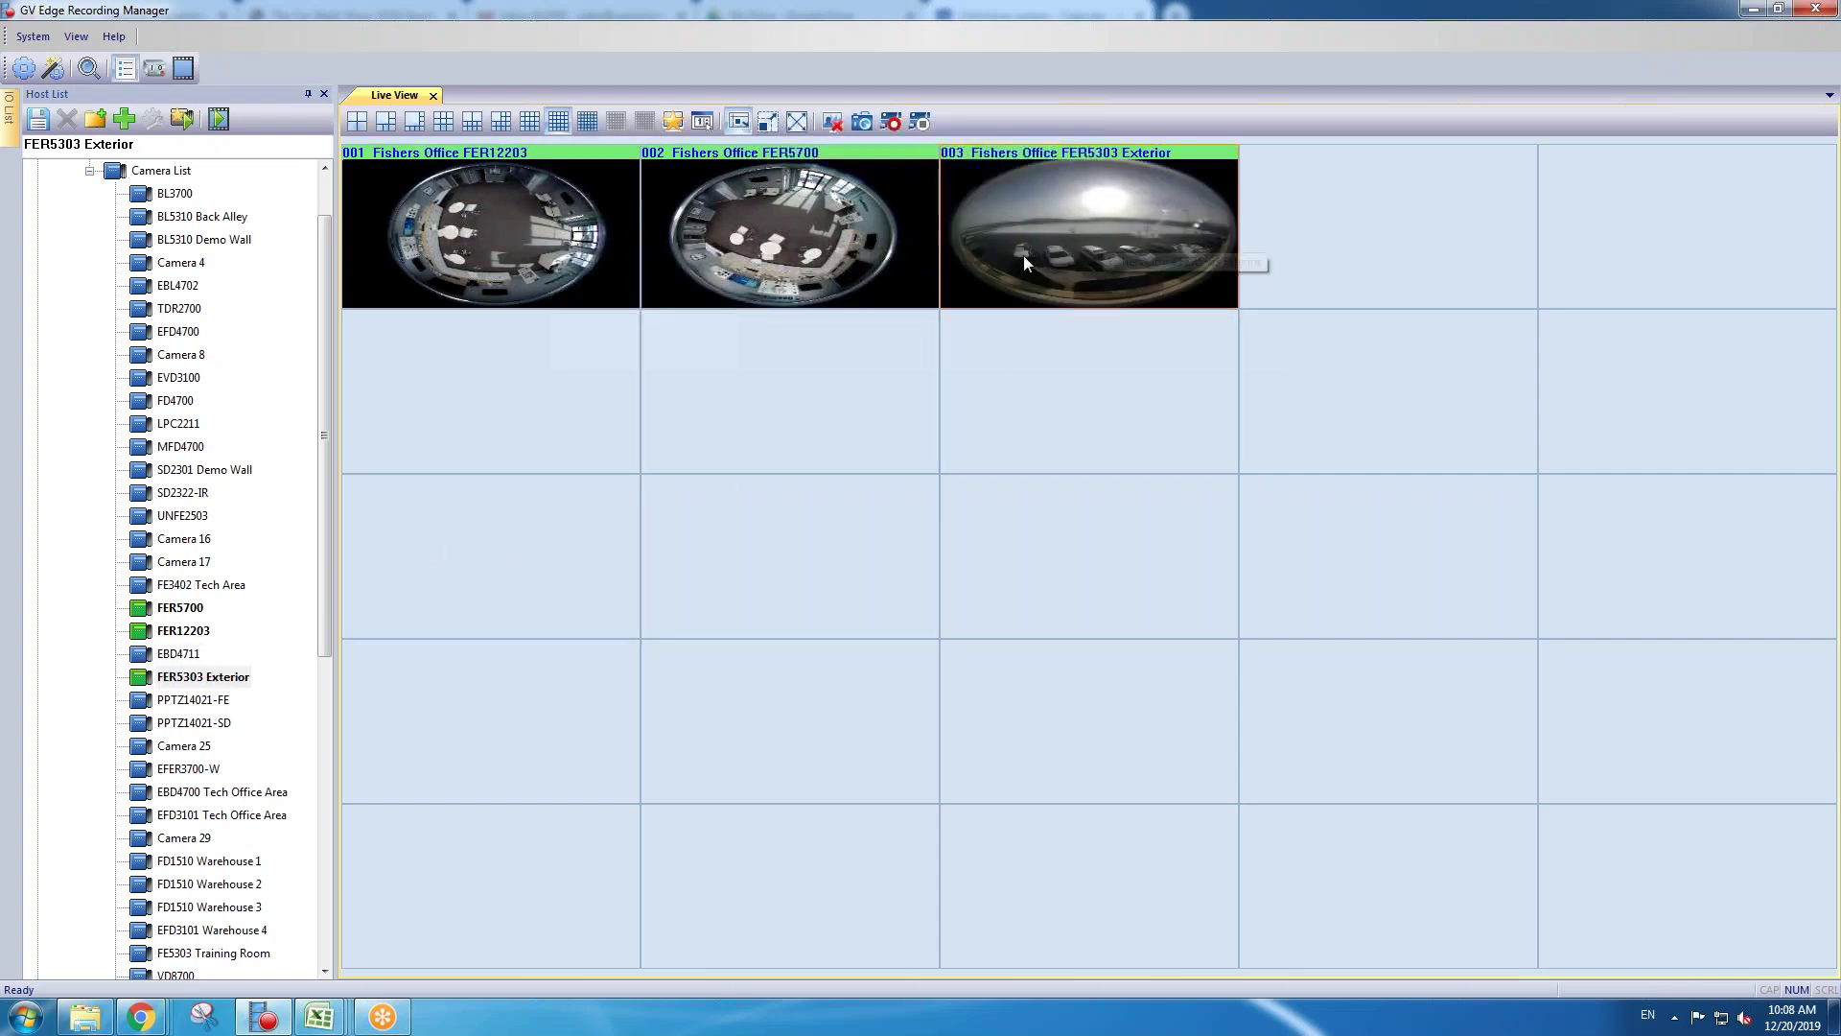
pyautogui.moveTo(192, 700); pyautogui.dragTo(461, 403)
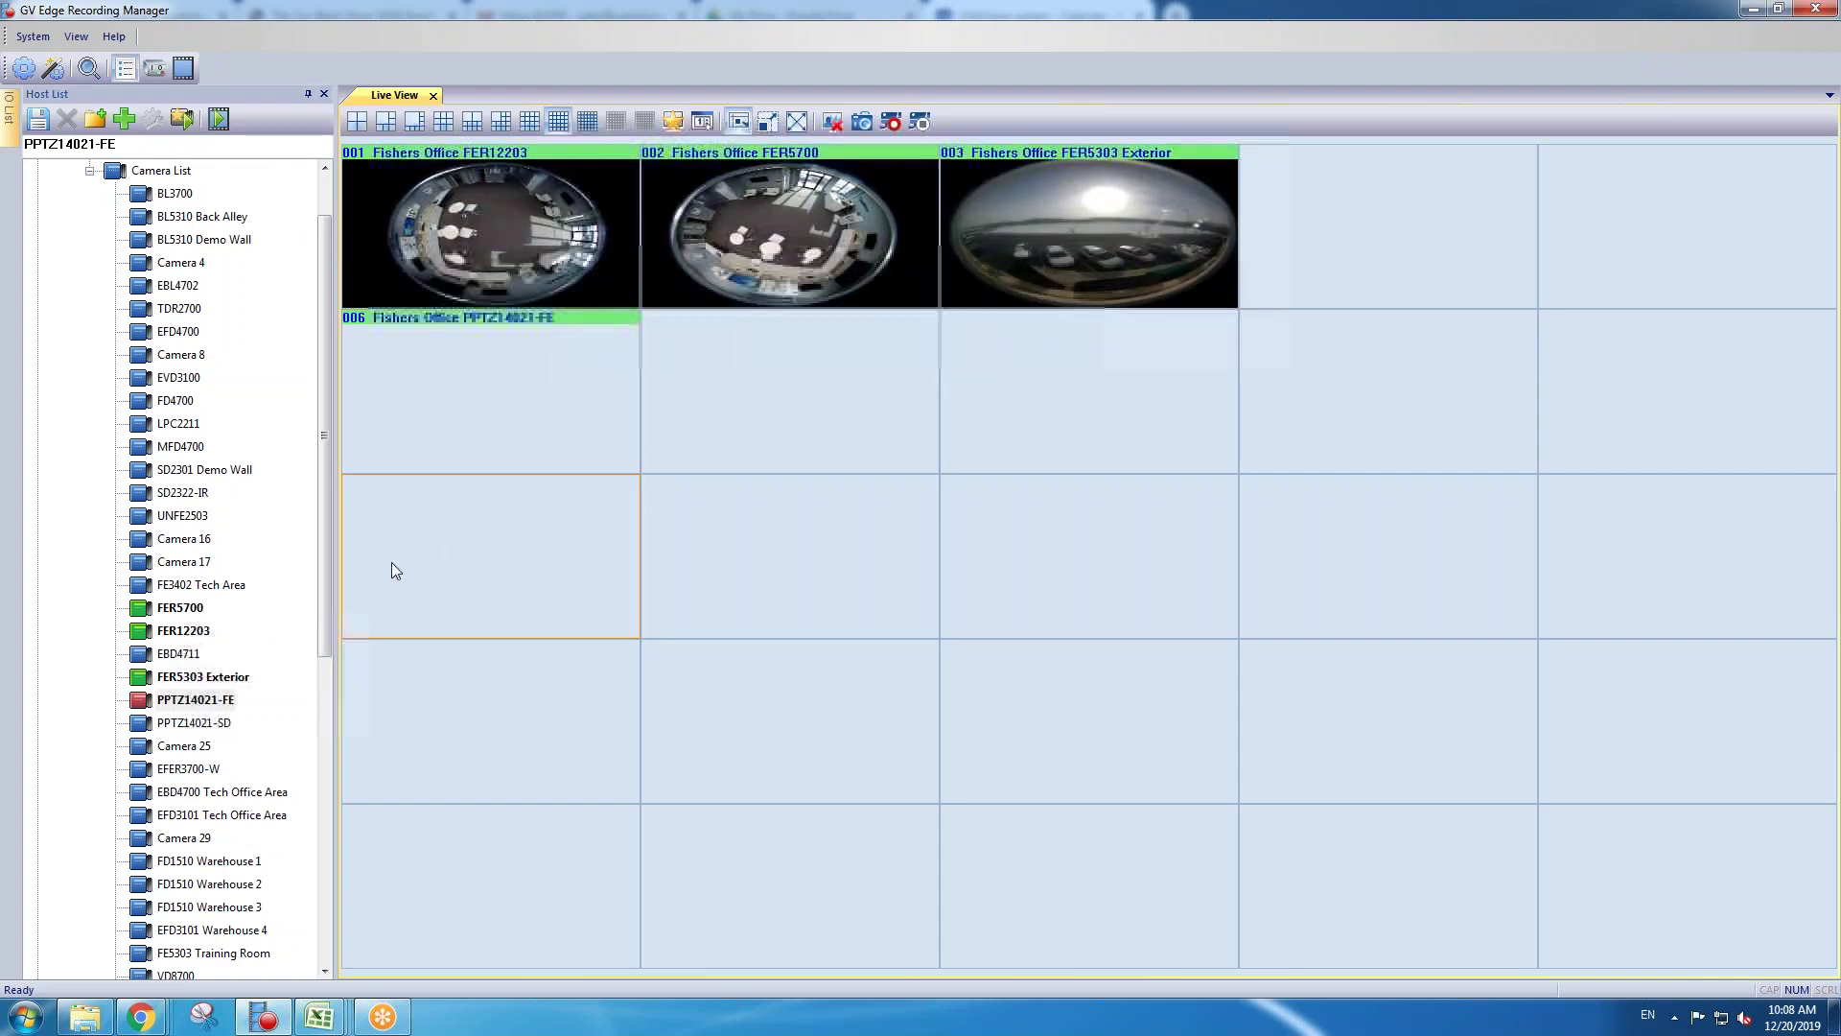
pyautogui.moveTo(192, 729); pyautogui.dragTo(762, 412)
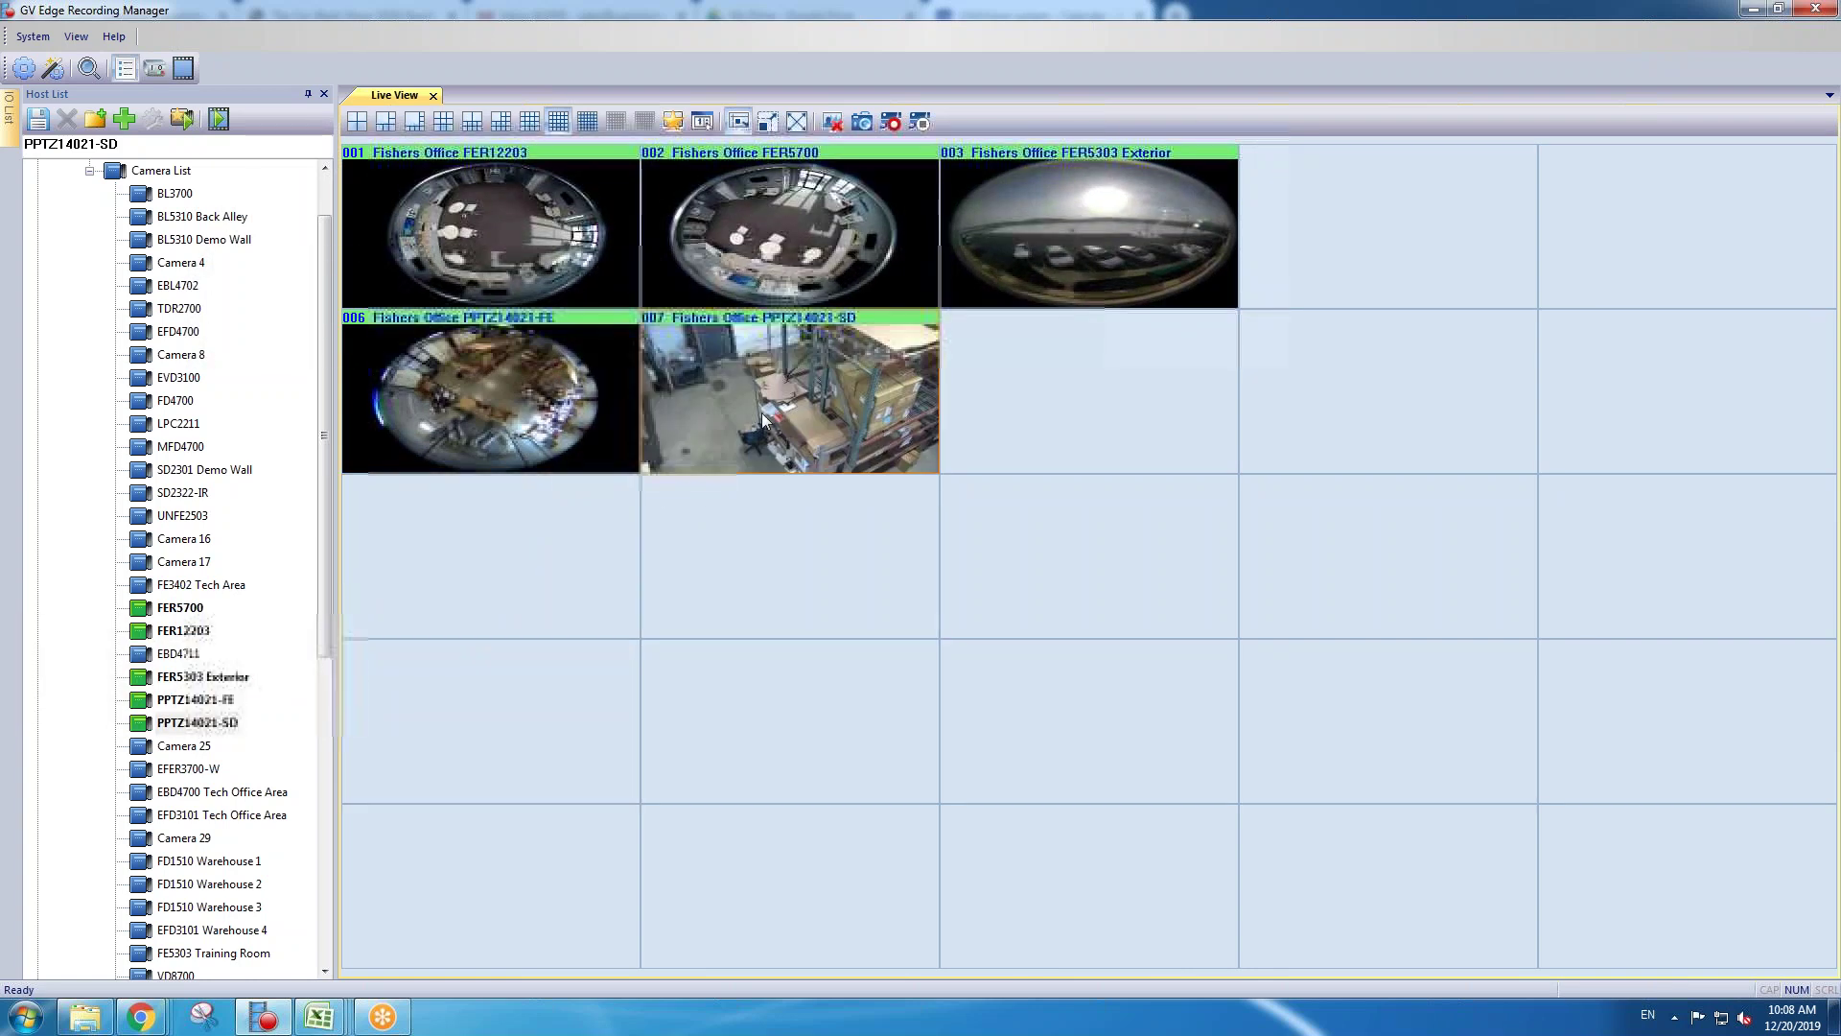
# Step: Add Camera 25 beside cell 007, then close it and abandon adding EBD4700
pyautogui.moveTo(172, 750); pyautogui.dragTo(1063, 413)
pyautogui.rightClick(1095, 387)
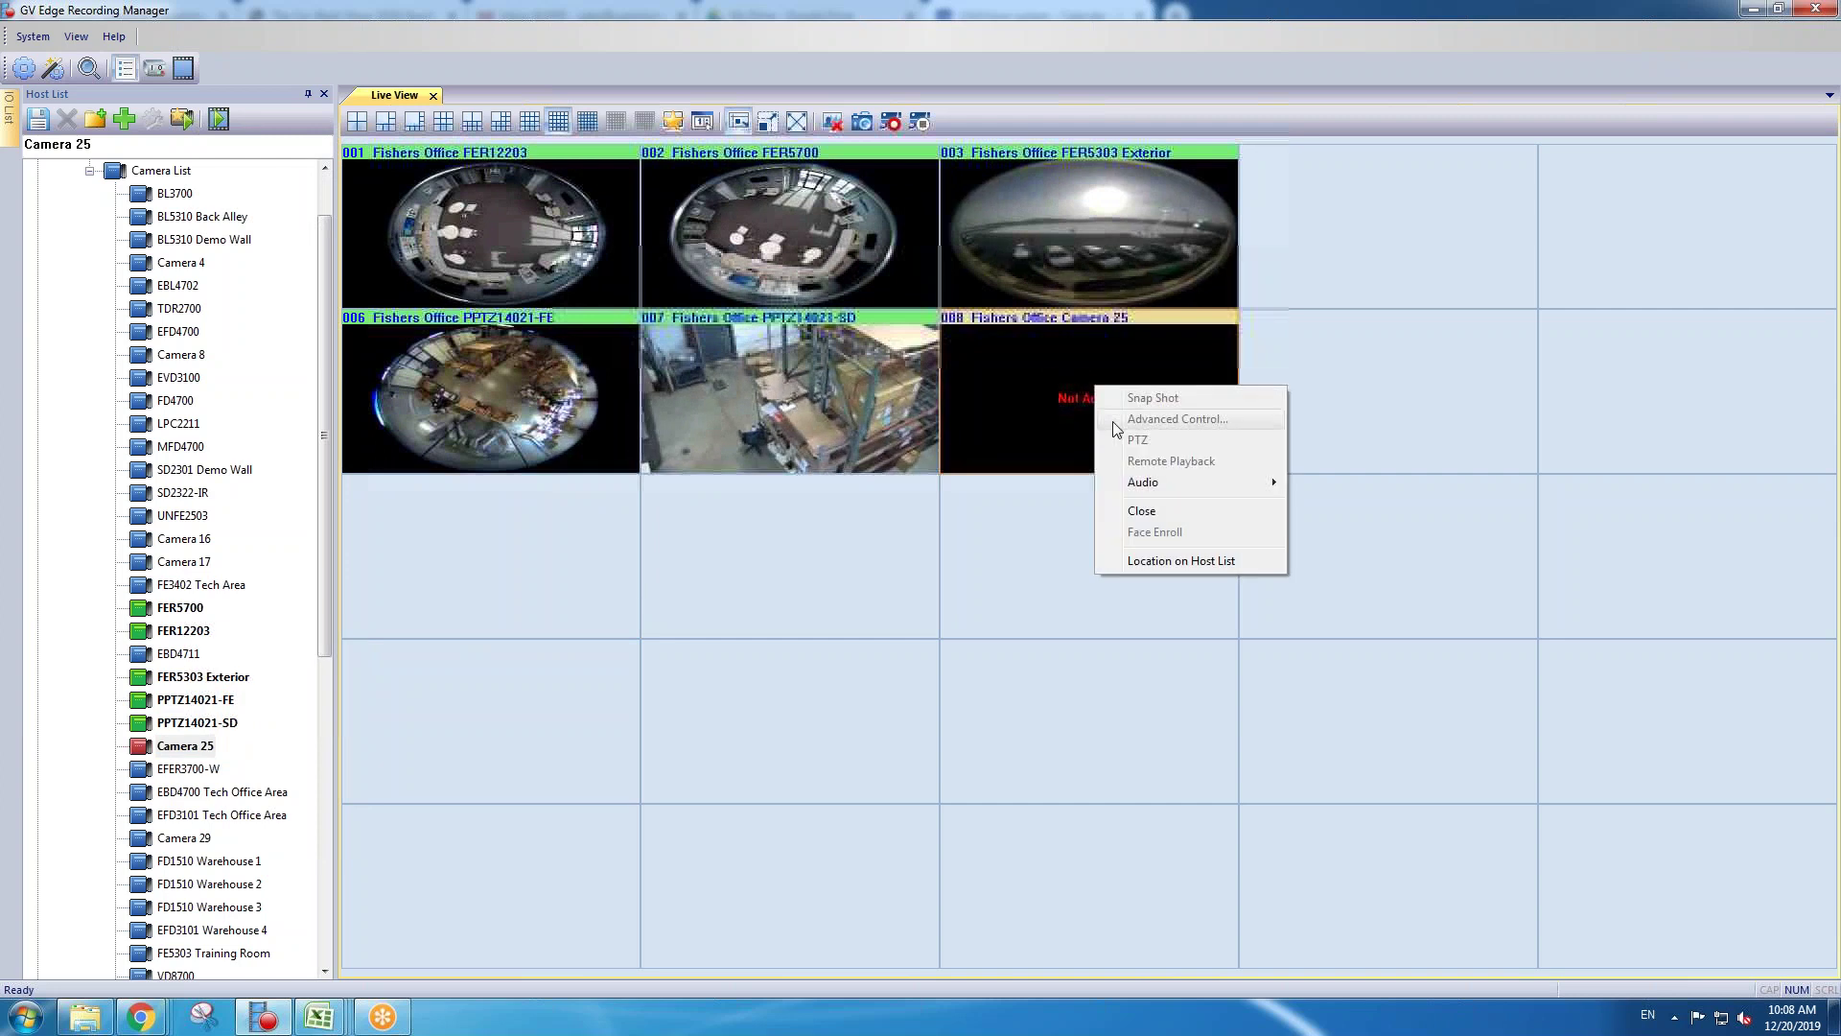
pyautogui.click(1141, 513)
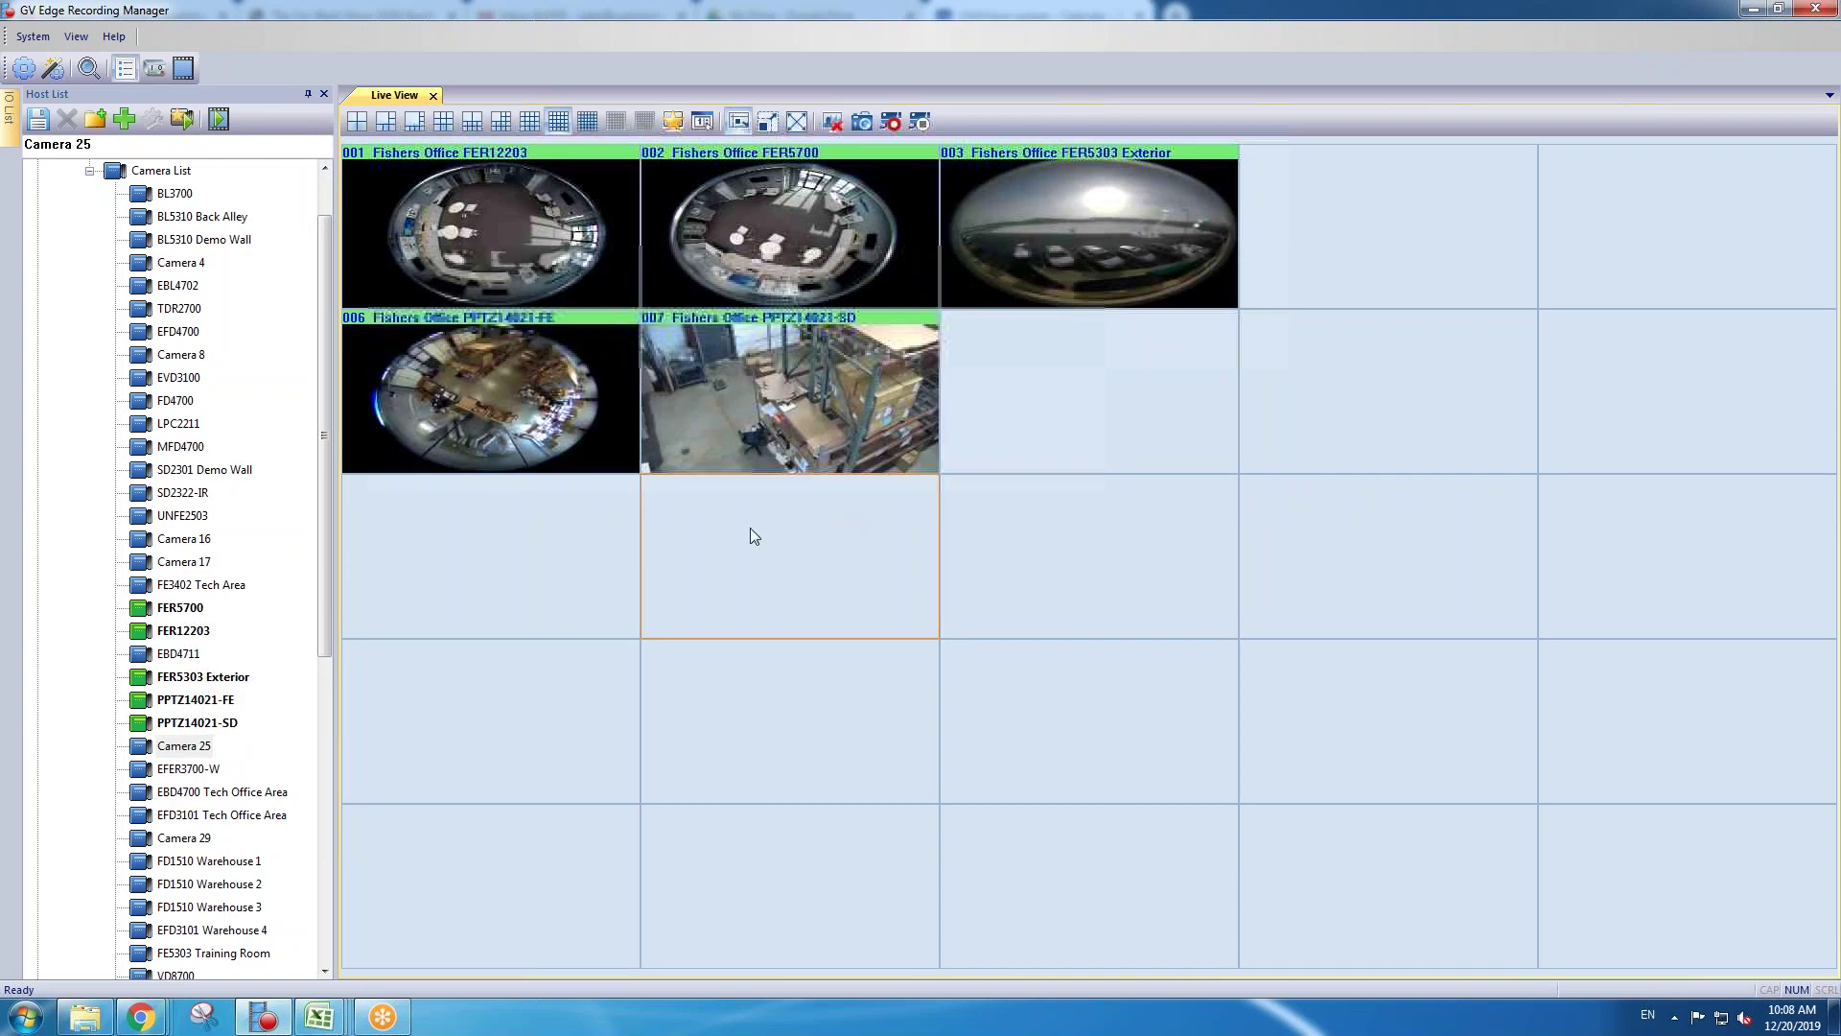
pyautogui.moveTo(192, 792)
pyautogui.mouseDown()
pyautogui.moveTo(378, 719)
pyautogui.moveTo(196, 792)
pyautogui.mouseUp()
pyautogui.click(548, 326)
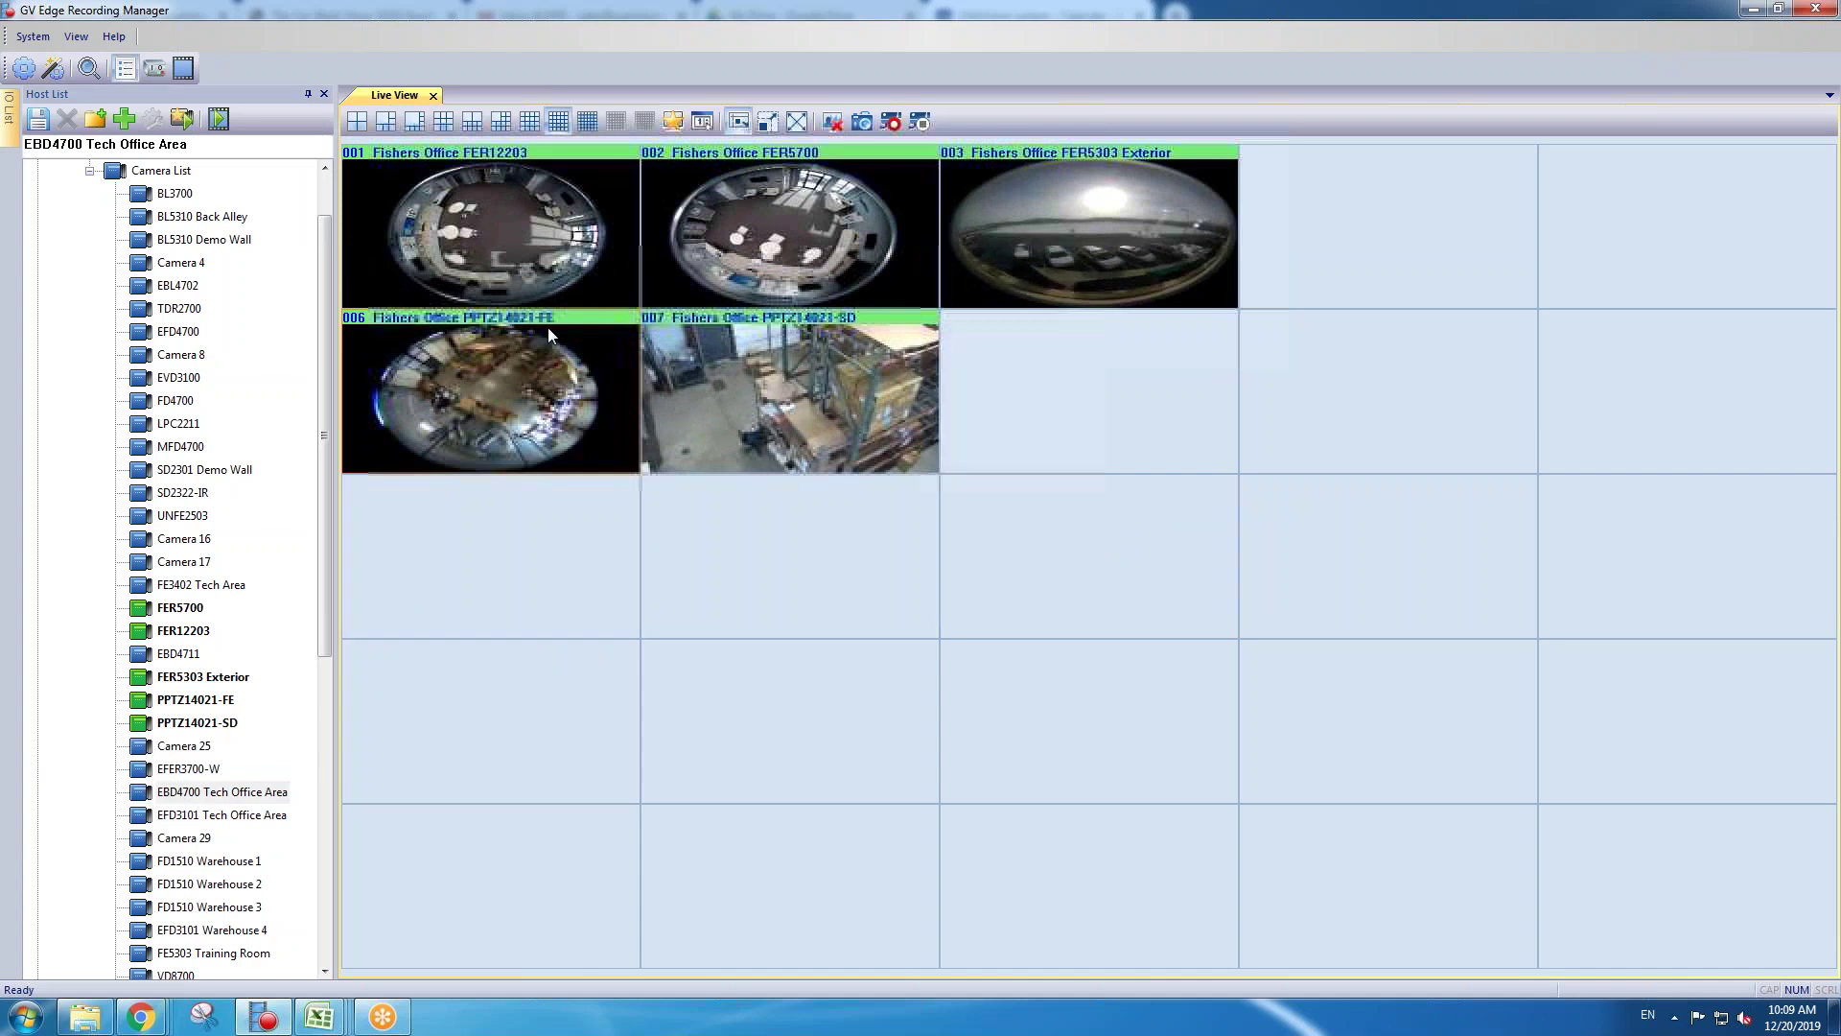
# Step: Switch to the 3x3 layout, briefly enlarge cell 007, then maximize FER5700 full view
pyautogui.click(443, 122)
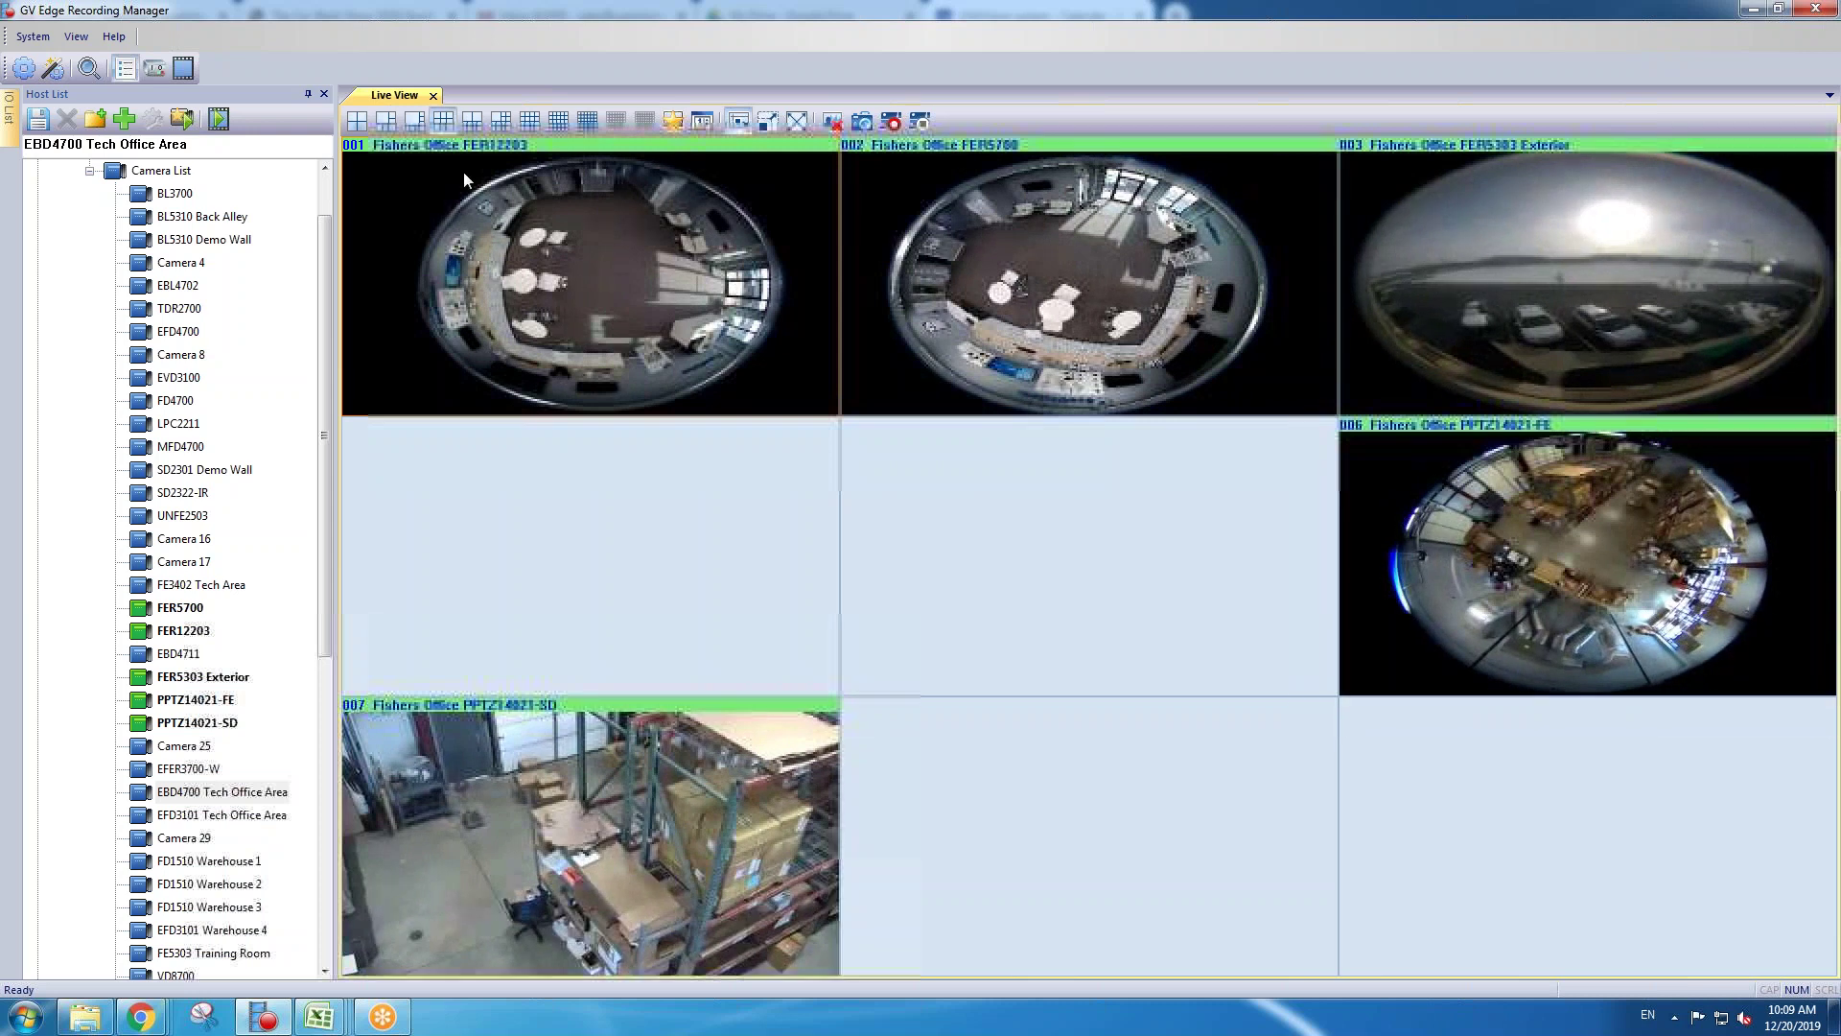
pyautogui.doubleClick(494, 714)
pyautogui.doubleClick(614, 556)
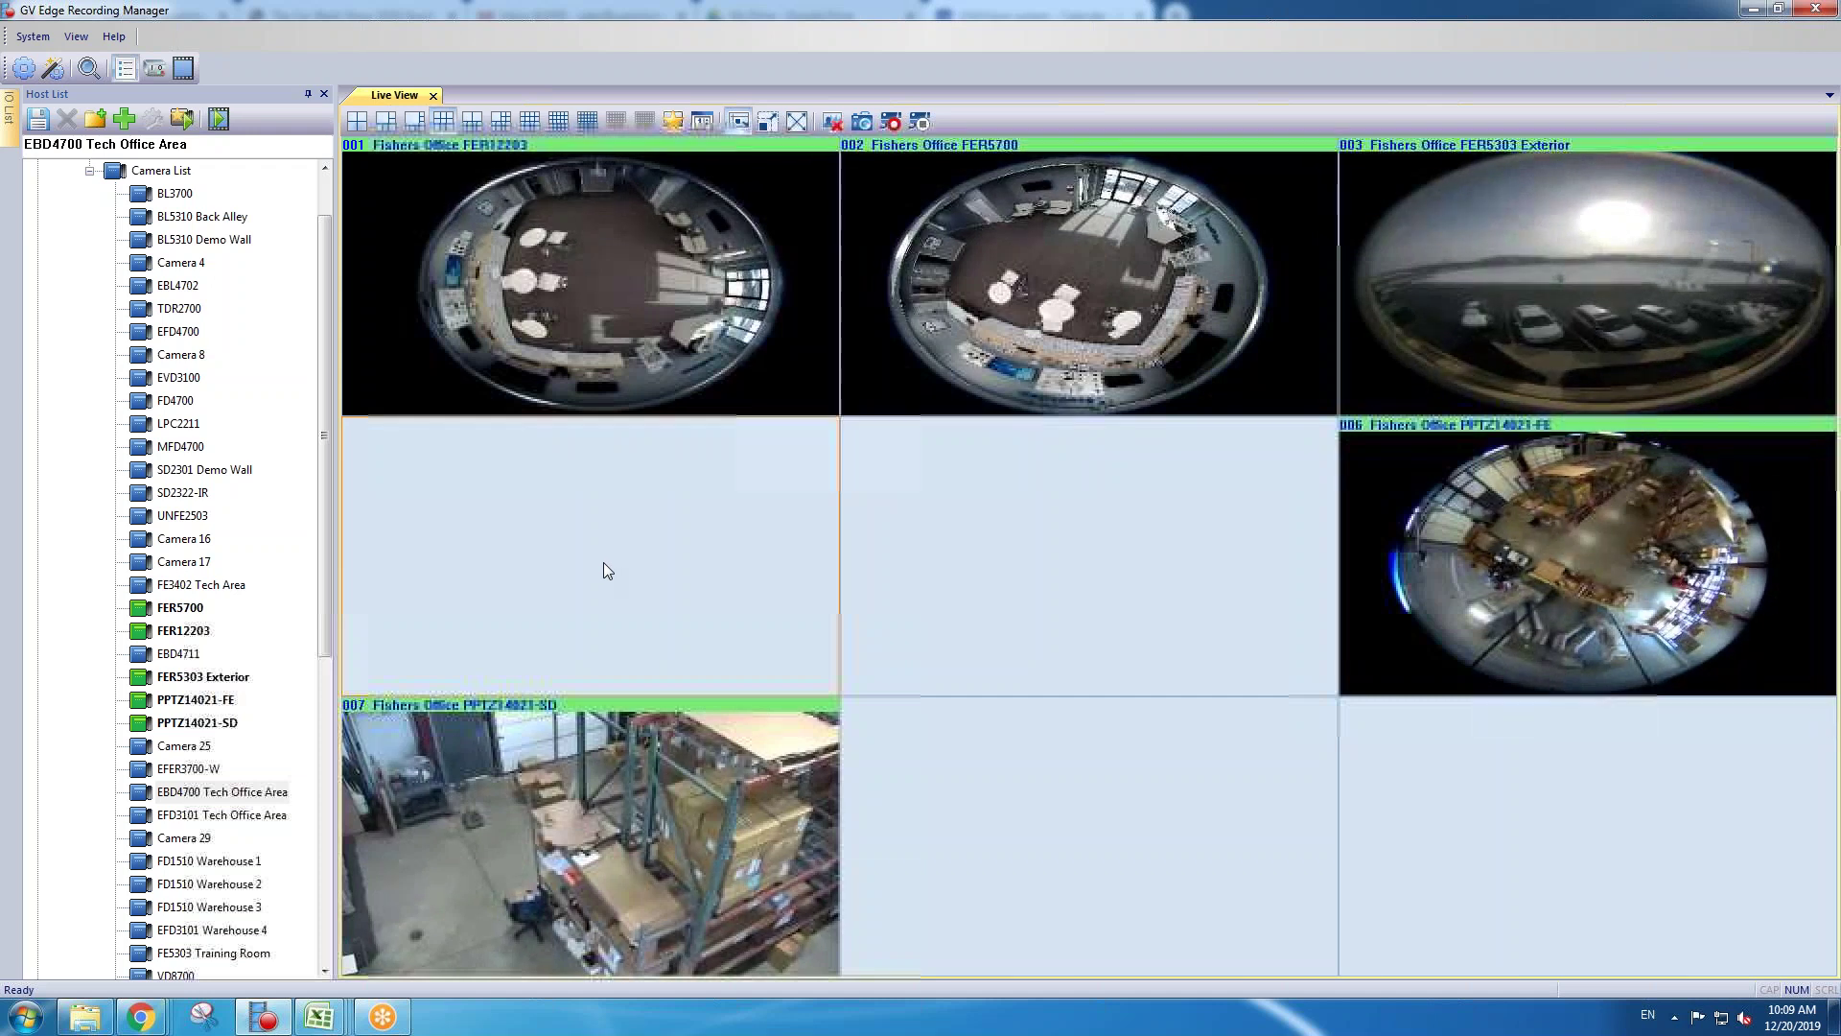
pyautogui.doubleClick(976, 282)
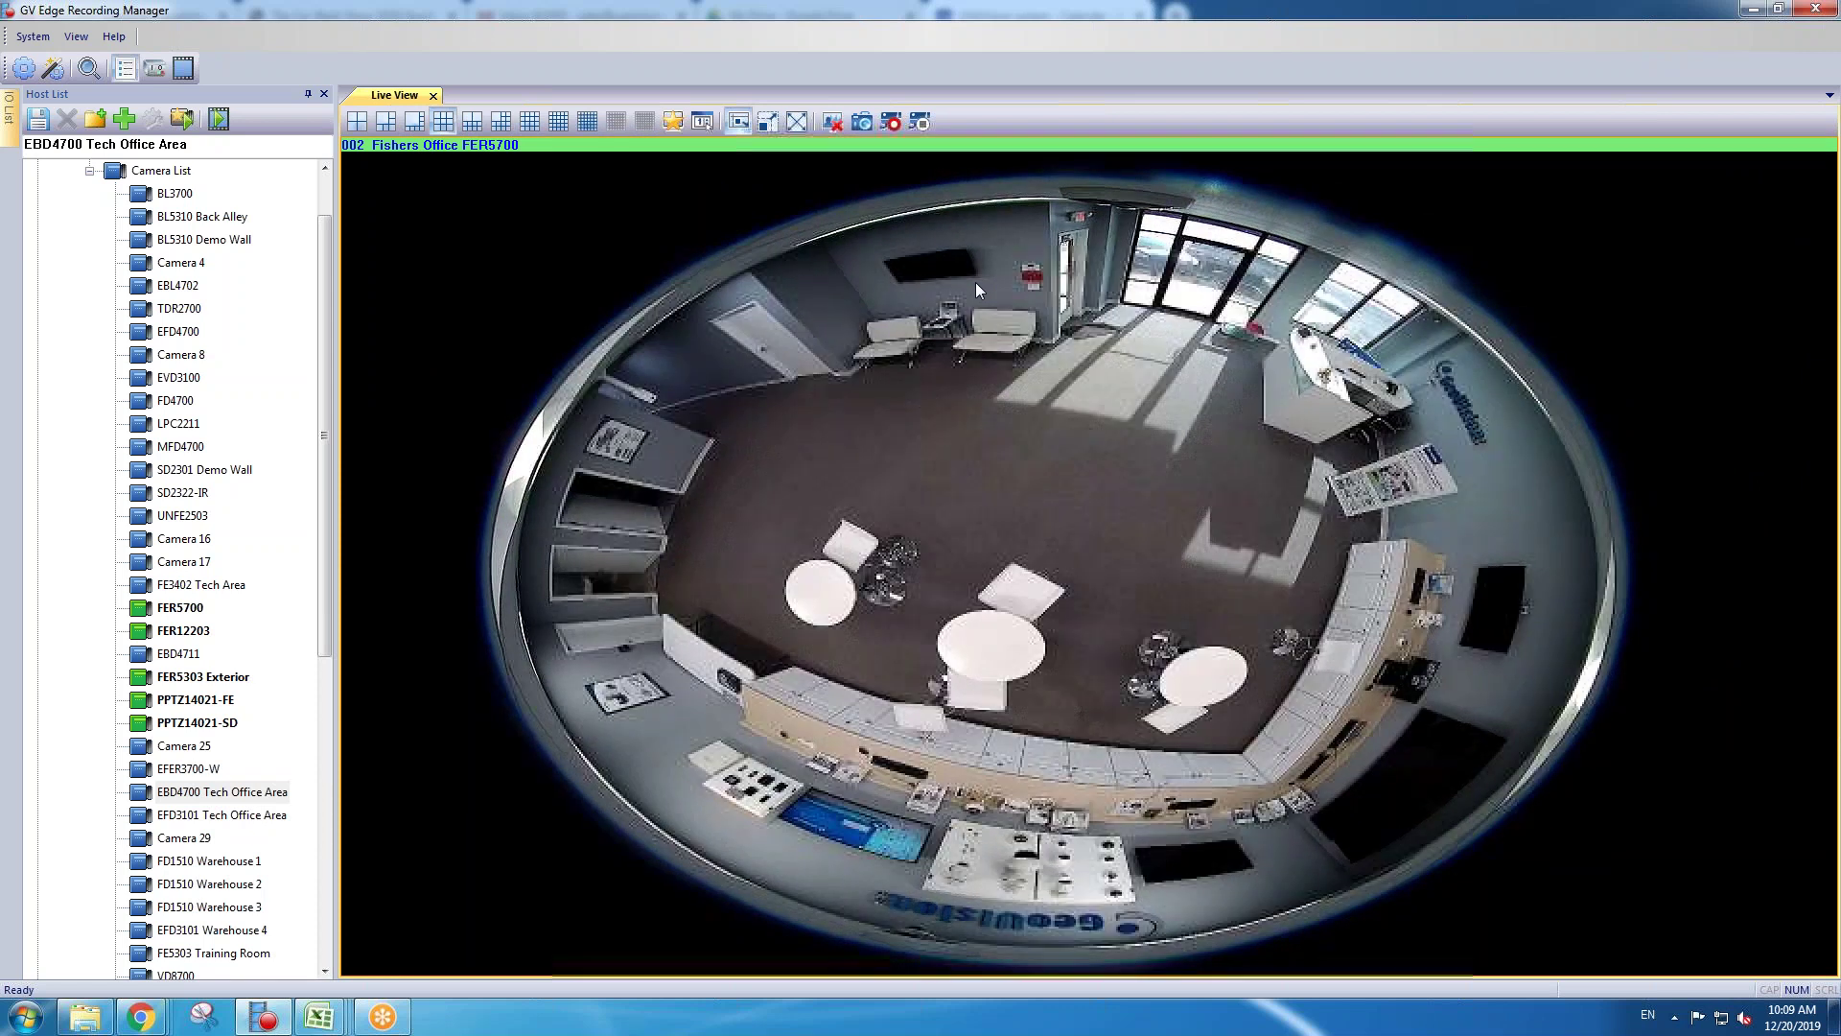
pyautogui.doubleClick(957, 437)
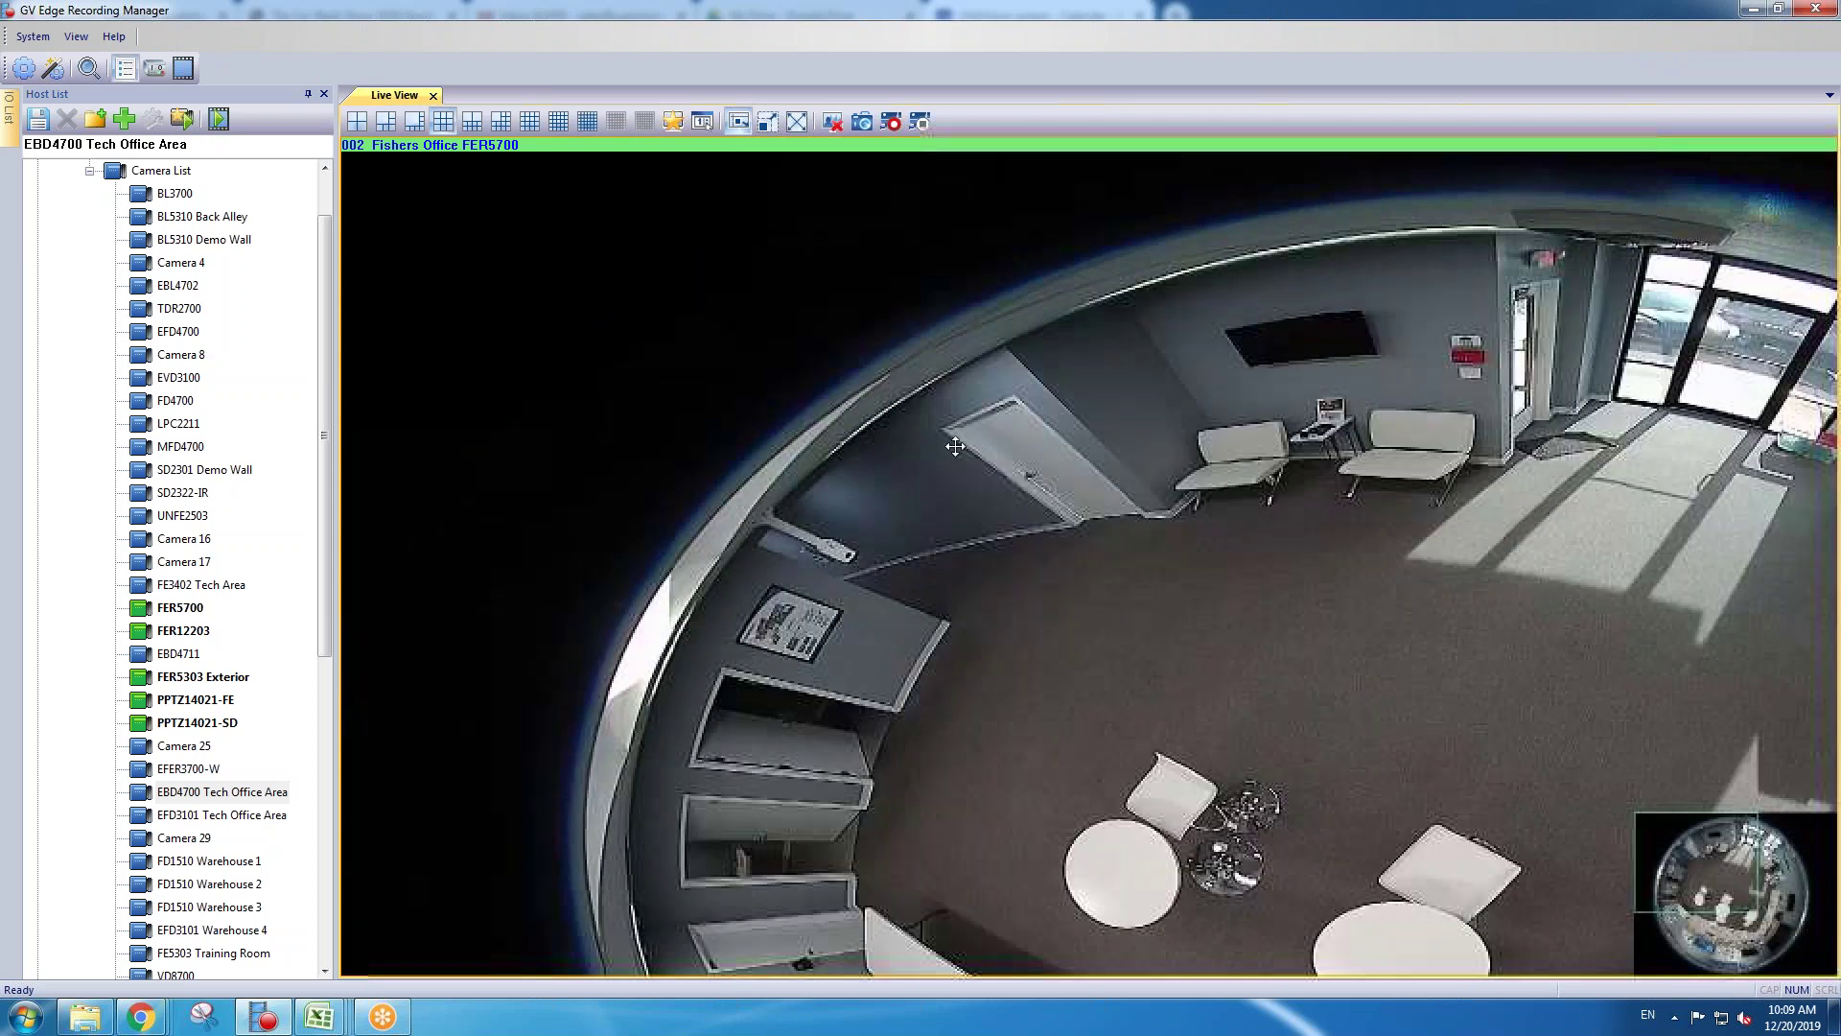
pyautogui.scroll(5, 1426, 633)
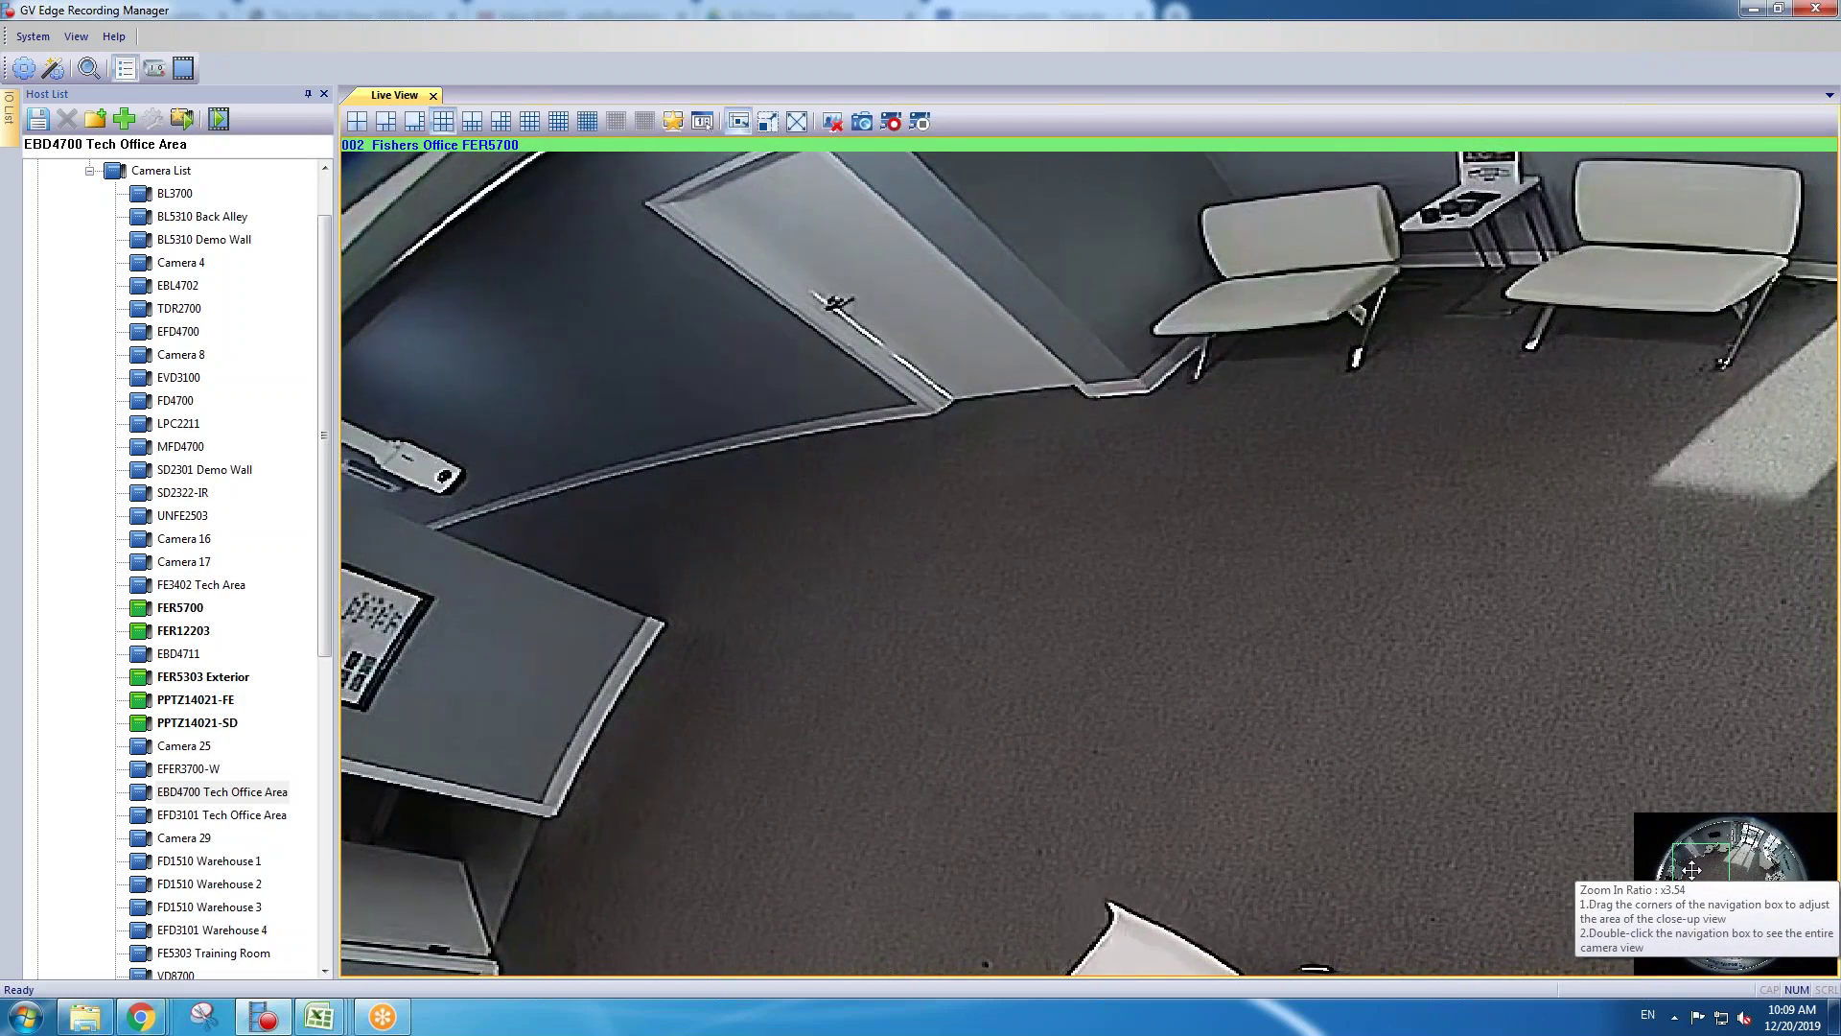
pyautogui.moveTo(1691, 870); pyautogui.dragTo(1747, 904)
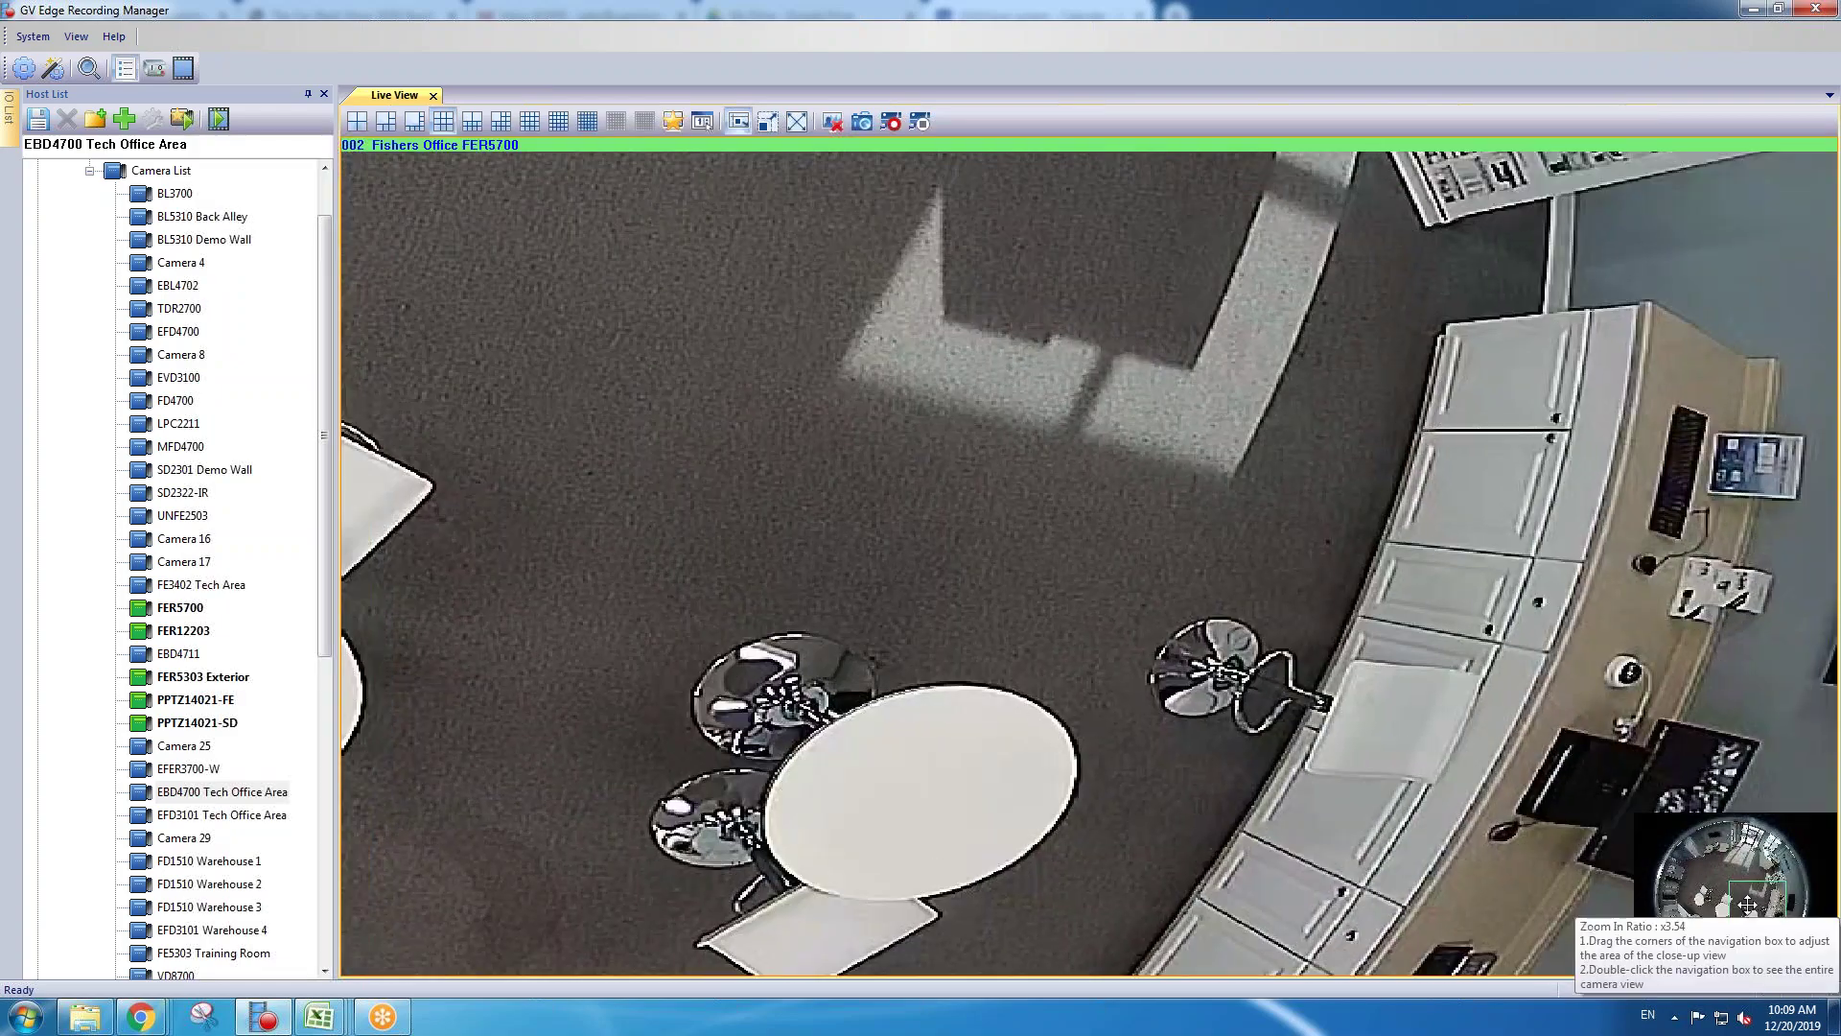
pyautogui.scroll(-5, 1747, 904)
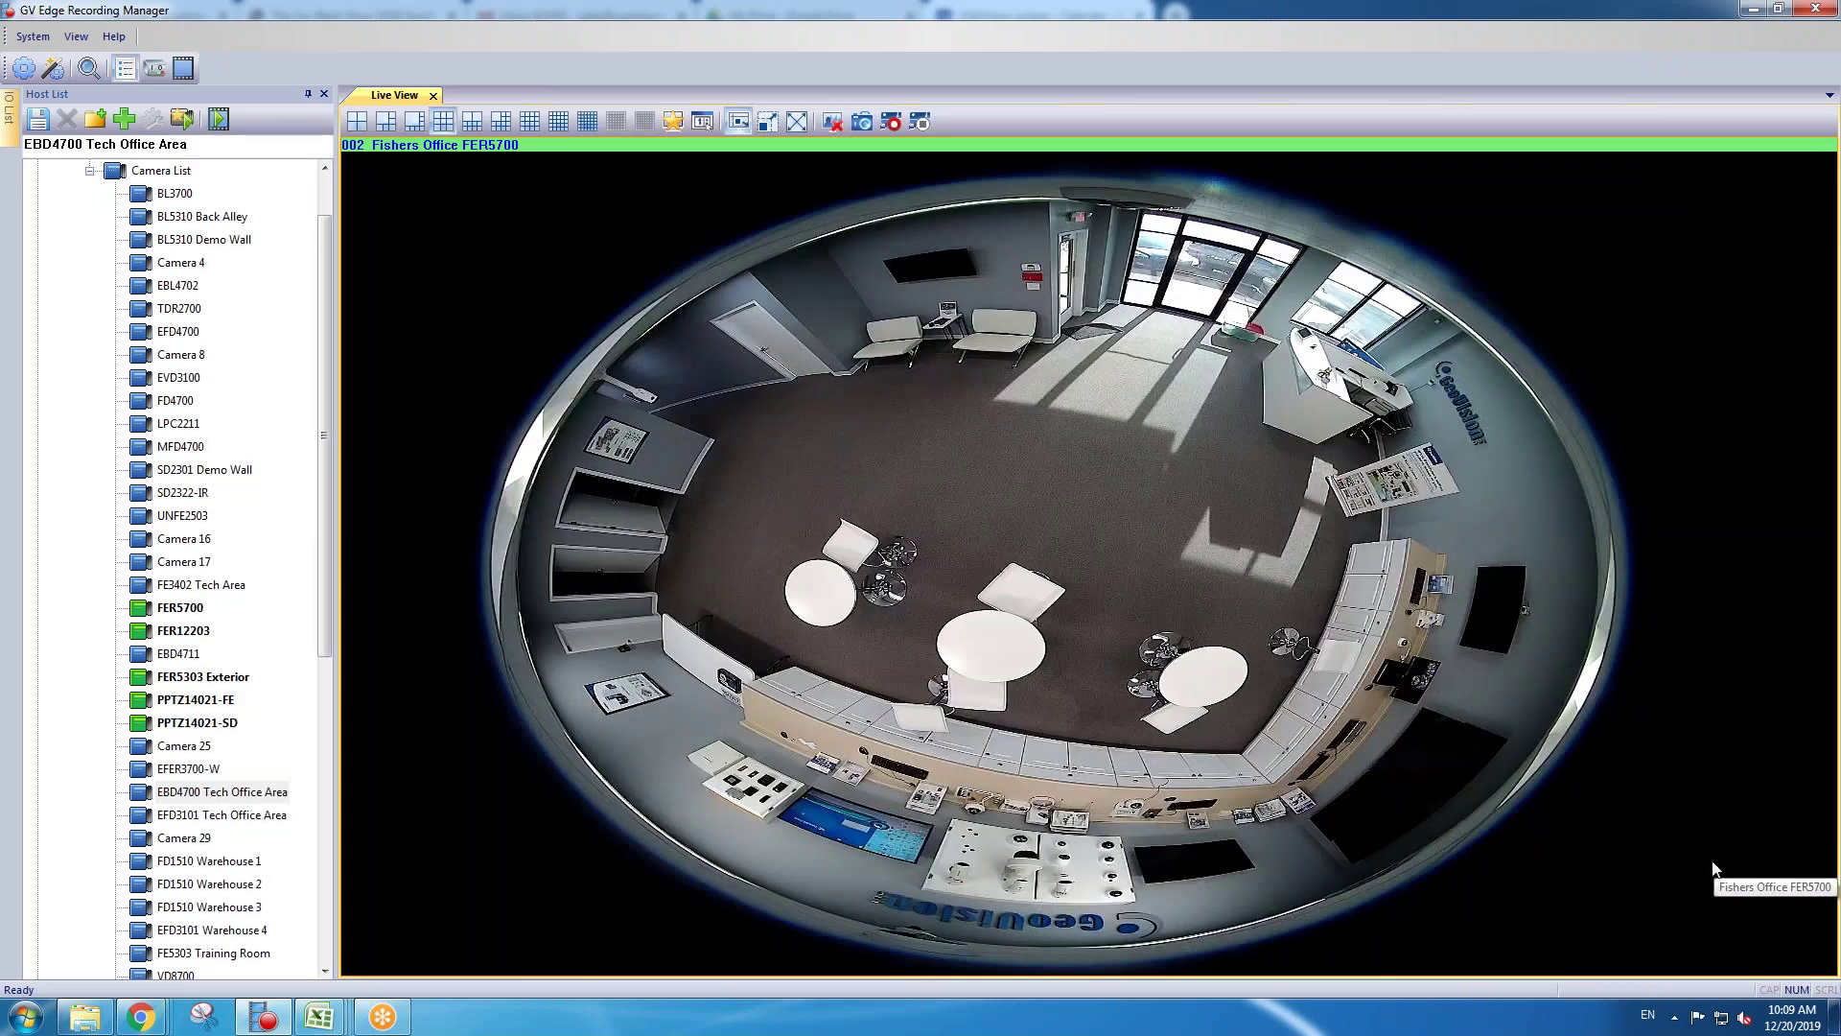
pyautogui.doubleClick(1035, 539)
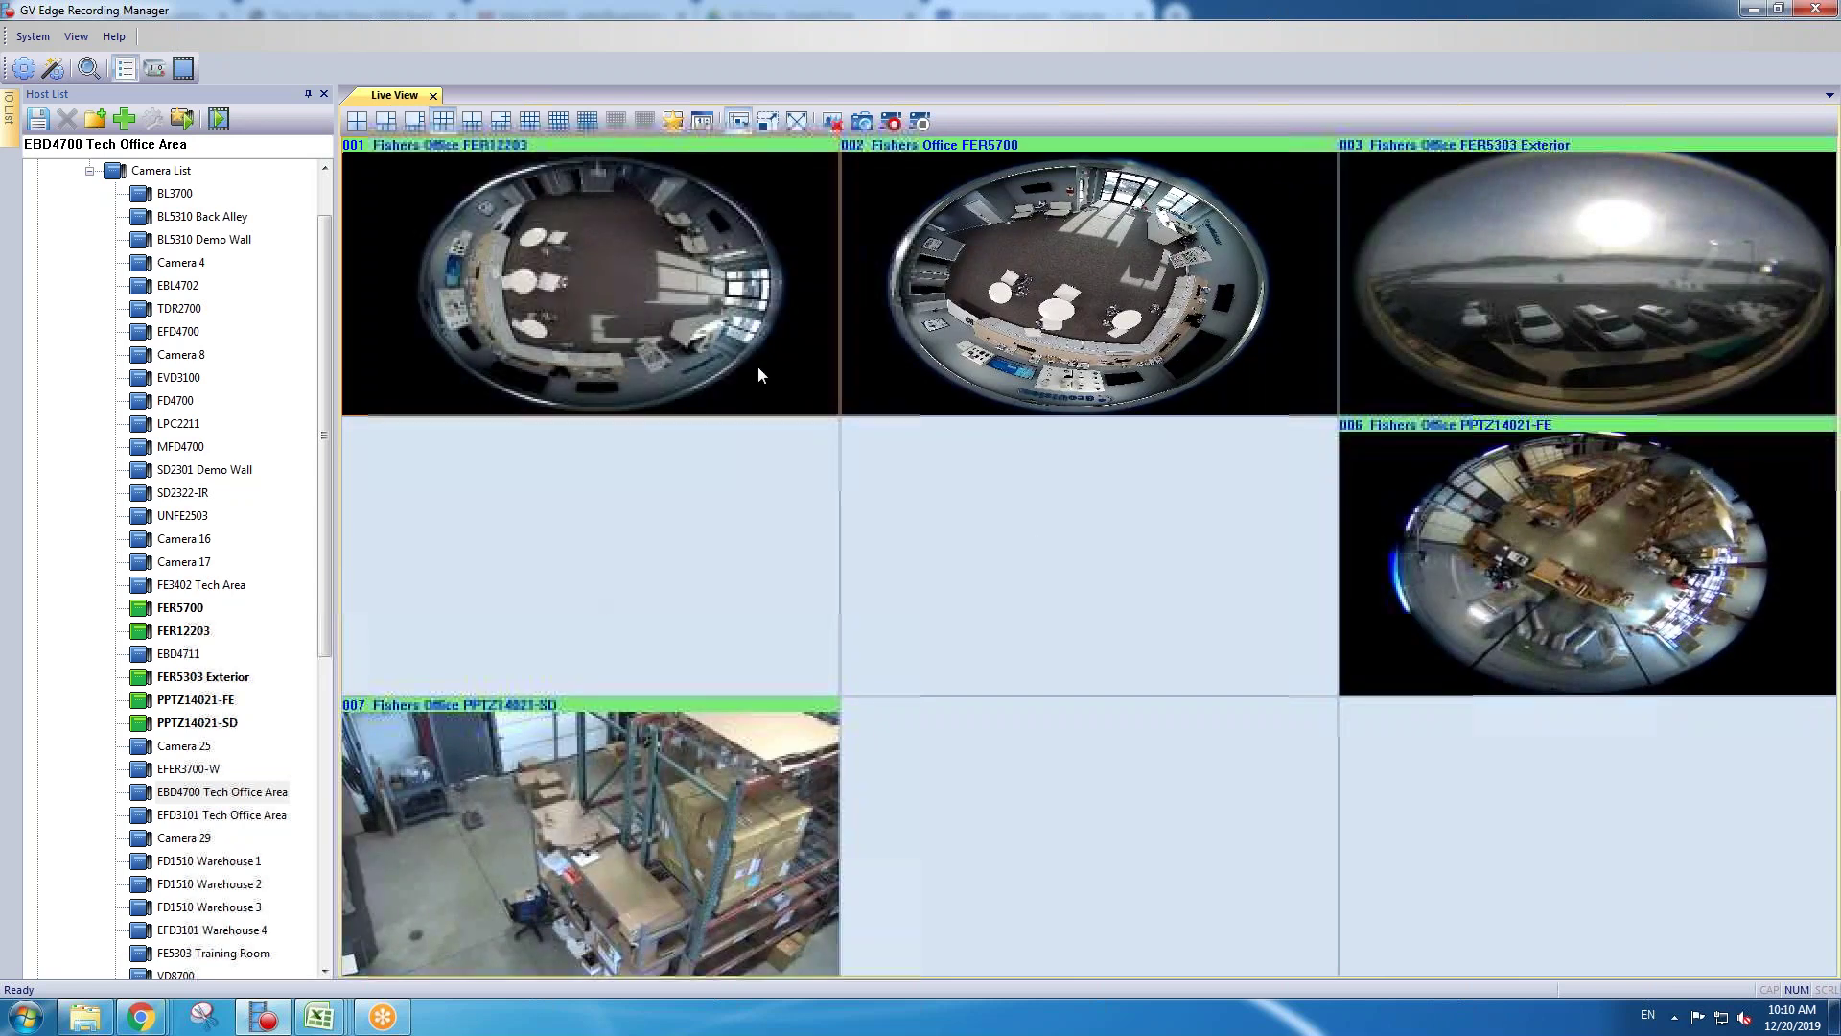
# Step: Select grid cells and the FER12203 tile, then maximize FER5700 to a single fisheye view
pyautogui.click(899, 789)
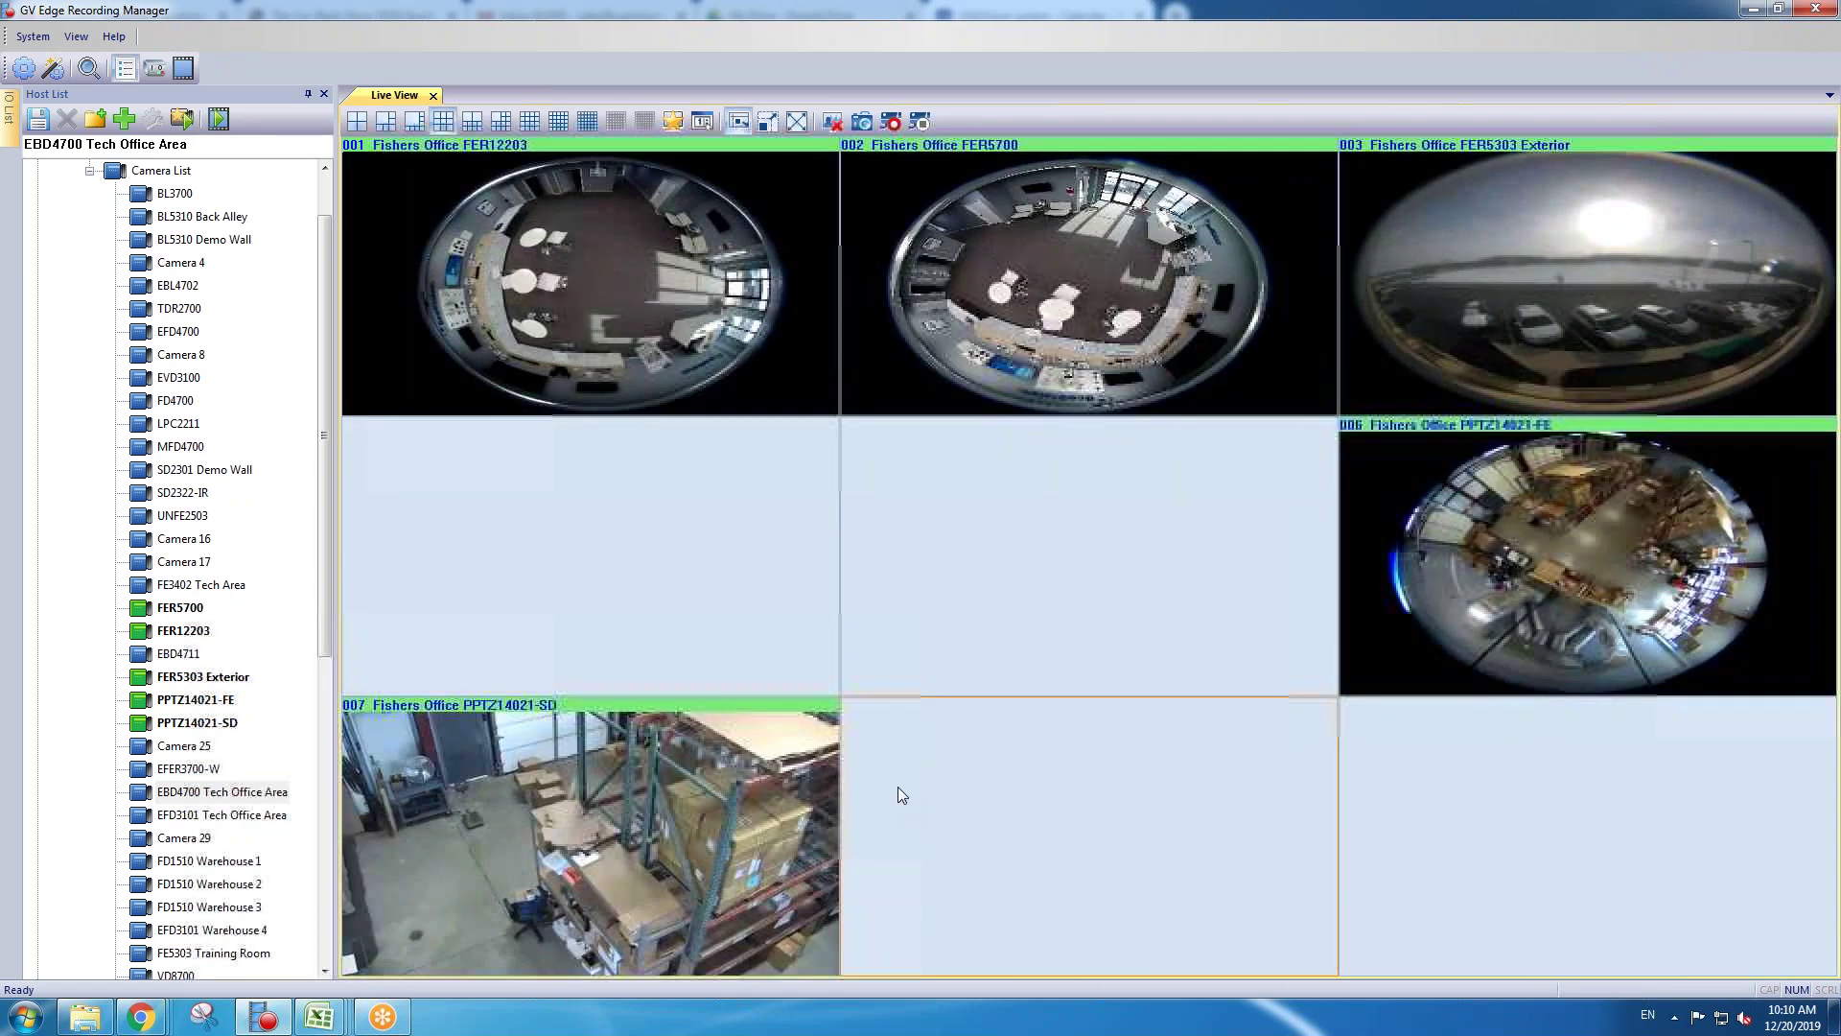
pyautogui.click(748, 623)
pyautogui.moveTo(318, 526); pyautogui.dragTo(353, 477)
pyautogui.click(613, 292)
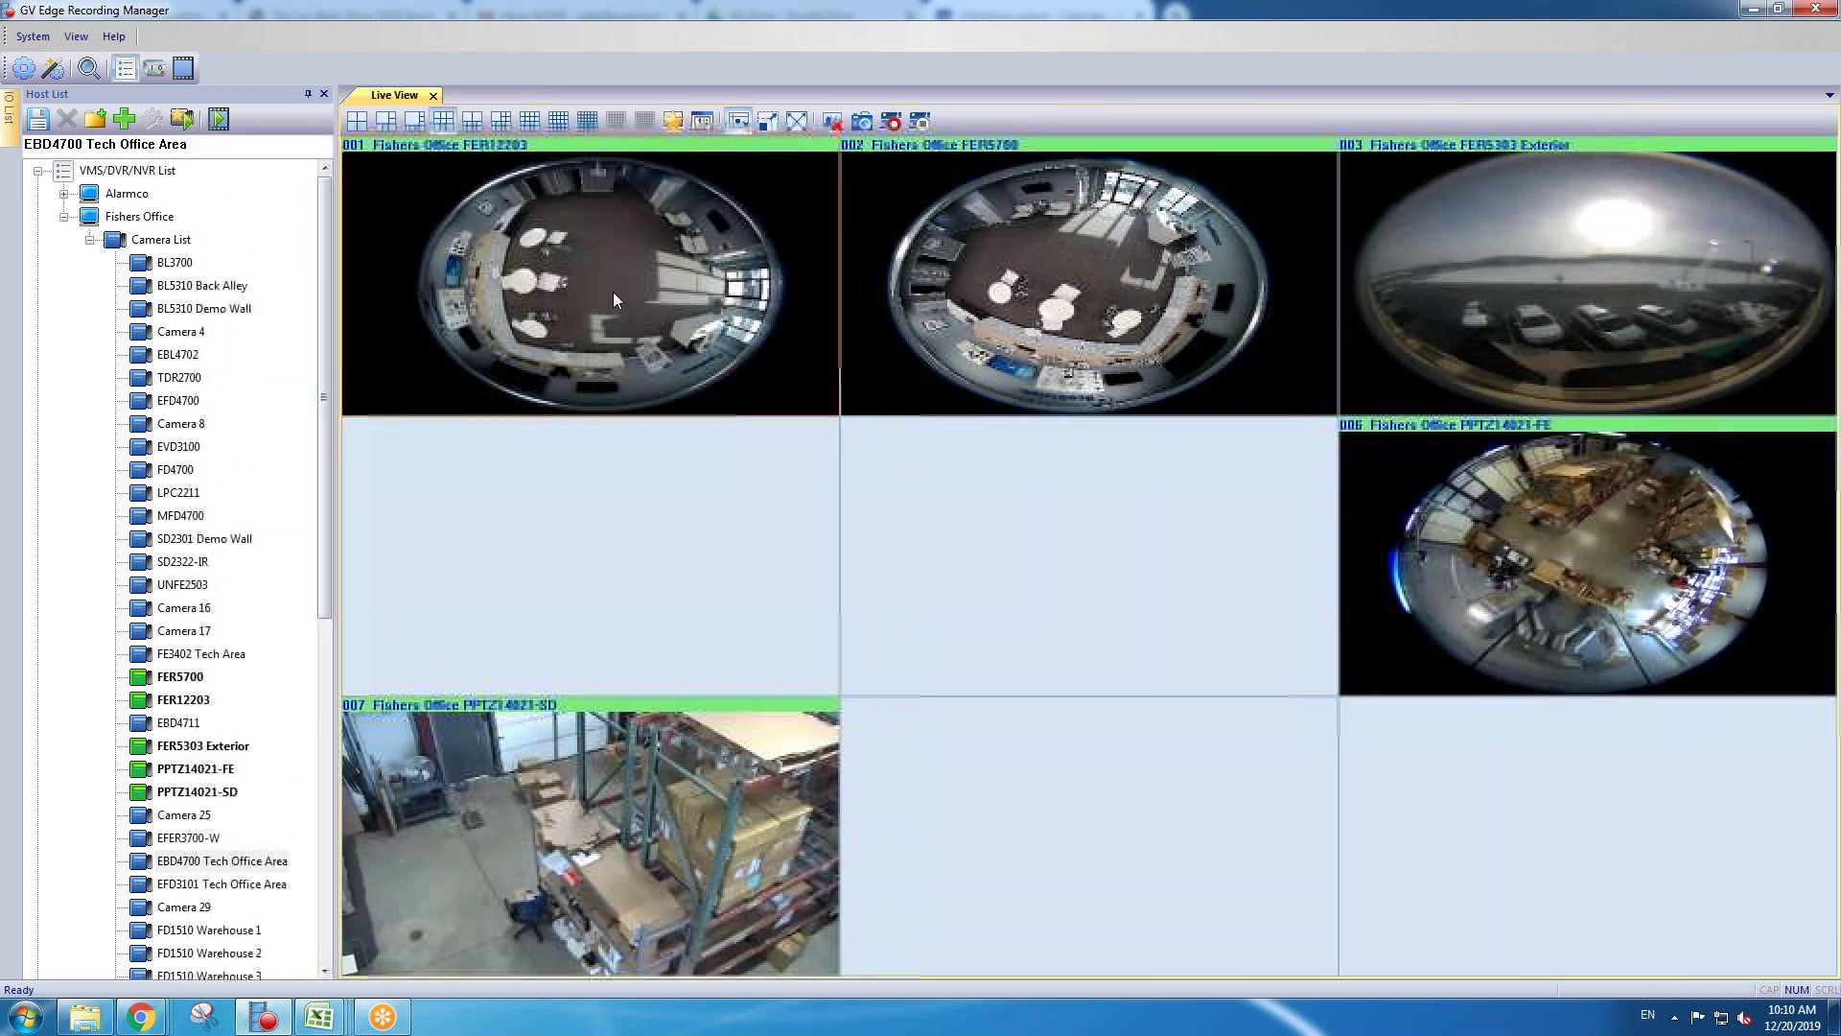
pyautogui.doubleClick(935, 293)
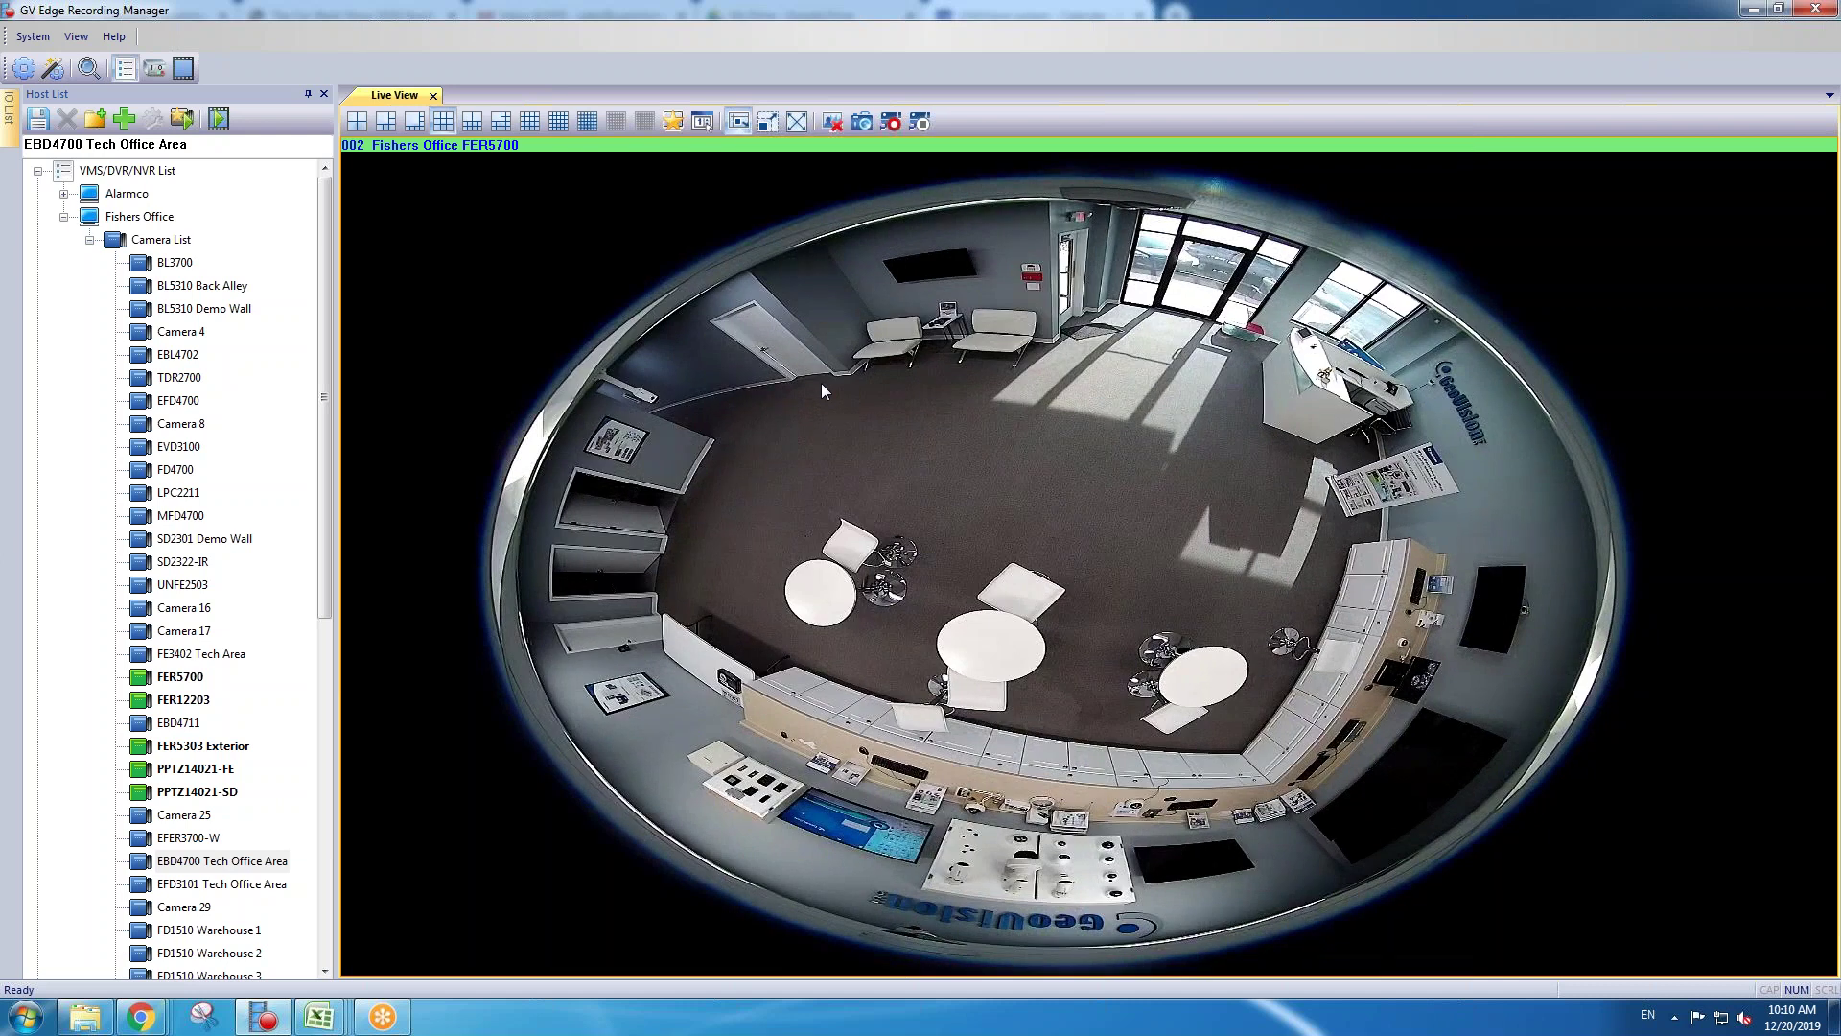
# Step: Turn on Geo Fisheye and aim the panes toward the reception area and tech room doors
pyautogui.rightClick(821, 382)
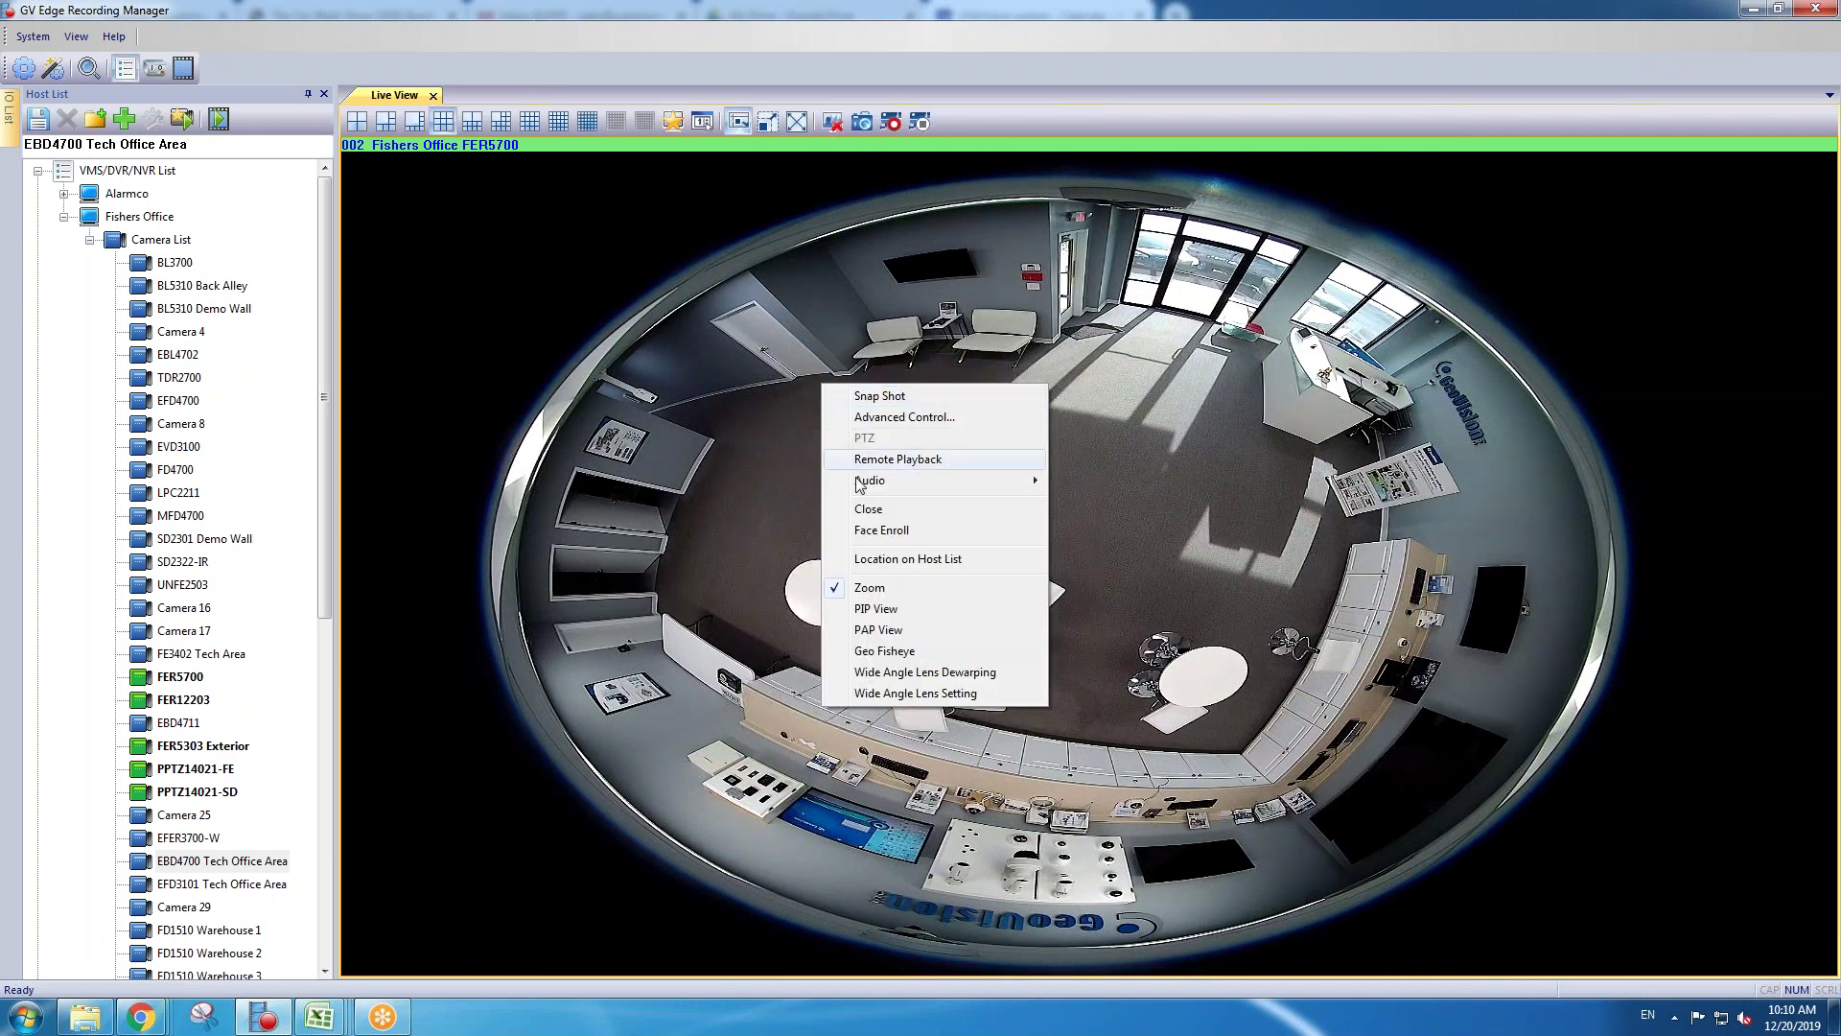
pyautogui.click(907, 657)
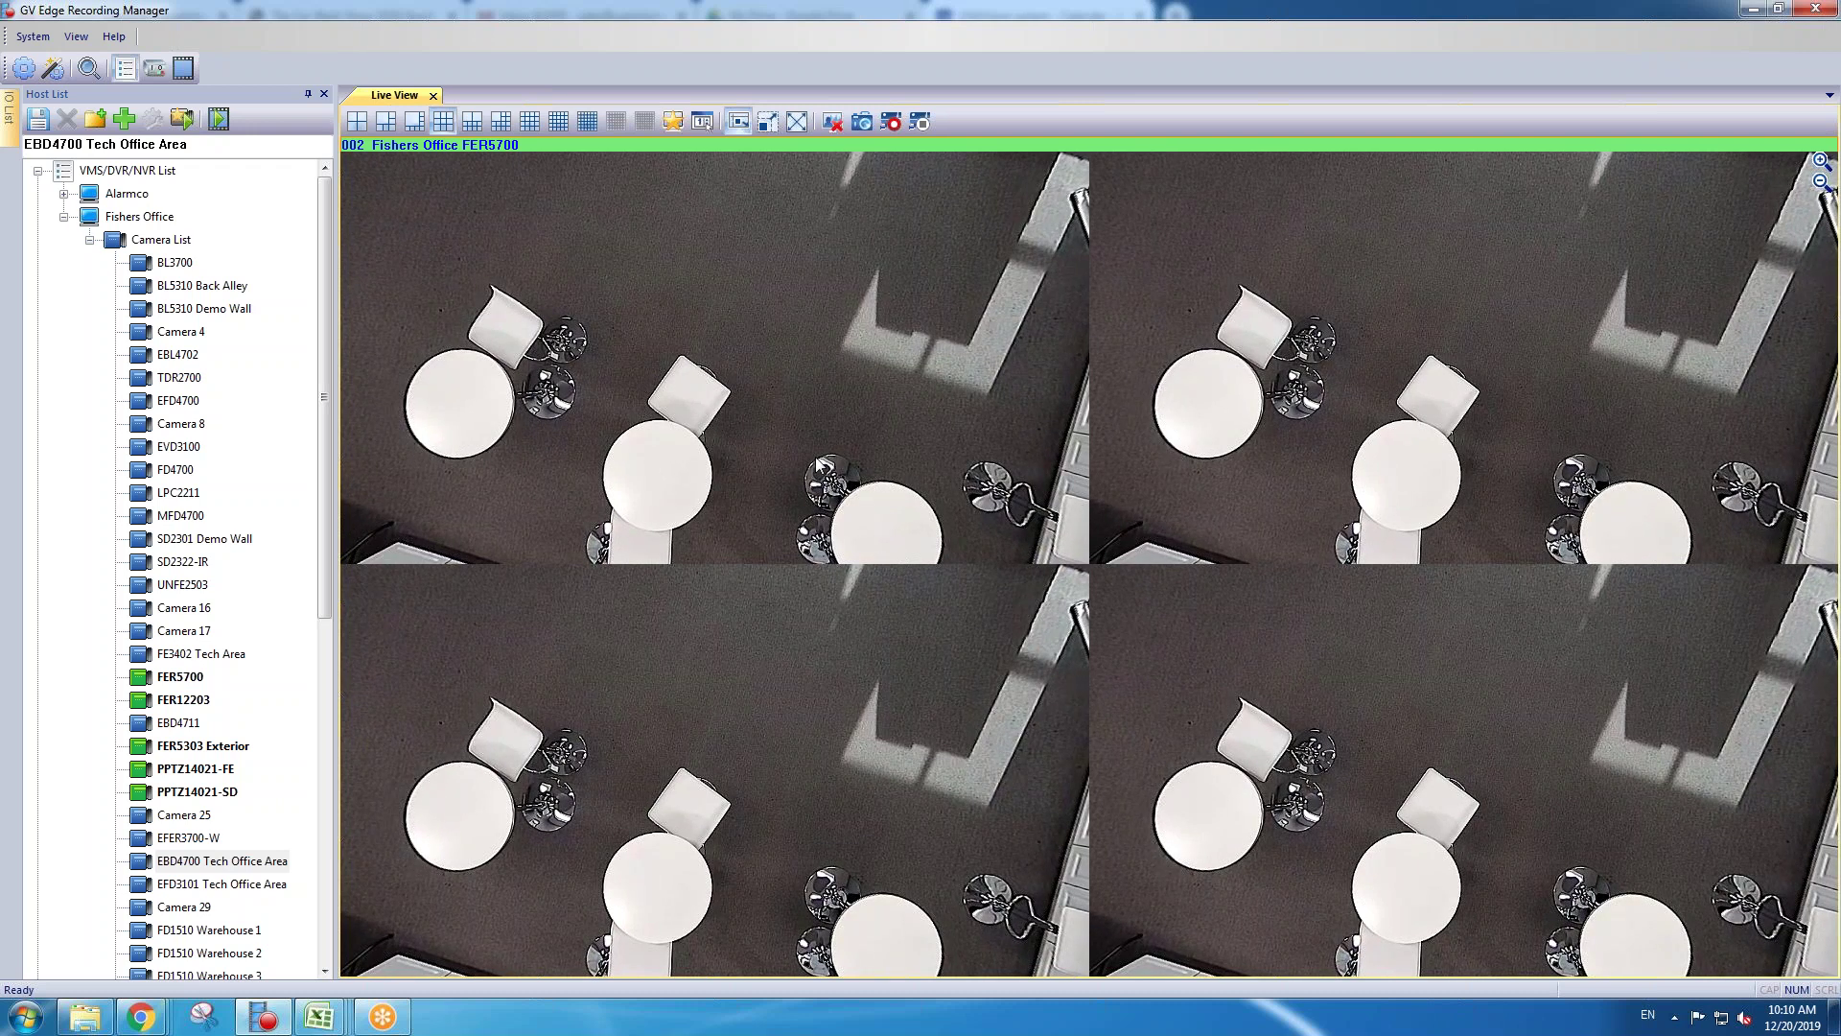
pyautogui.moveTo(822, 468); pyautogui.dragTo(691, 542)
pyautogui.moveTo(911, 750); pyautogui.dragTo(803, 884)
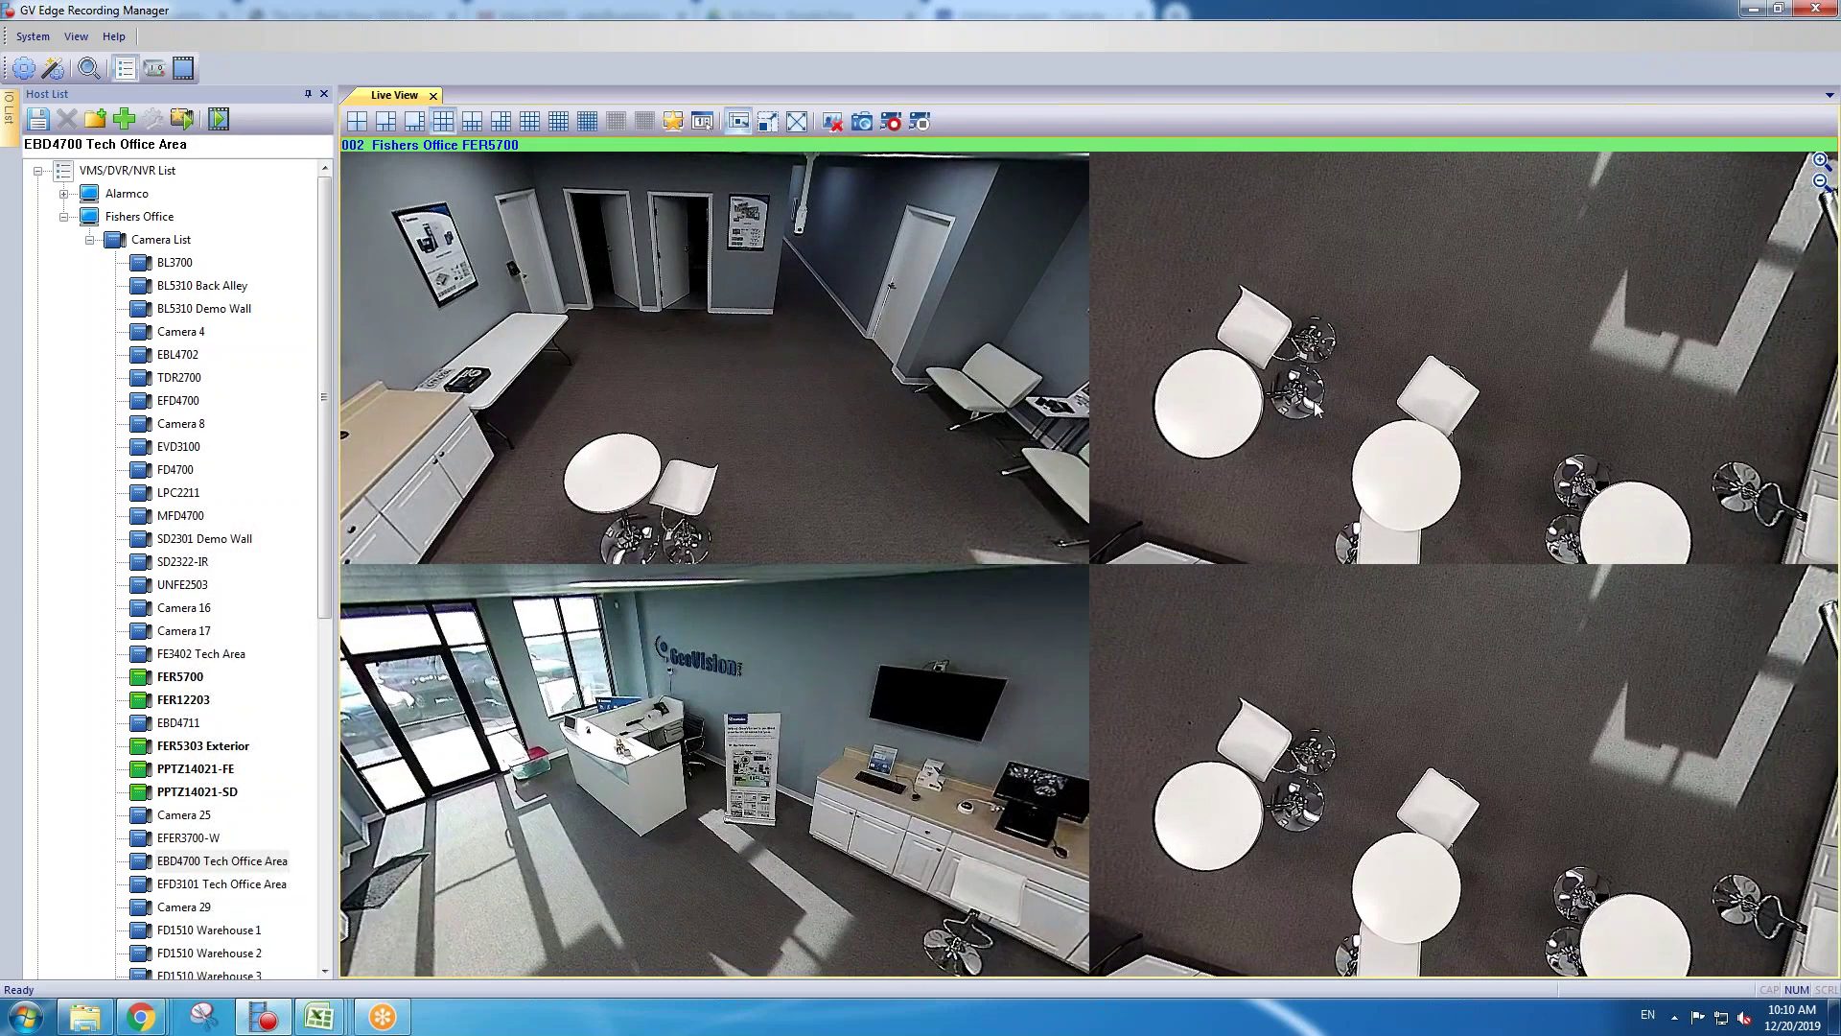
pyautogui.moveTo(1209, 451); pyautogui.dragTo(1207, 558)
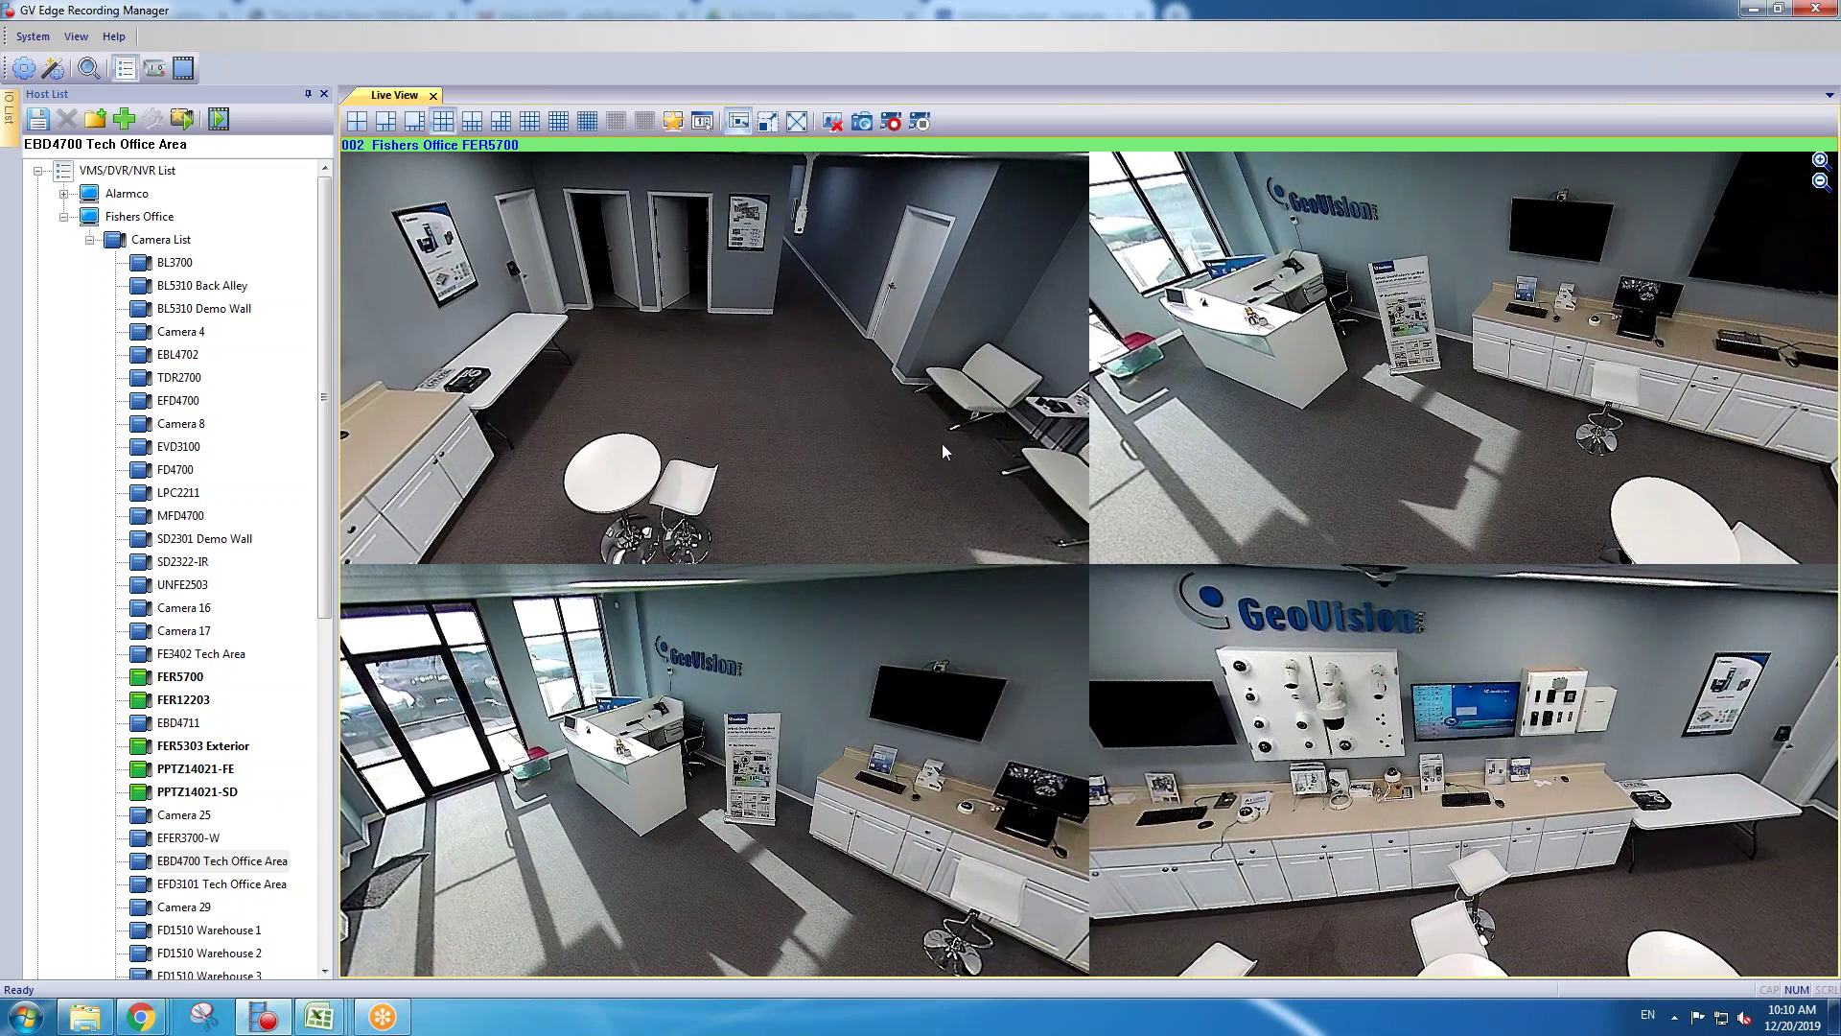
# Step: Pan the top-left view toward the demo wall and counter, zoom in, and tilt down
pyautogui.moveTo(942, 443); pyautogui.dragTo(1016, 449)
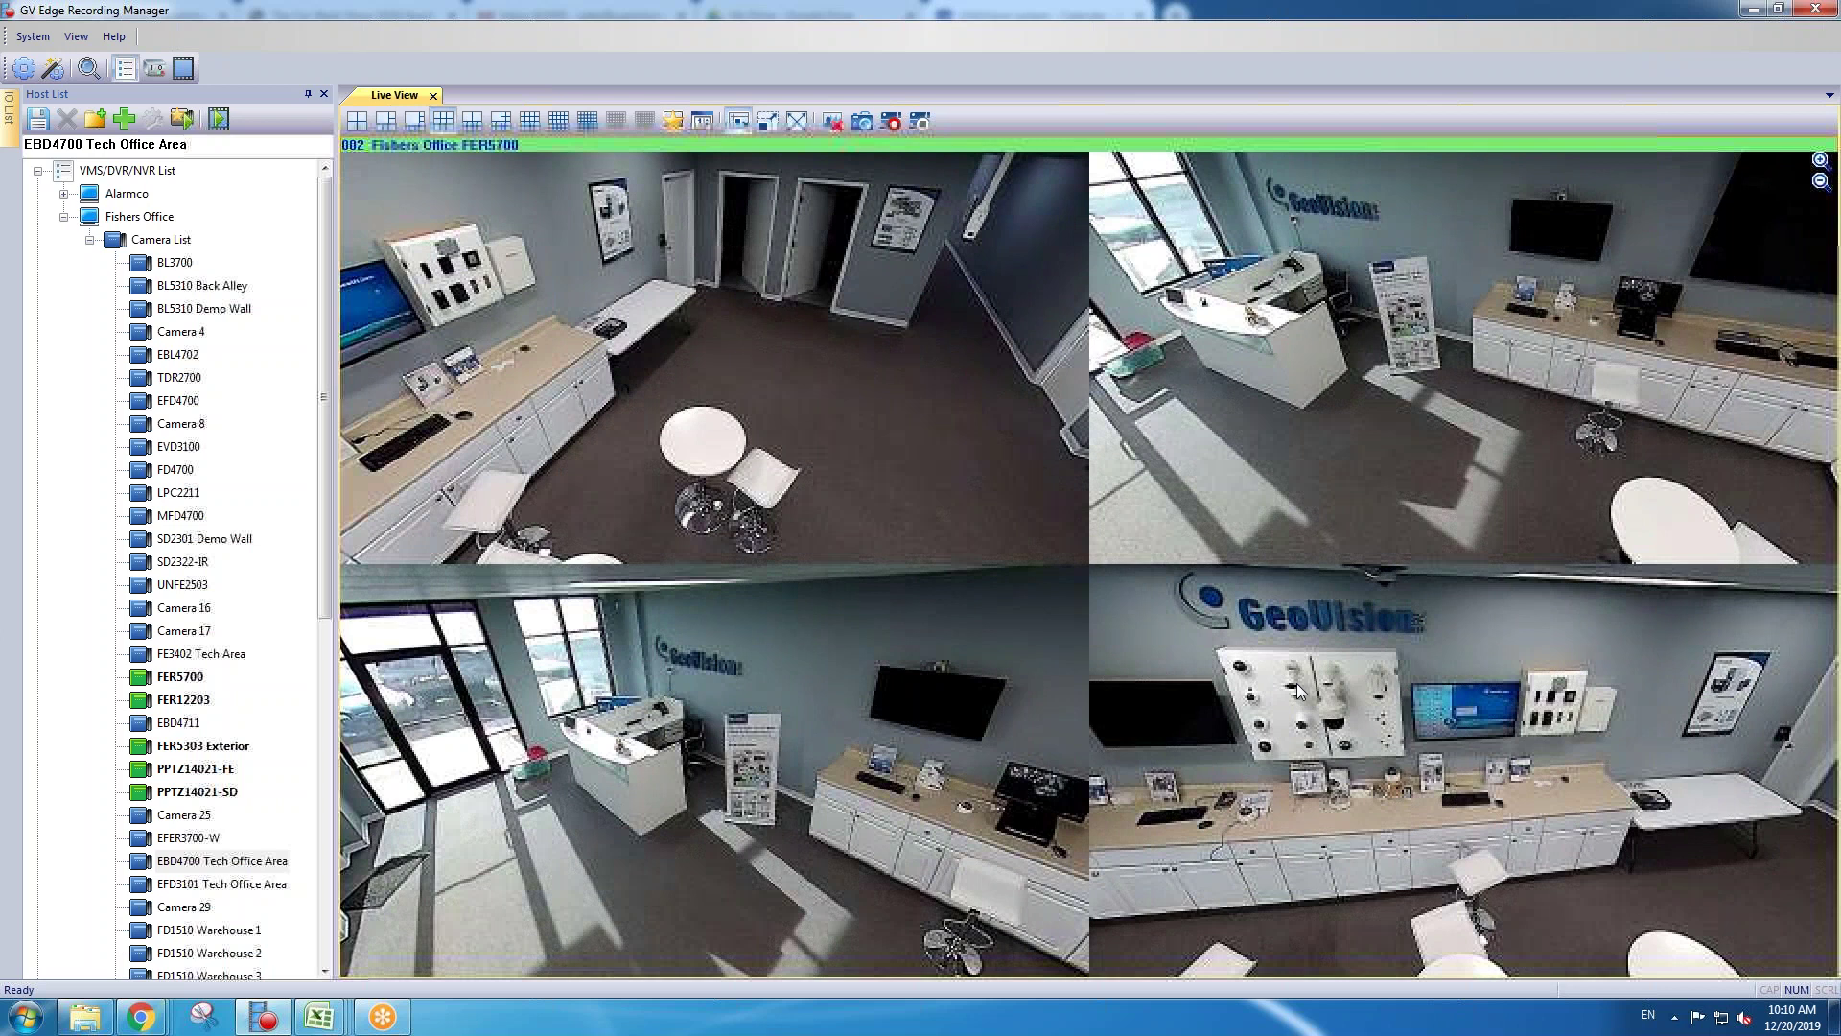
pyautogui.moveTo(929, 416); pyautogui.dragTo(791, 368)
pyautogui.scroll(2, 791, 368)
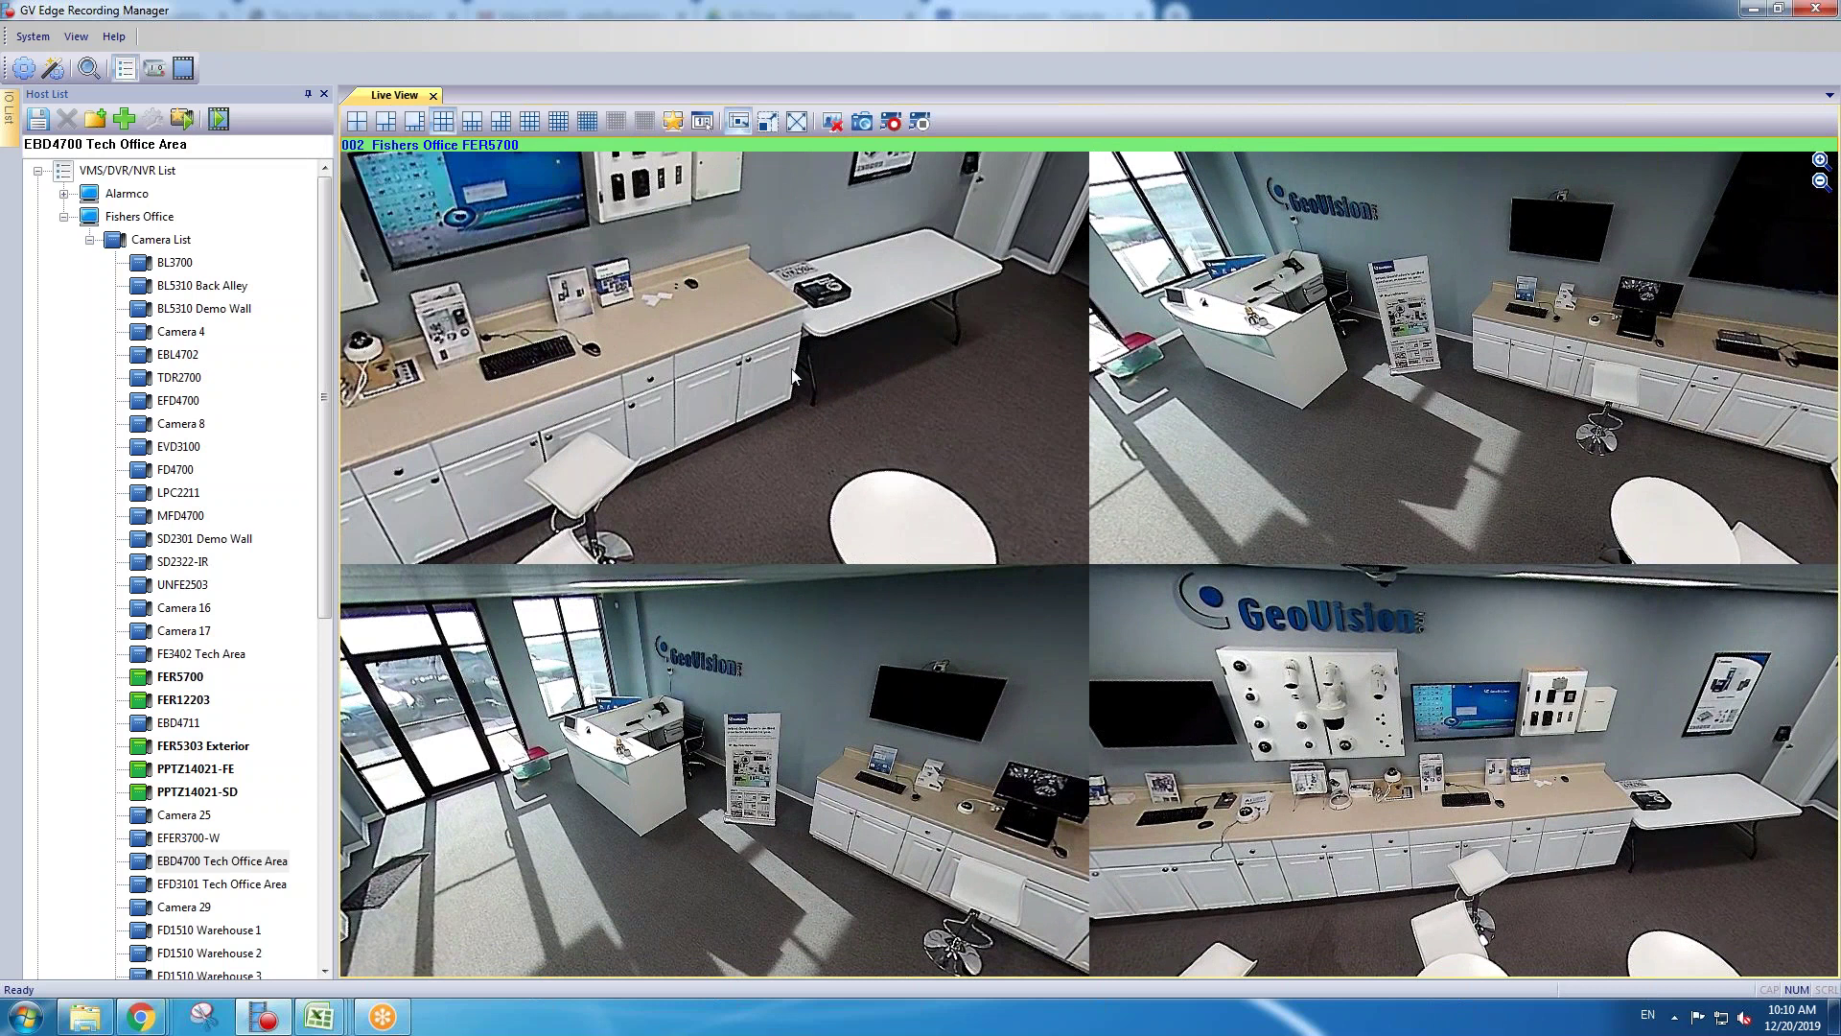
pyautogui.scroll(1, 791, 368)
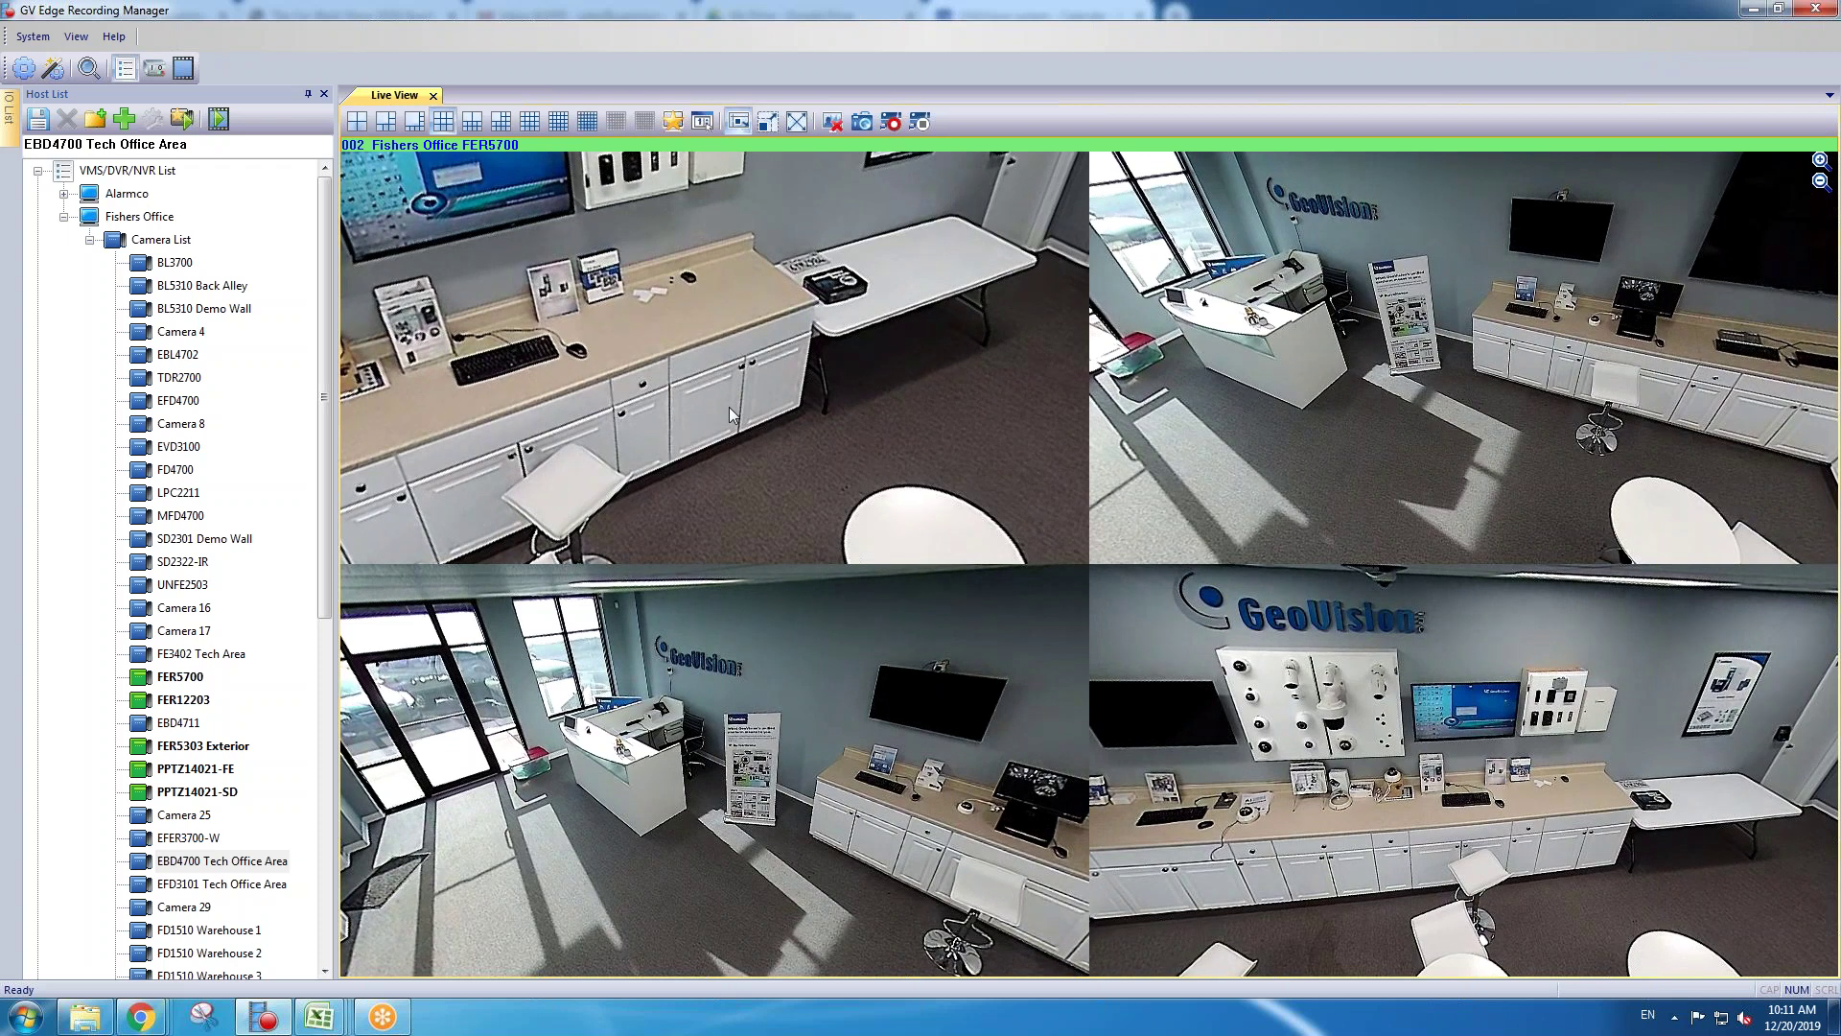
pyautogui.moveTo(714, 410); pyautogui.dragTo(710, 298)
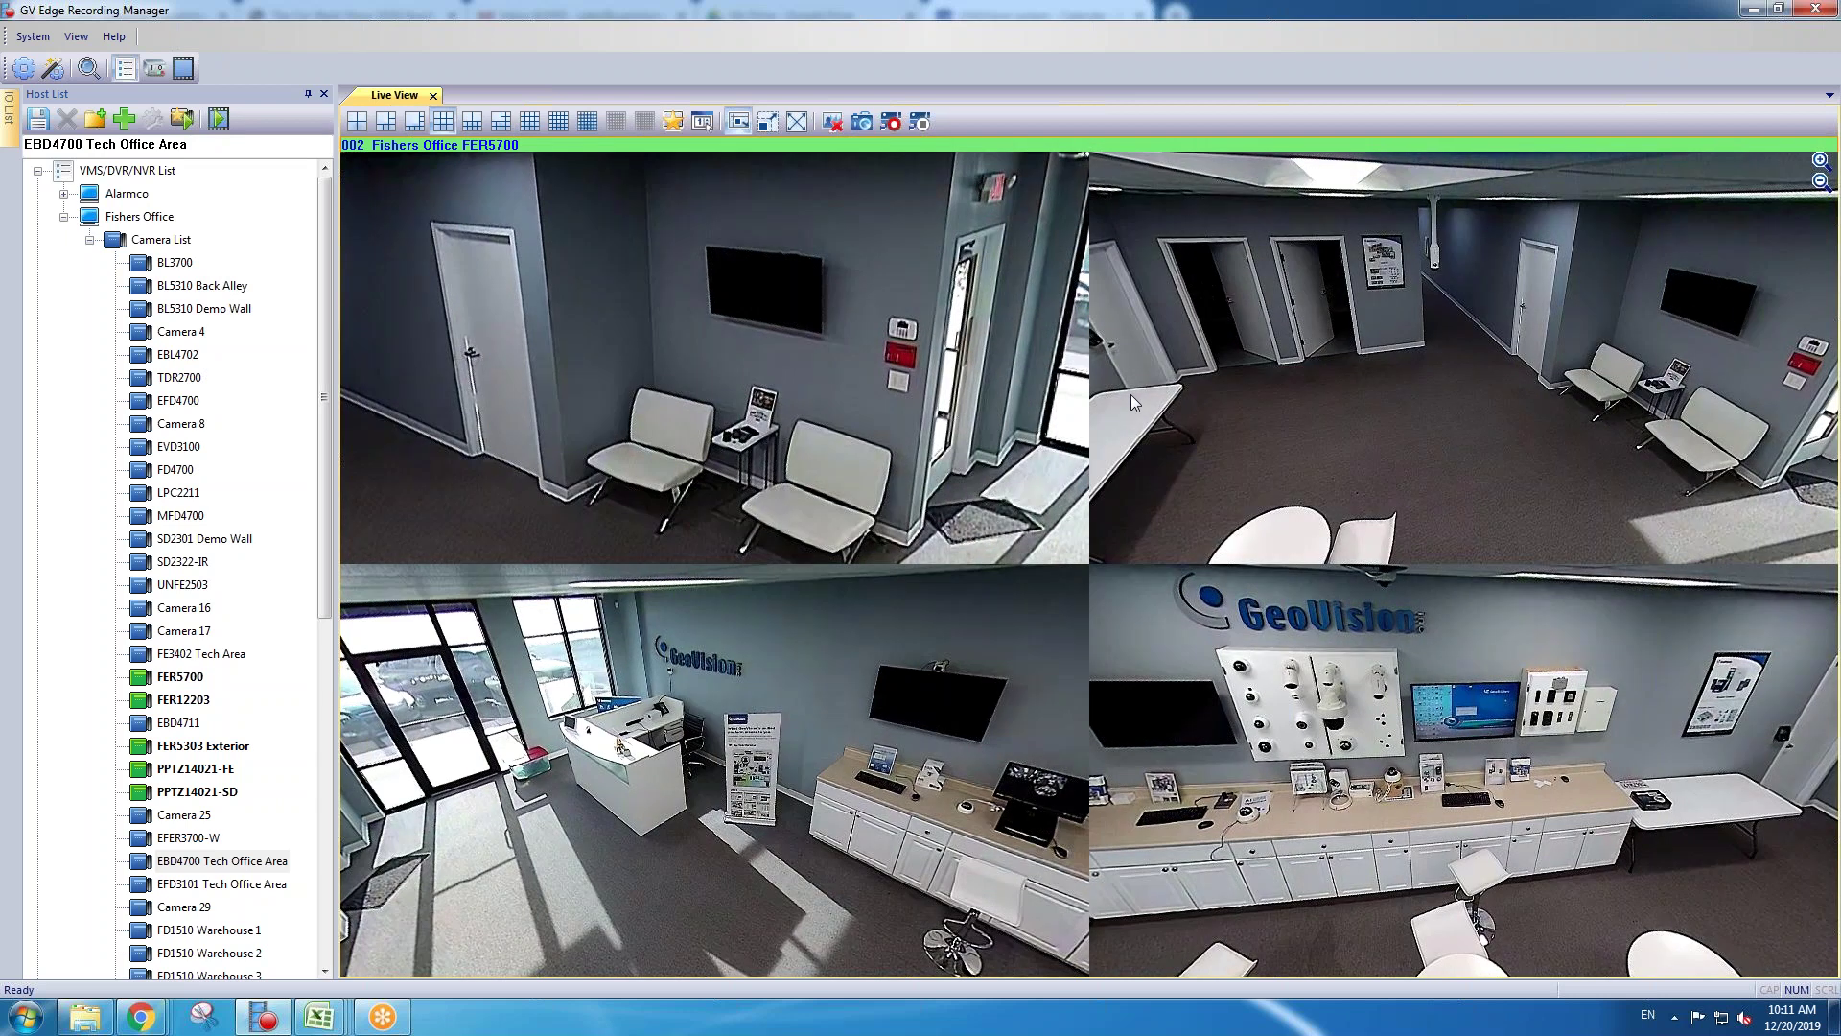
# Step: Set the fisheye camera mode to Dual 180 degree and pan the panoramas toward the entrance
pyautogui.rightClick(1136, 296)
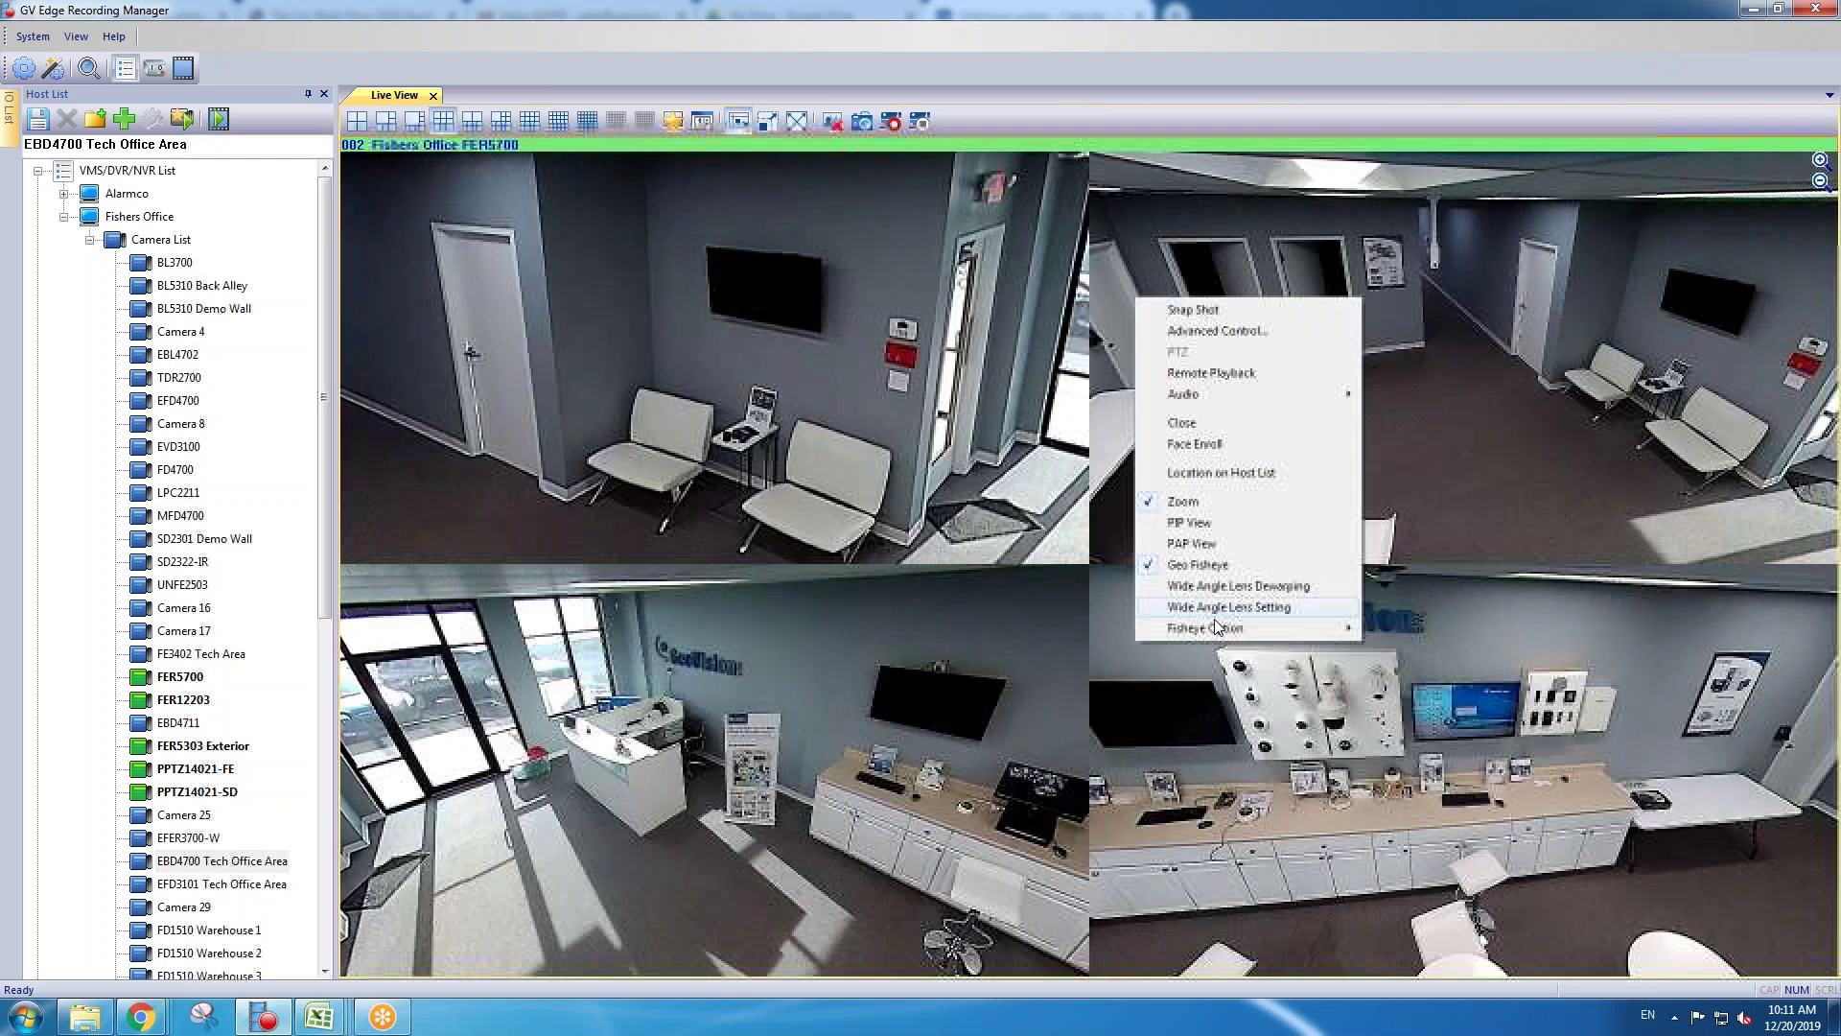
pyautogui.moveTo(1216, 629)
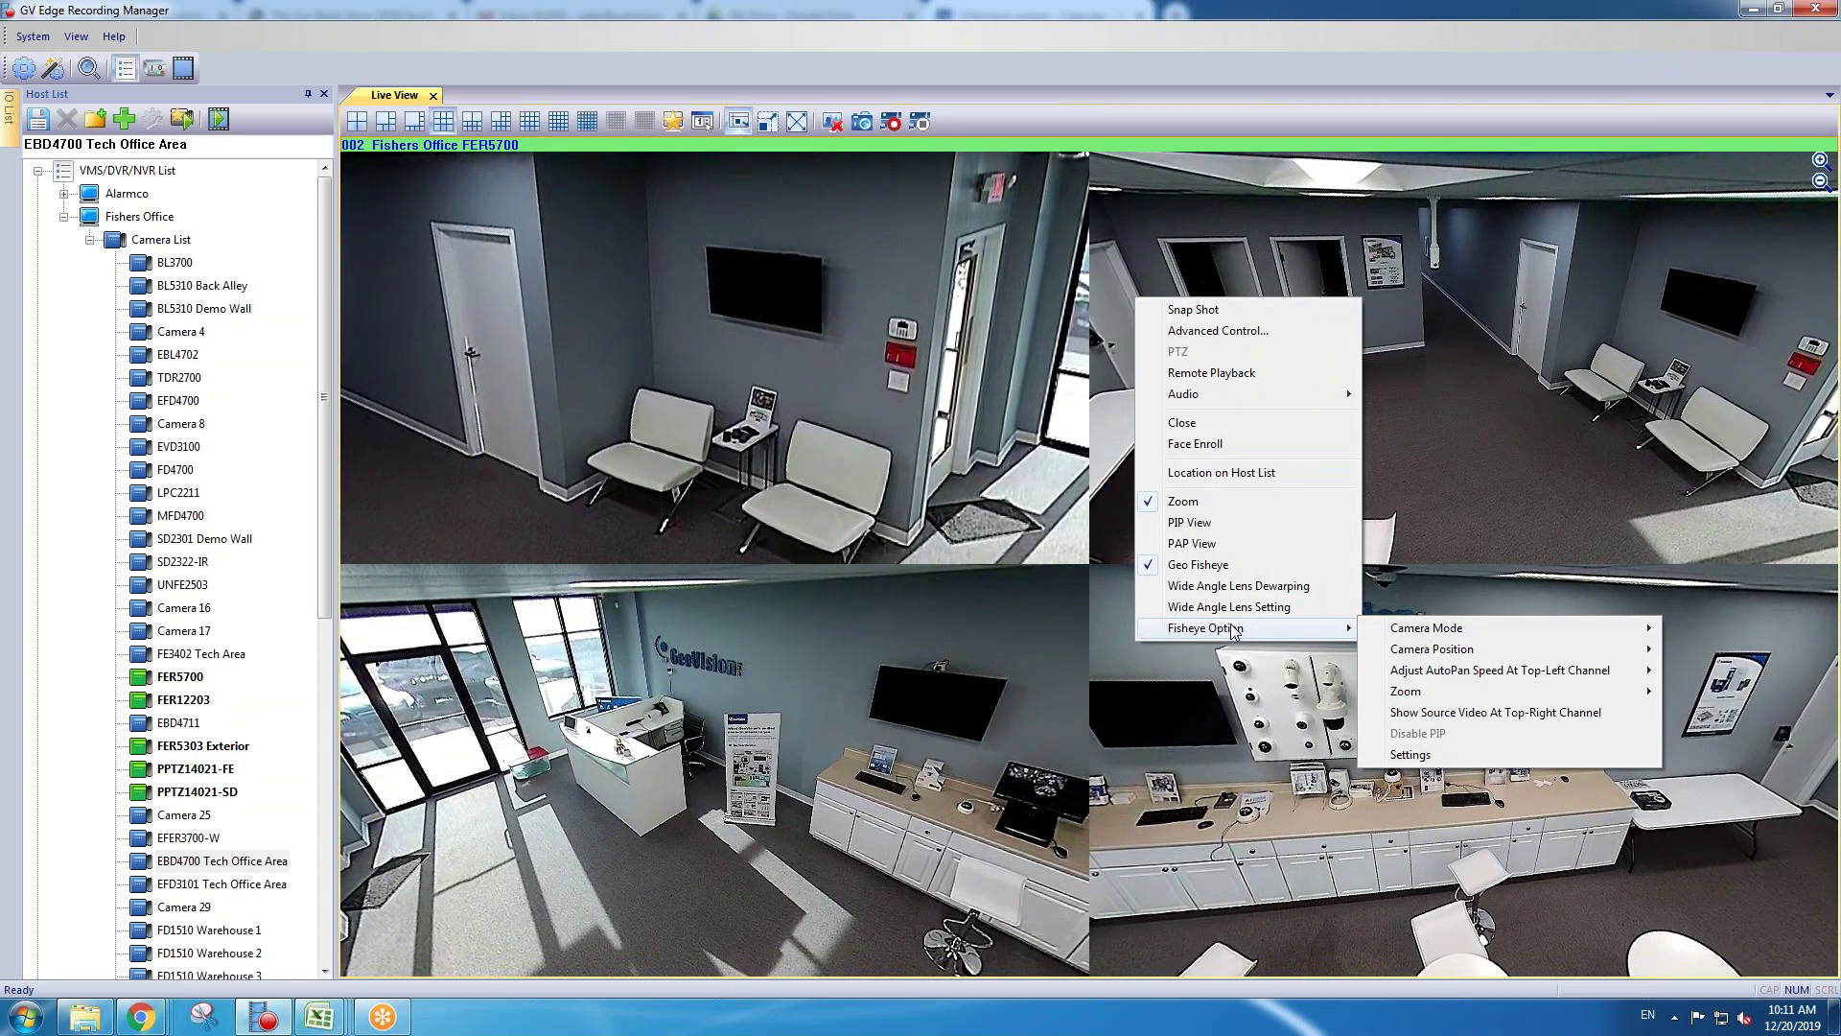
pyautogui.moveTo(1434, 636)
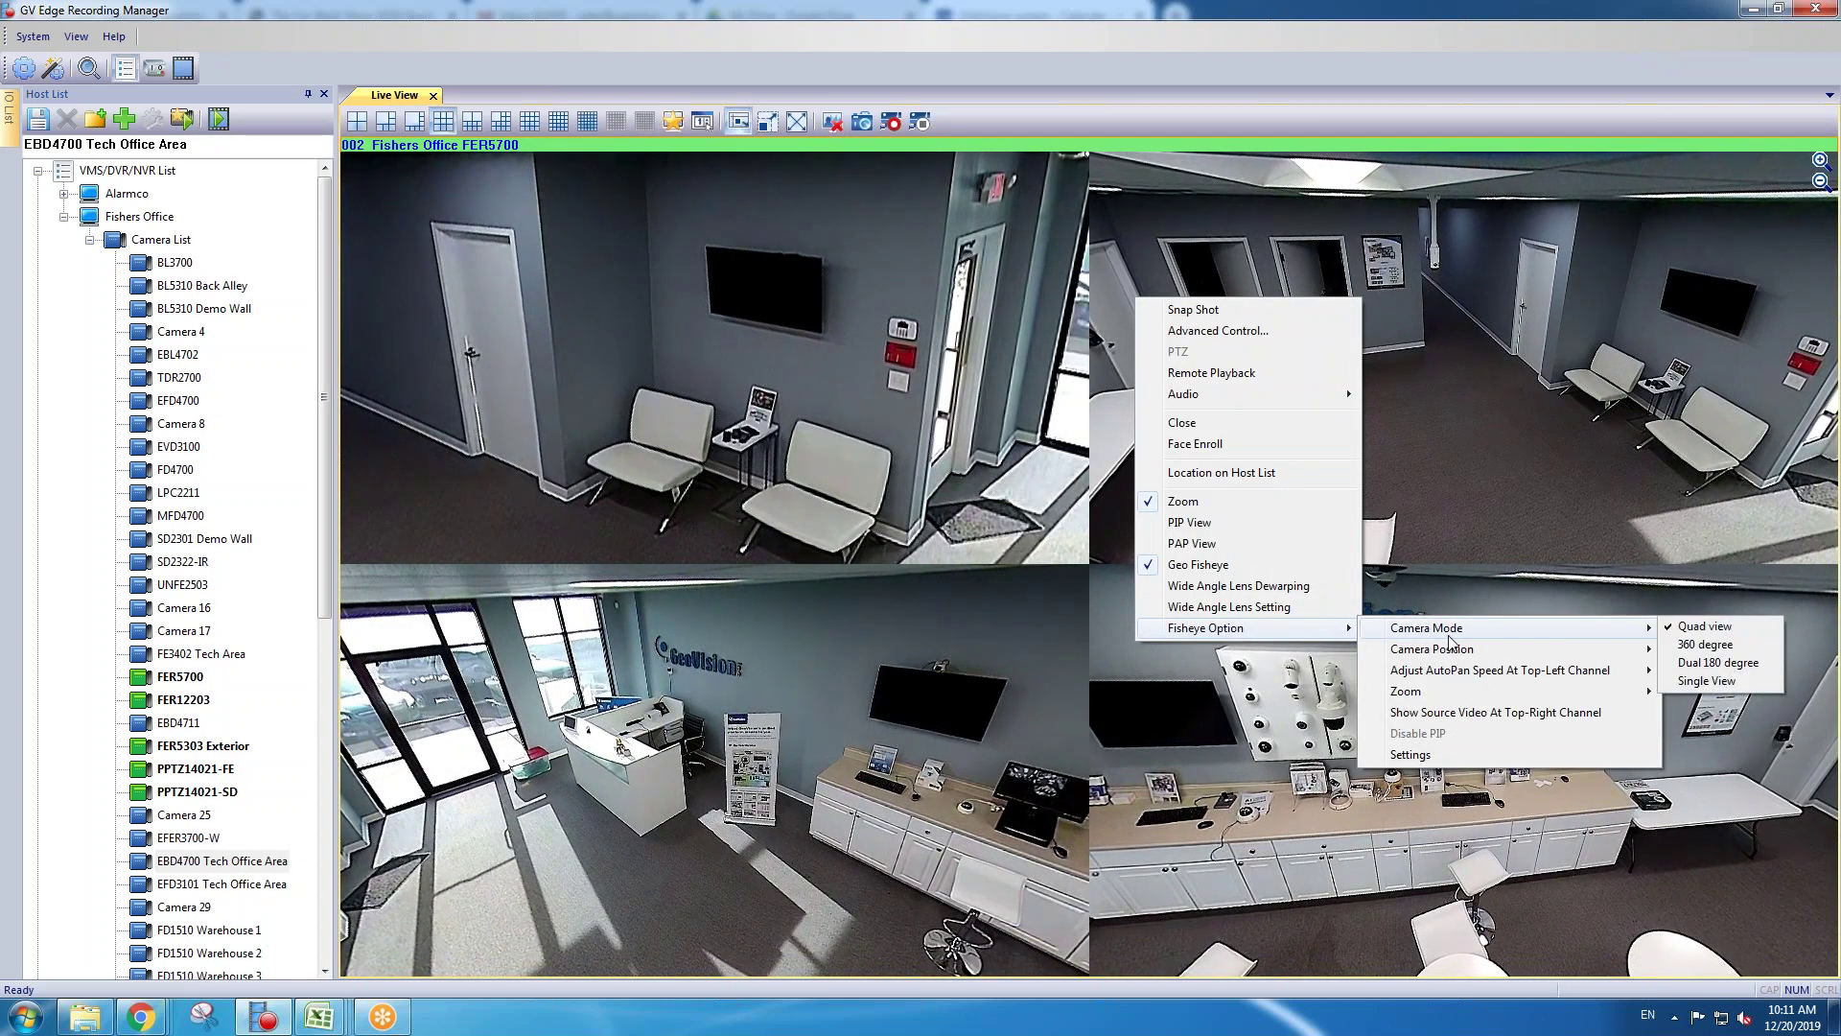
pyautogui.click(1734, 676)
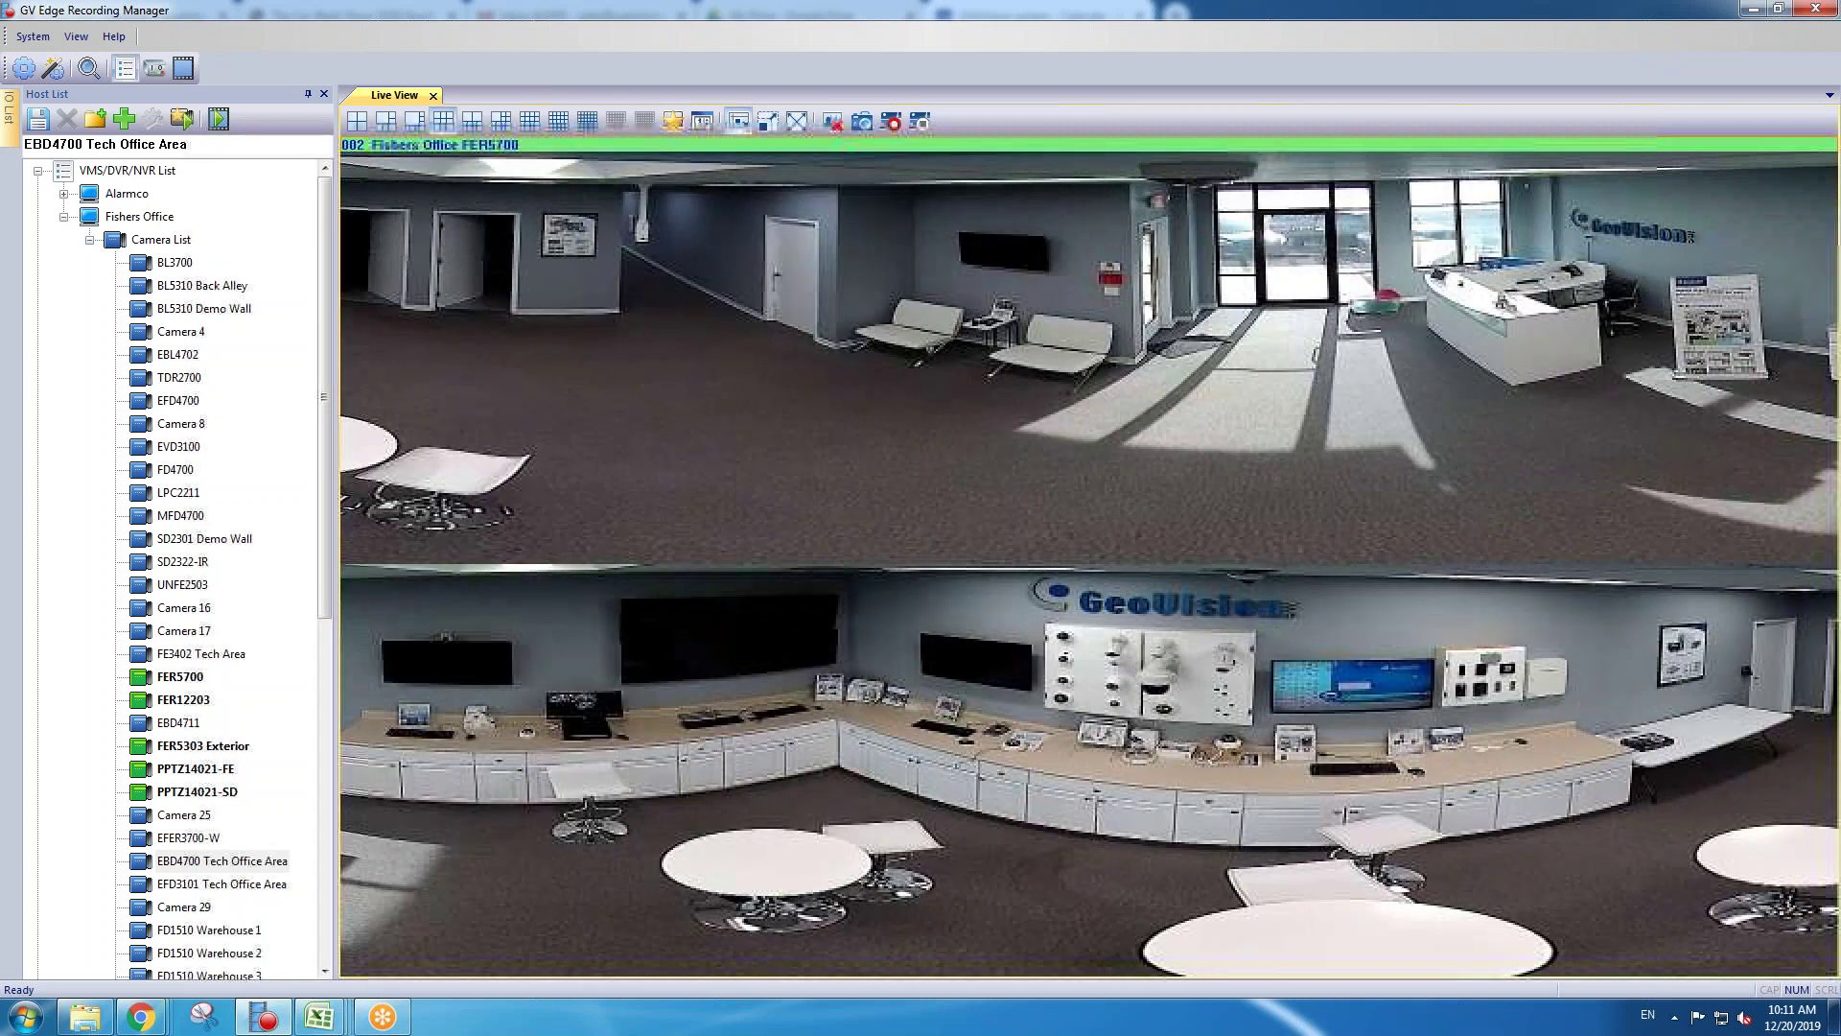
pyautogui.moveTo(1206, 383); pyautogui.dragTo(1034, 383)
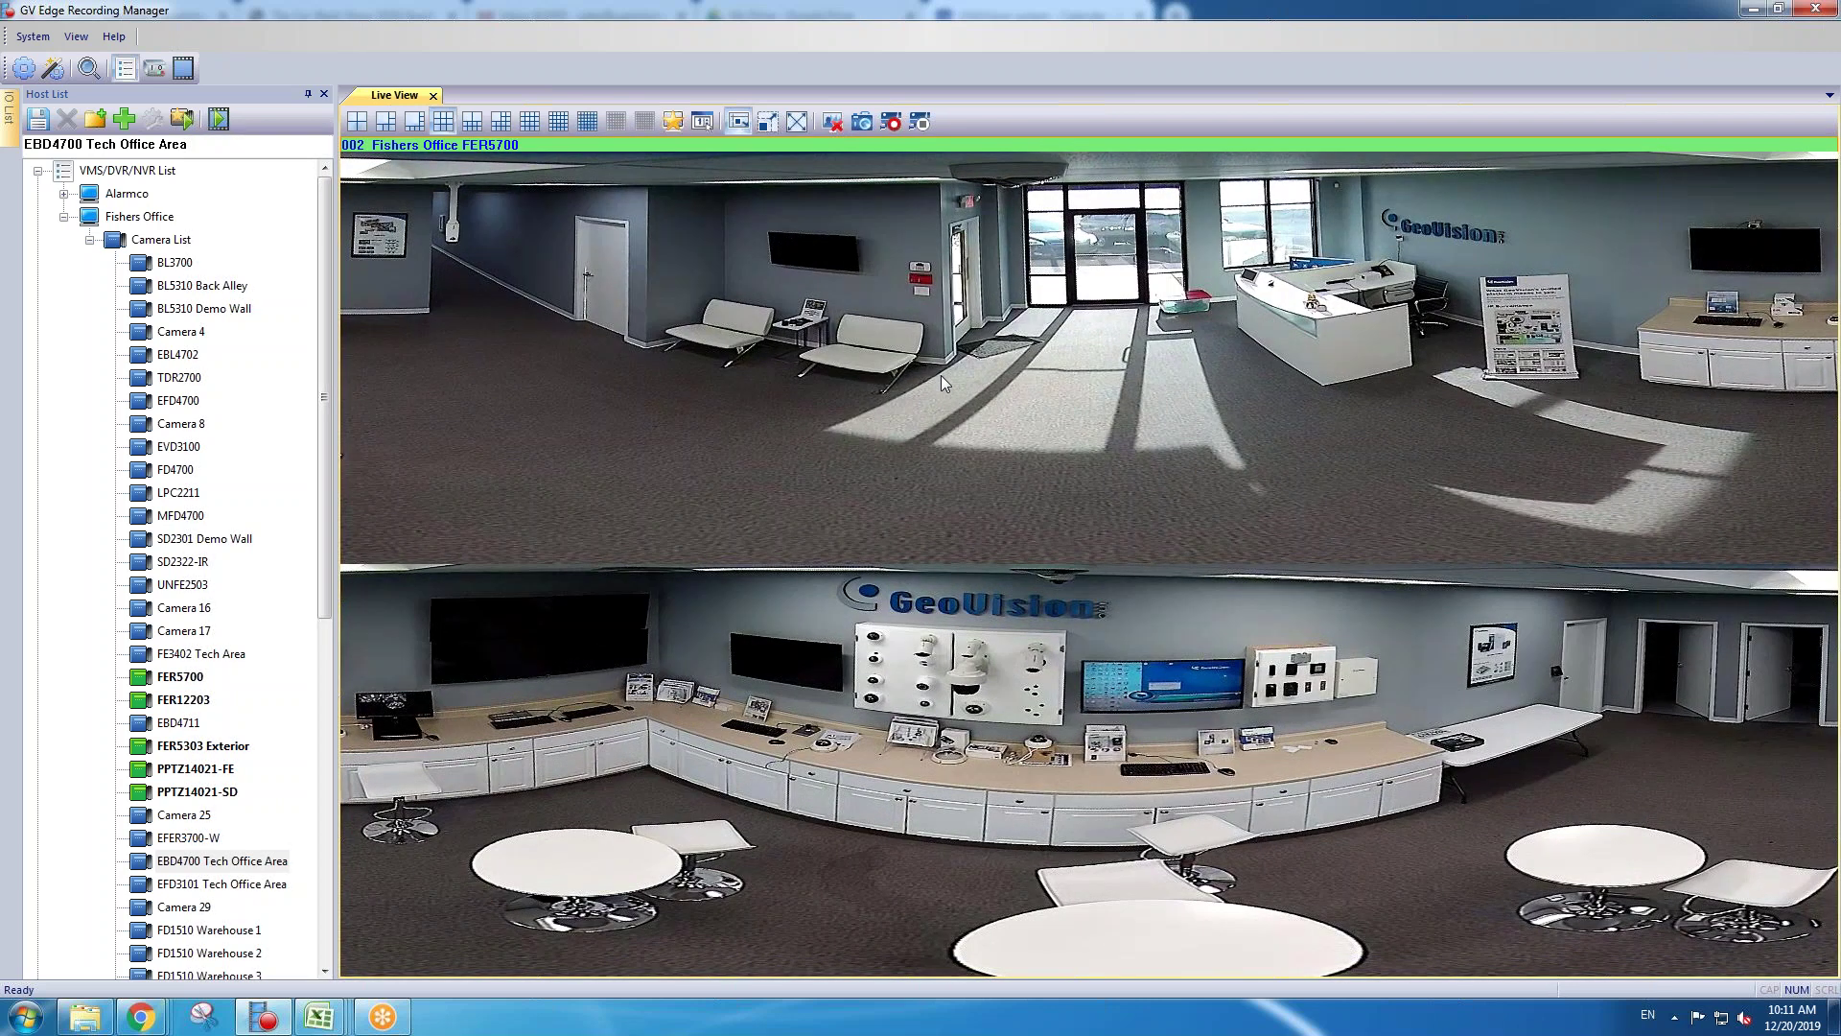
pyautogui.moveTo(941, 376); pyautogui.dragTo(431, 360)
# Step: Set the fisheye camera mode back to 360 degree, then uncheck Geo Fisheye
pyautogui.rightClick(851, 320)
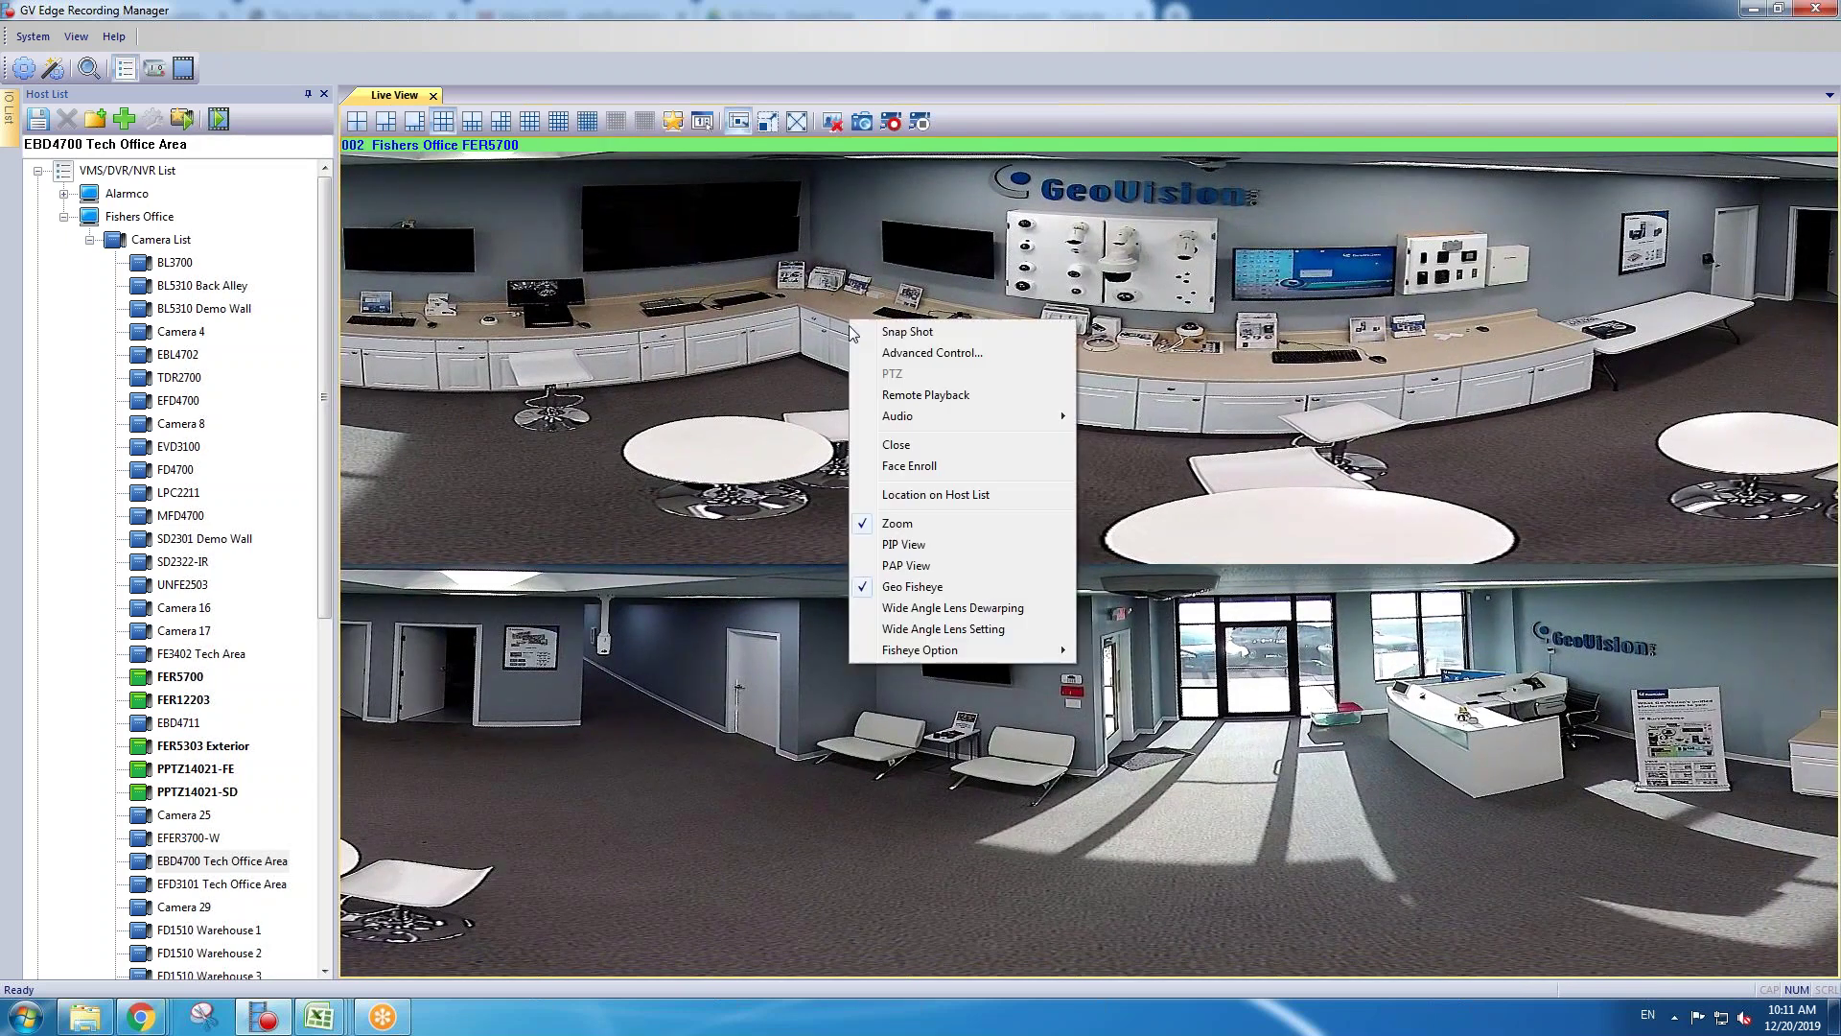
pyautogui.moveTo(941, 652)
pyautogui.moveTo(1276, 658)
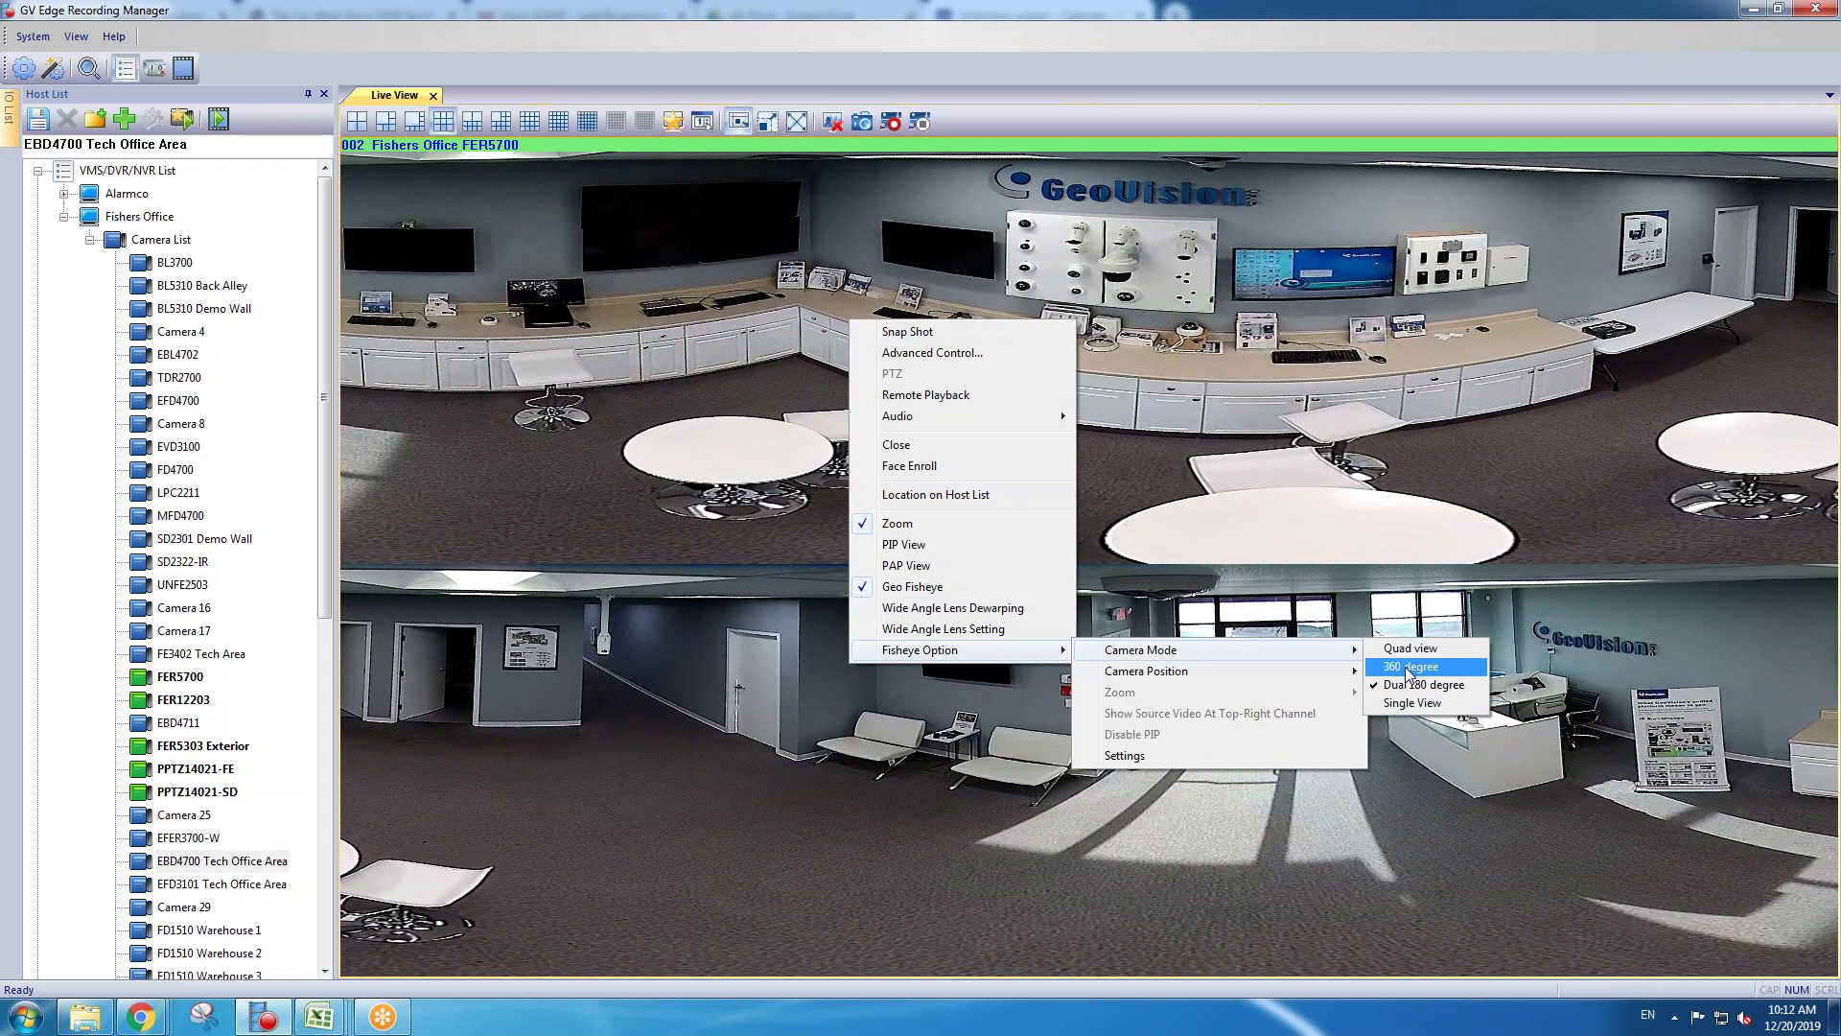
pyautogui.click(1406, 666)
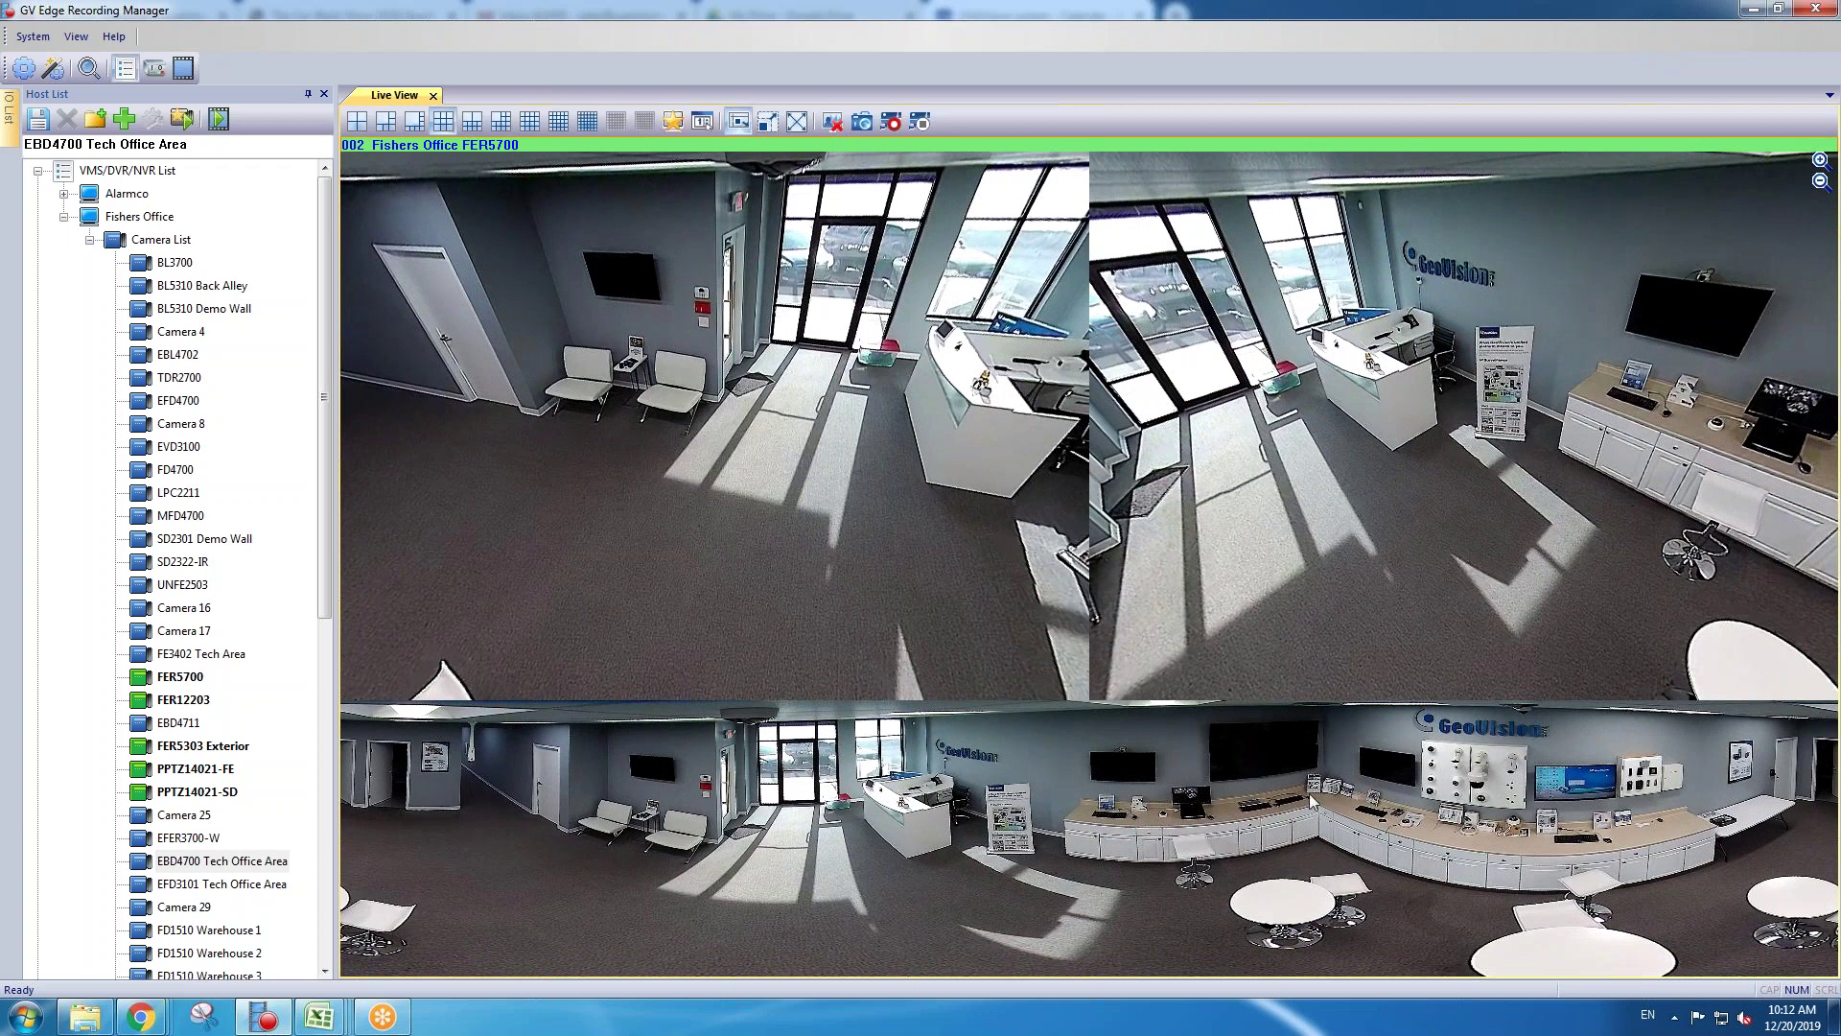
pyautogui.rightClick(848, 338)
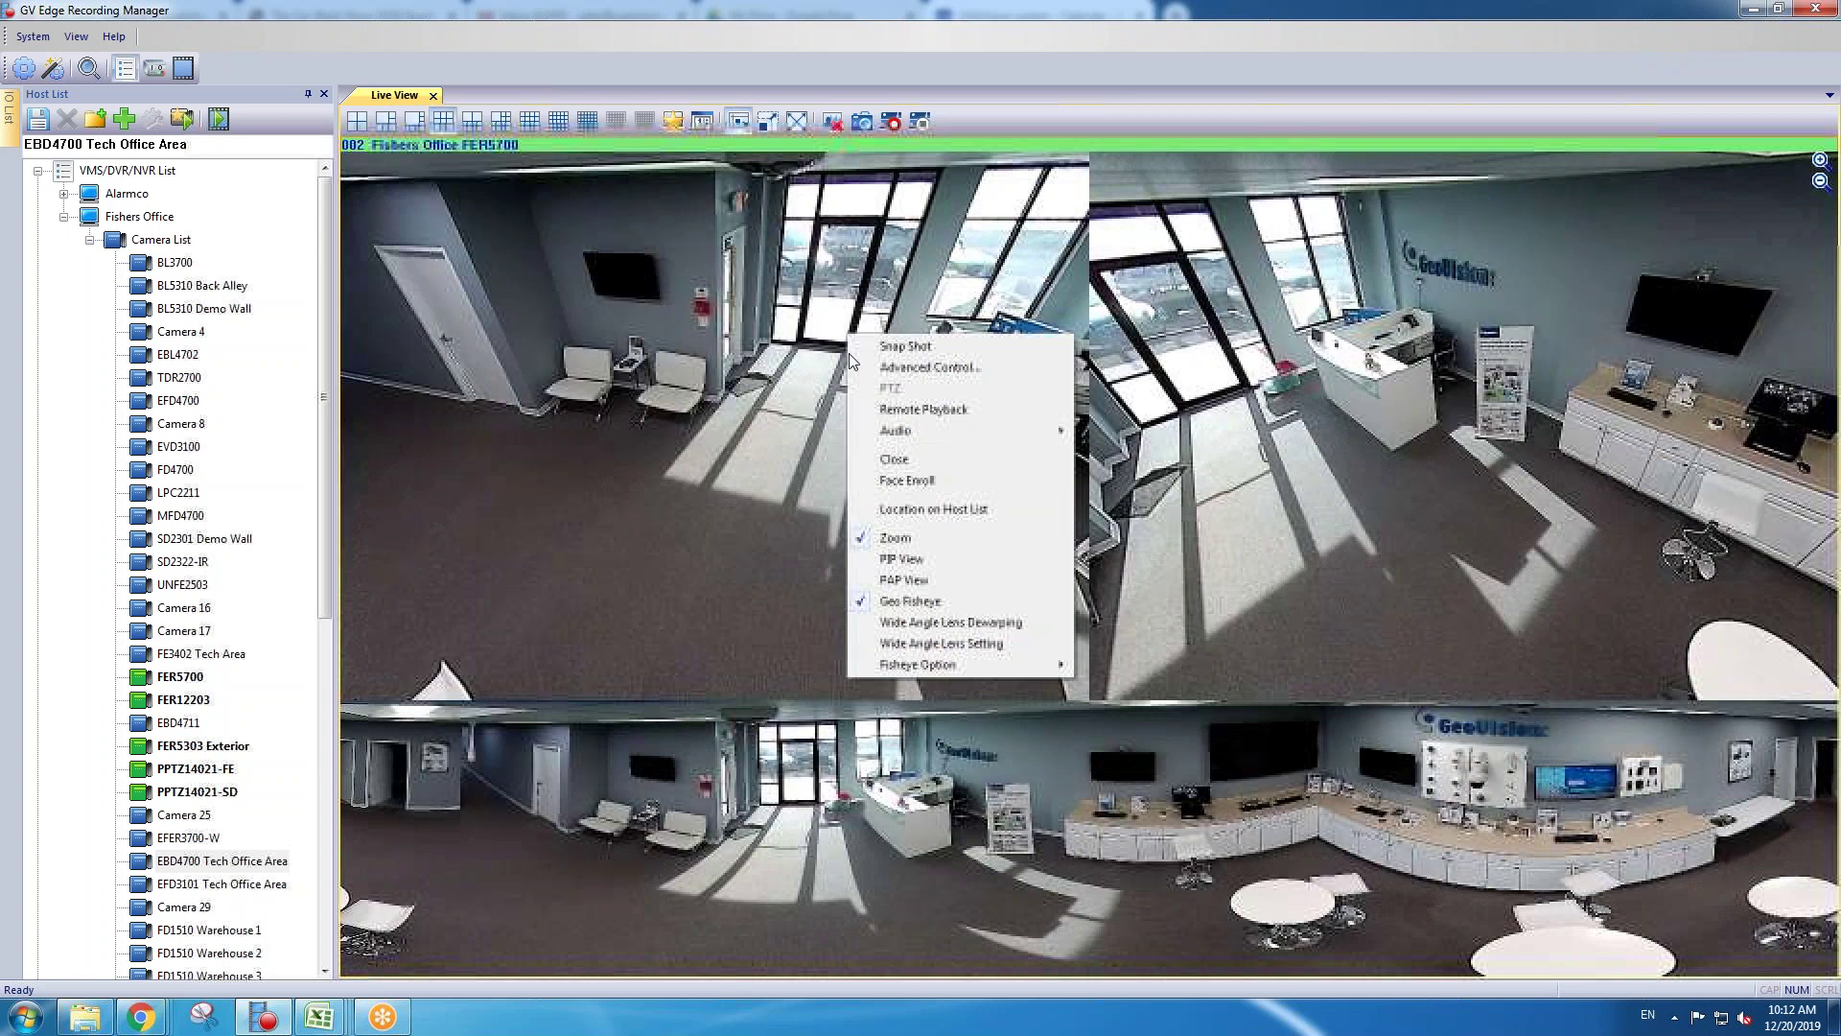
pyautogui.click(915, 601)
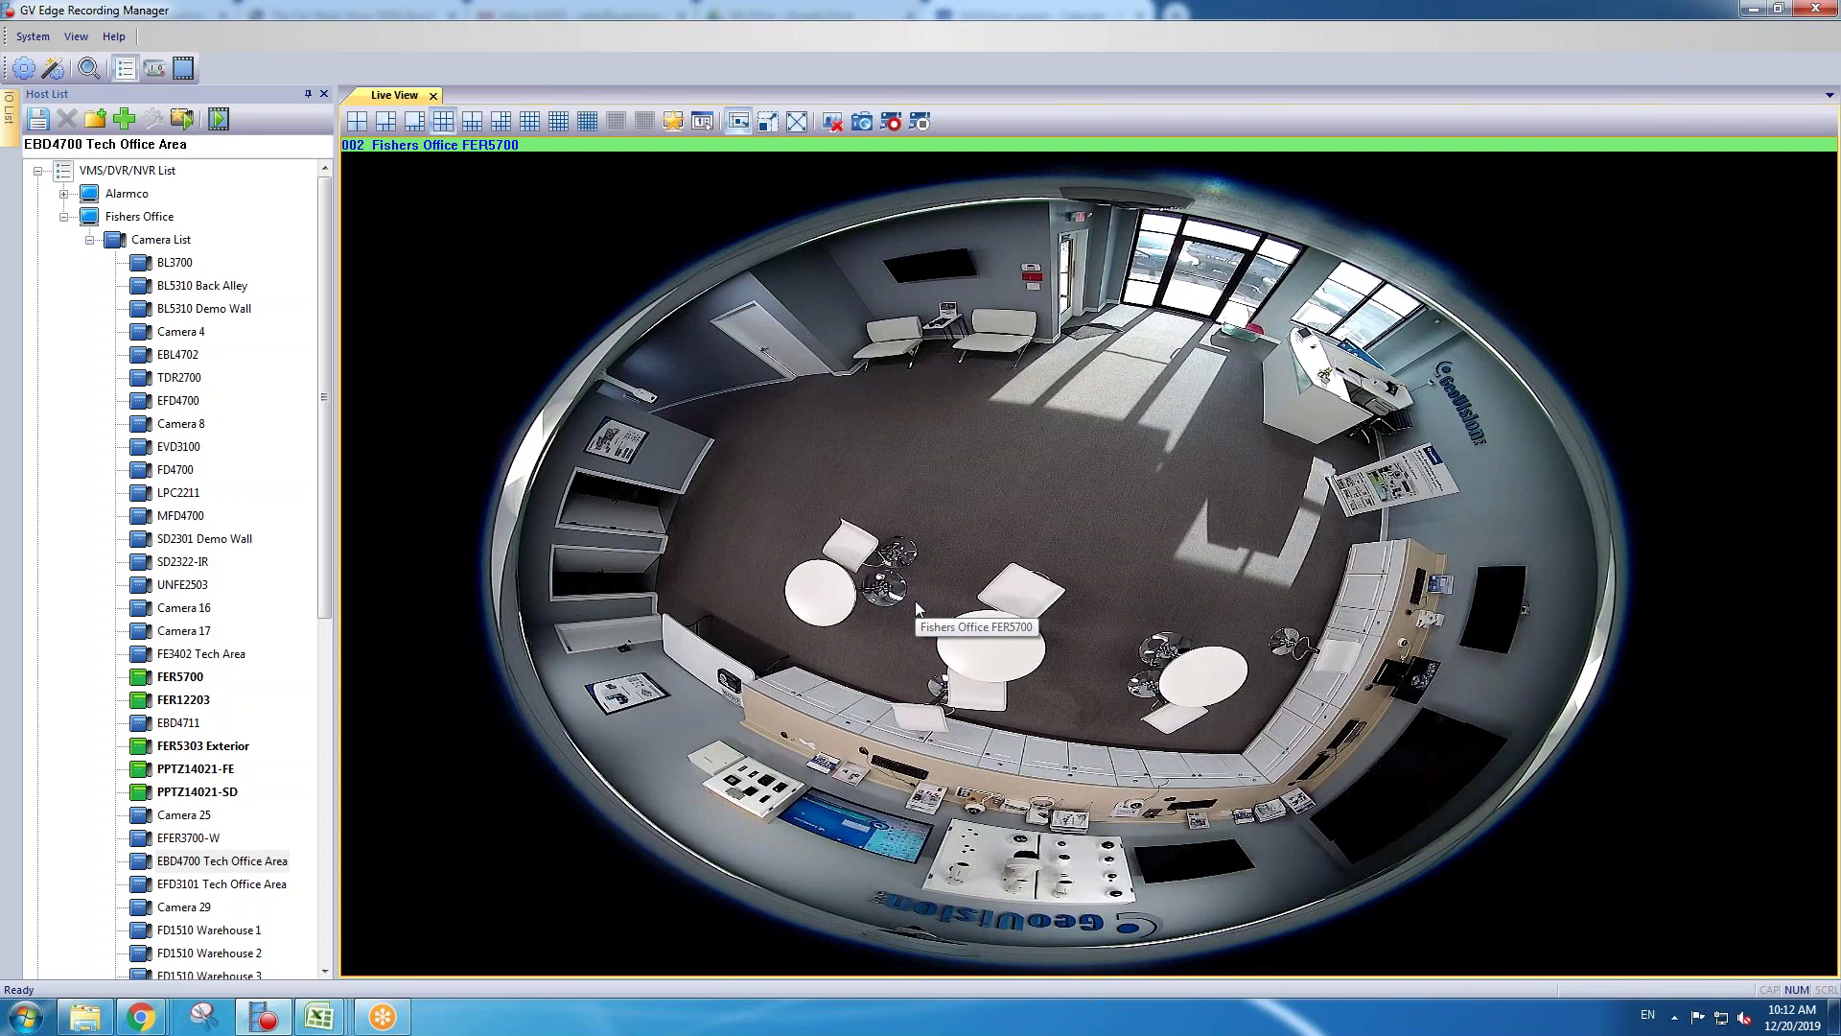
# Step: Open Remote Playback for FER5700, show December 02 events, and select the 10:02:34 event
pyautogui.rightClick(1000, 441)
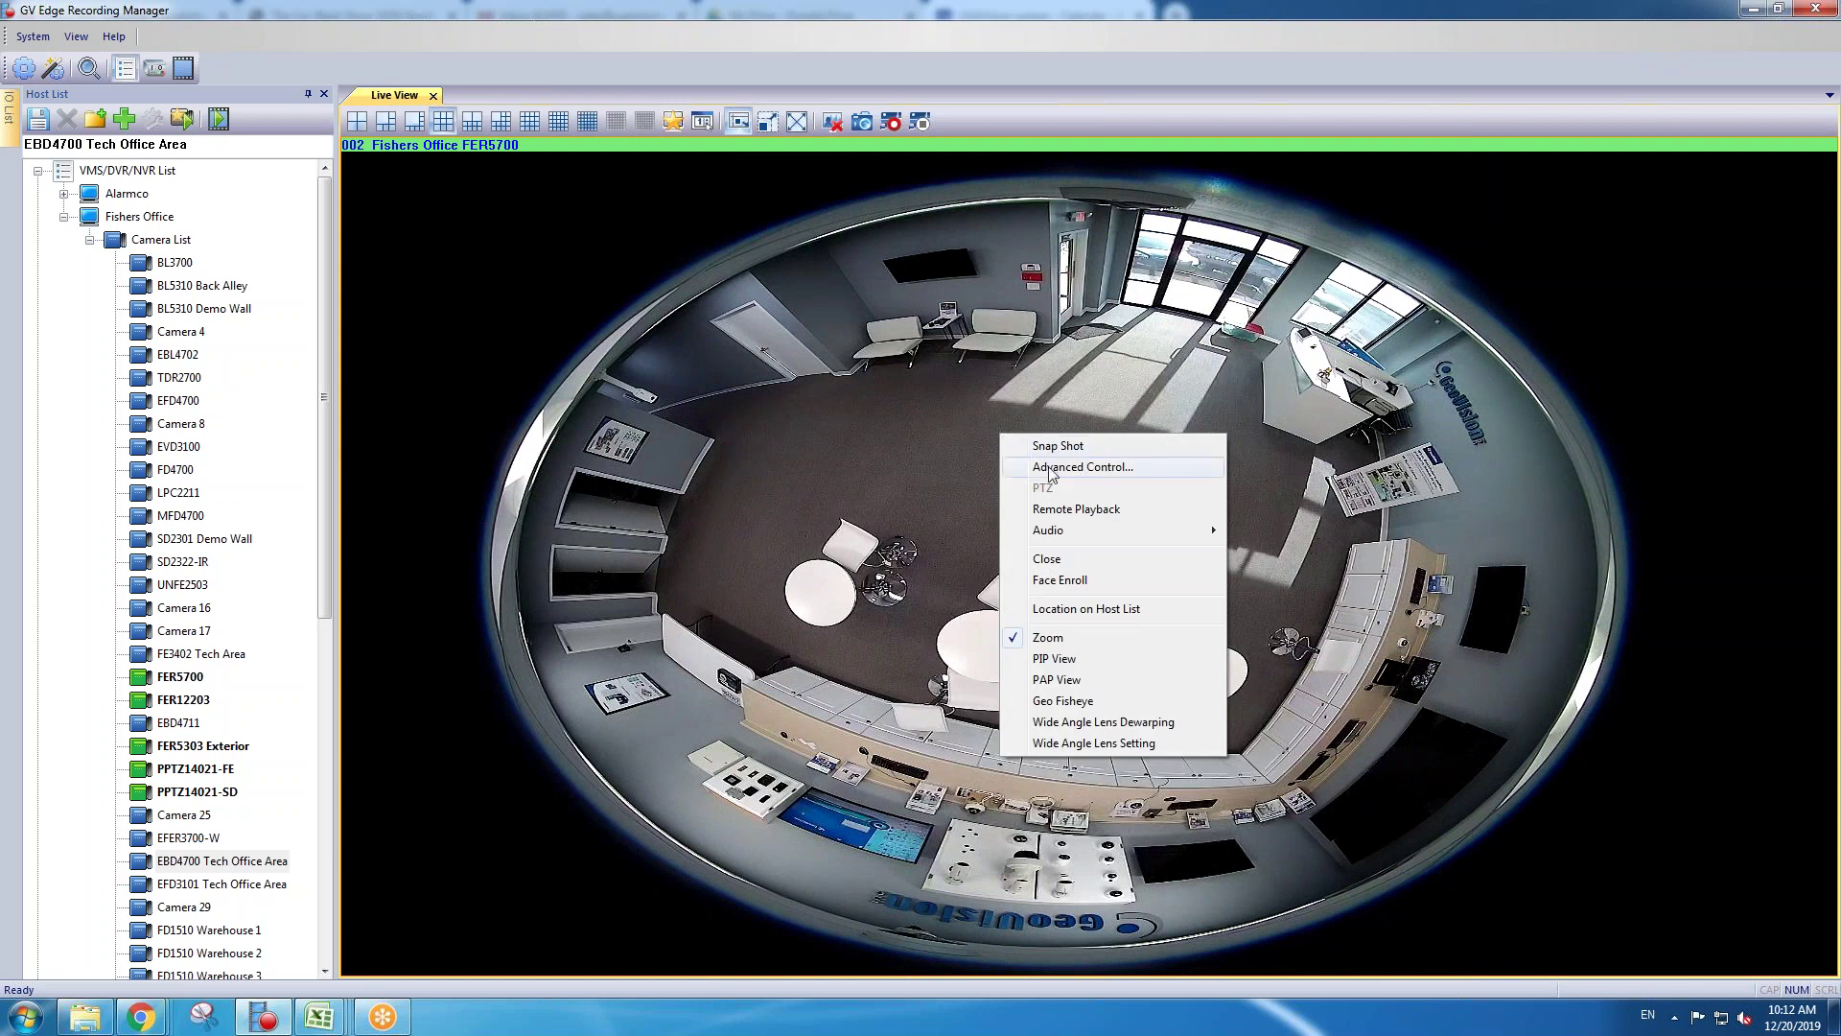
pyautogui.click(1073, 509)
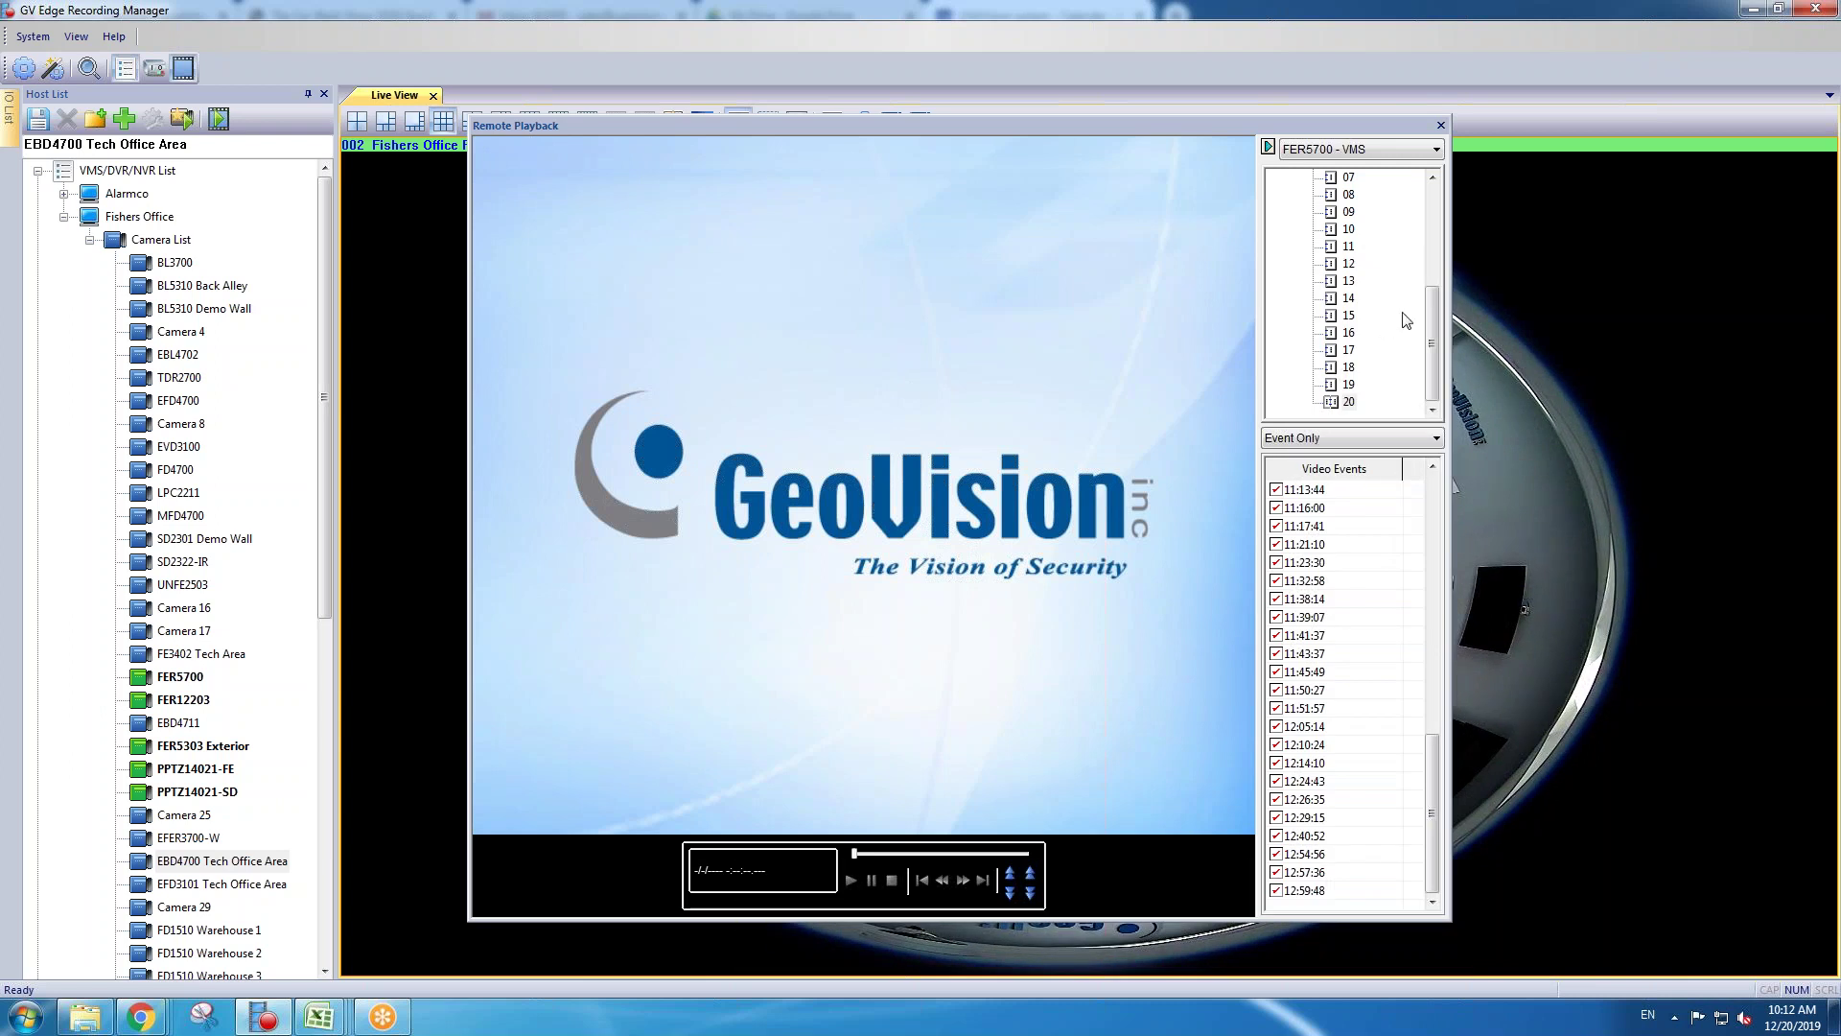
pyautogui.moveTo(1431, 379); pyautogui.dragTo(1450, 199)
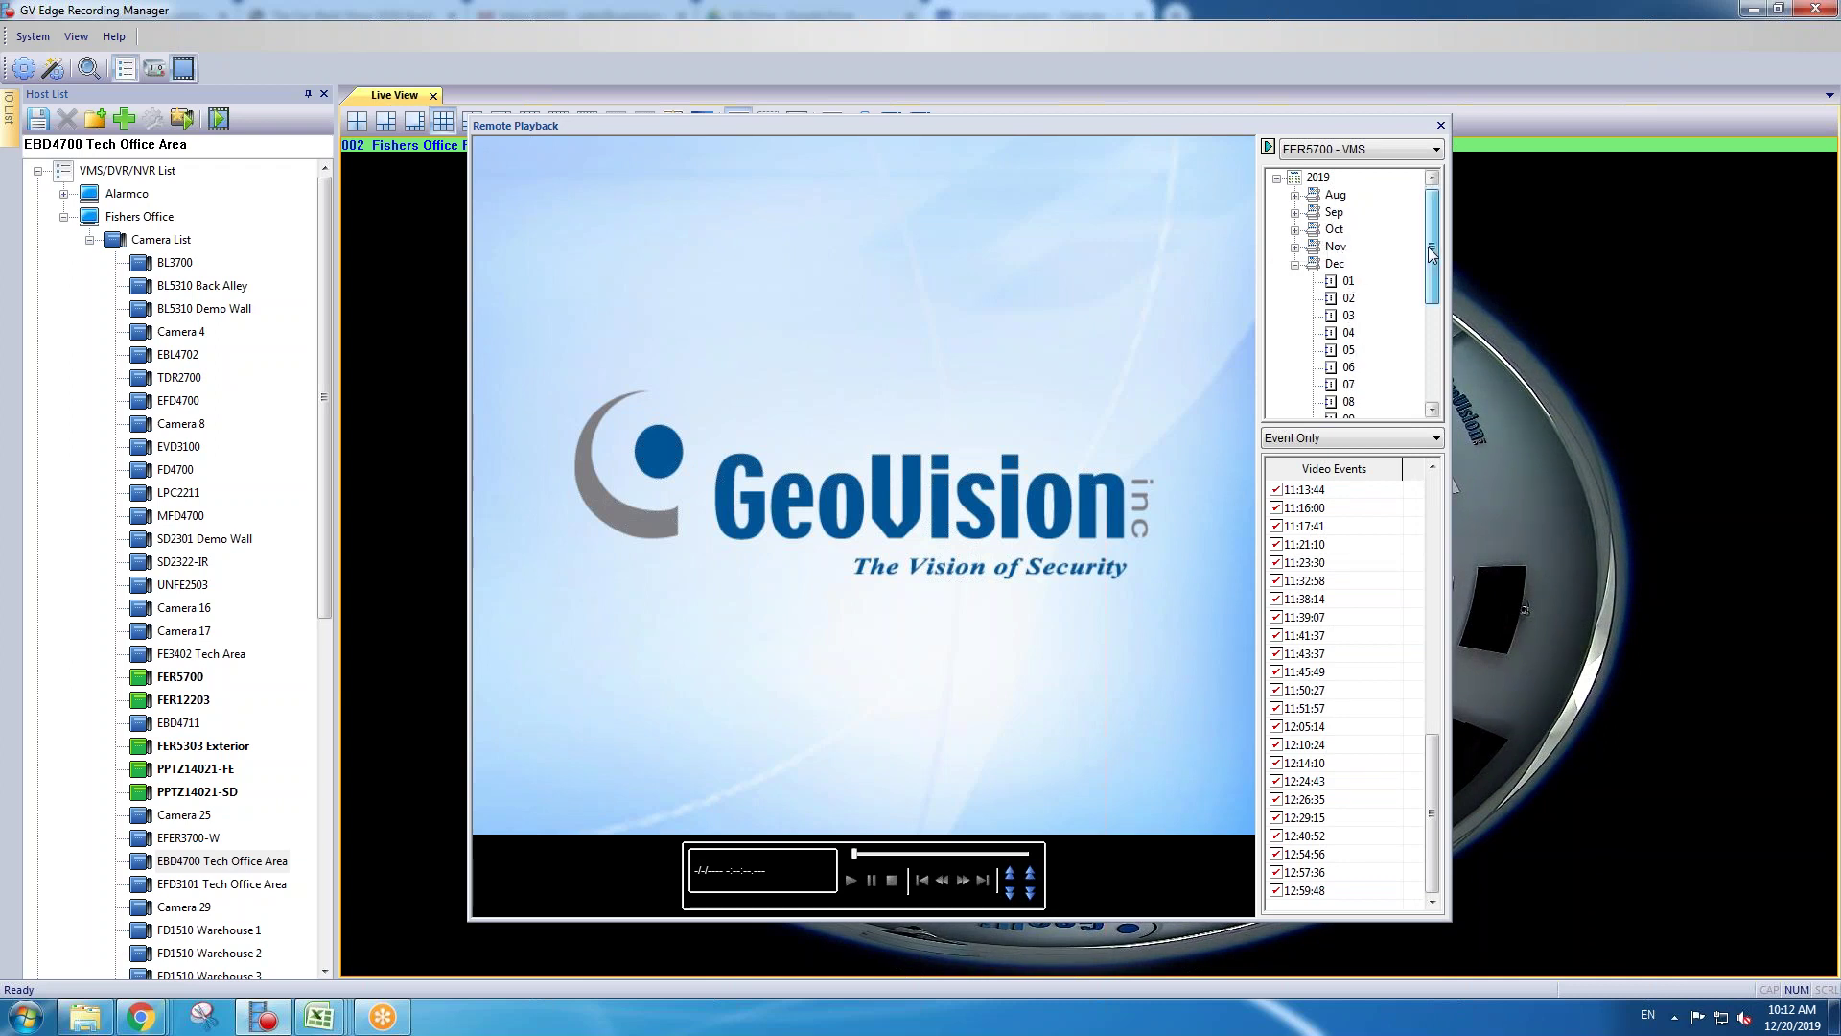
pyautogui.moveTo(1427, 241); pyautogui.dragTo(1429, 250)
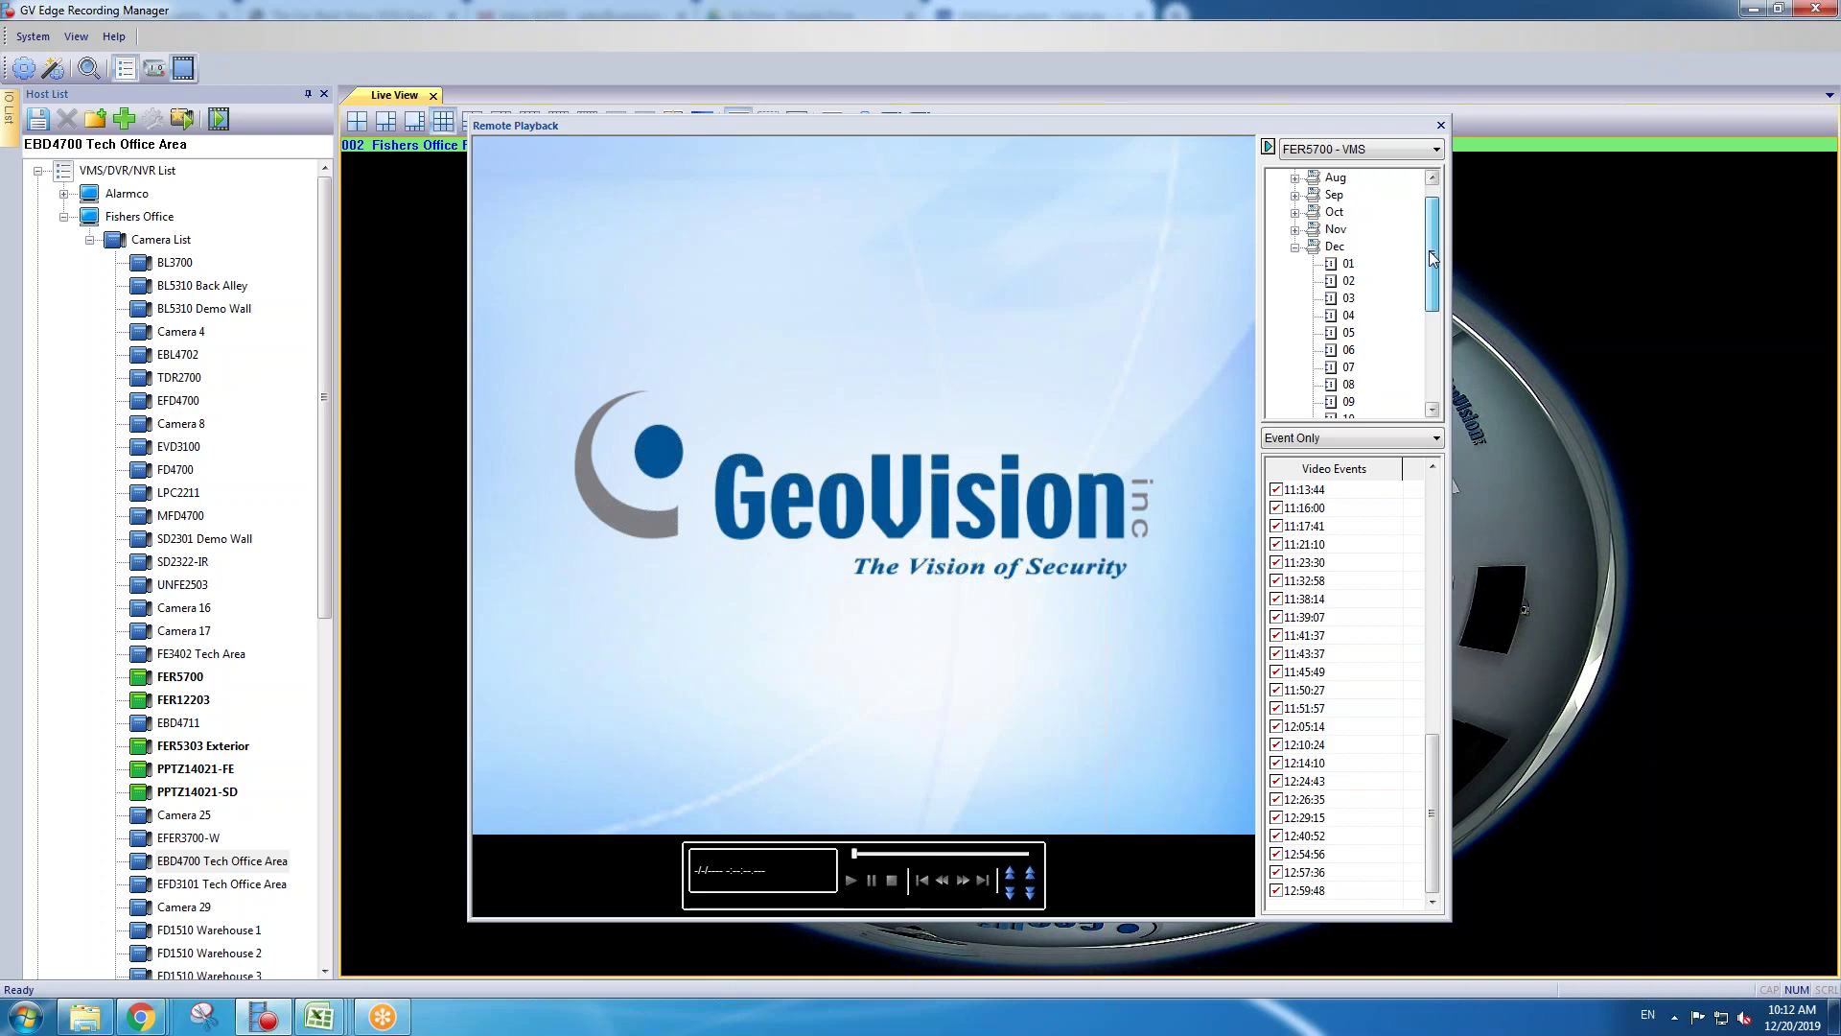
pyautogui.click(1350, 281)
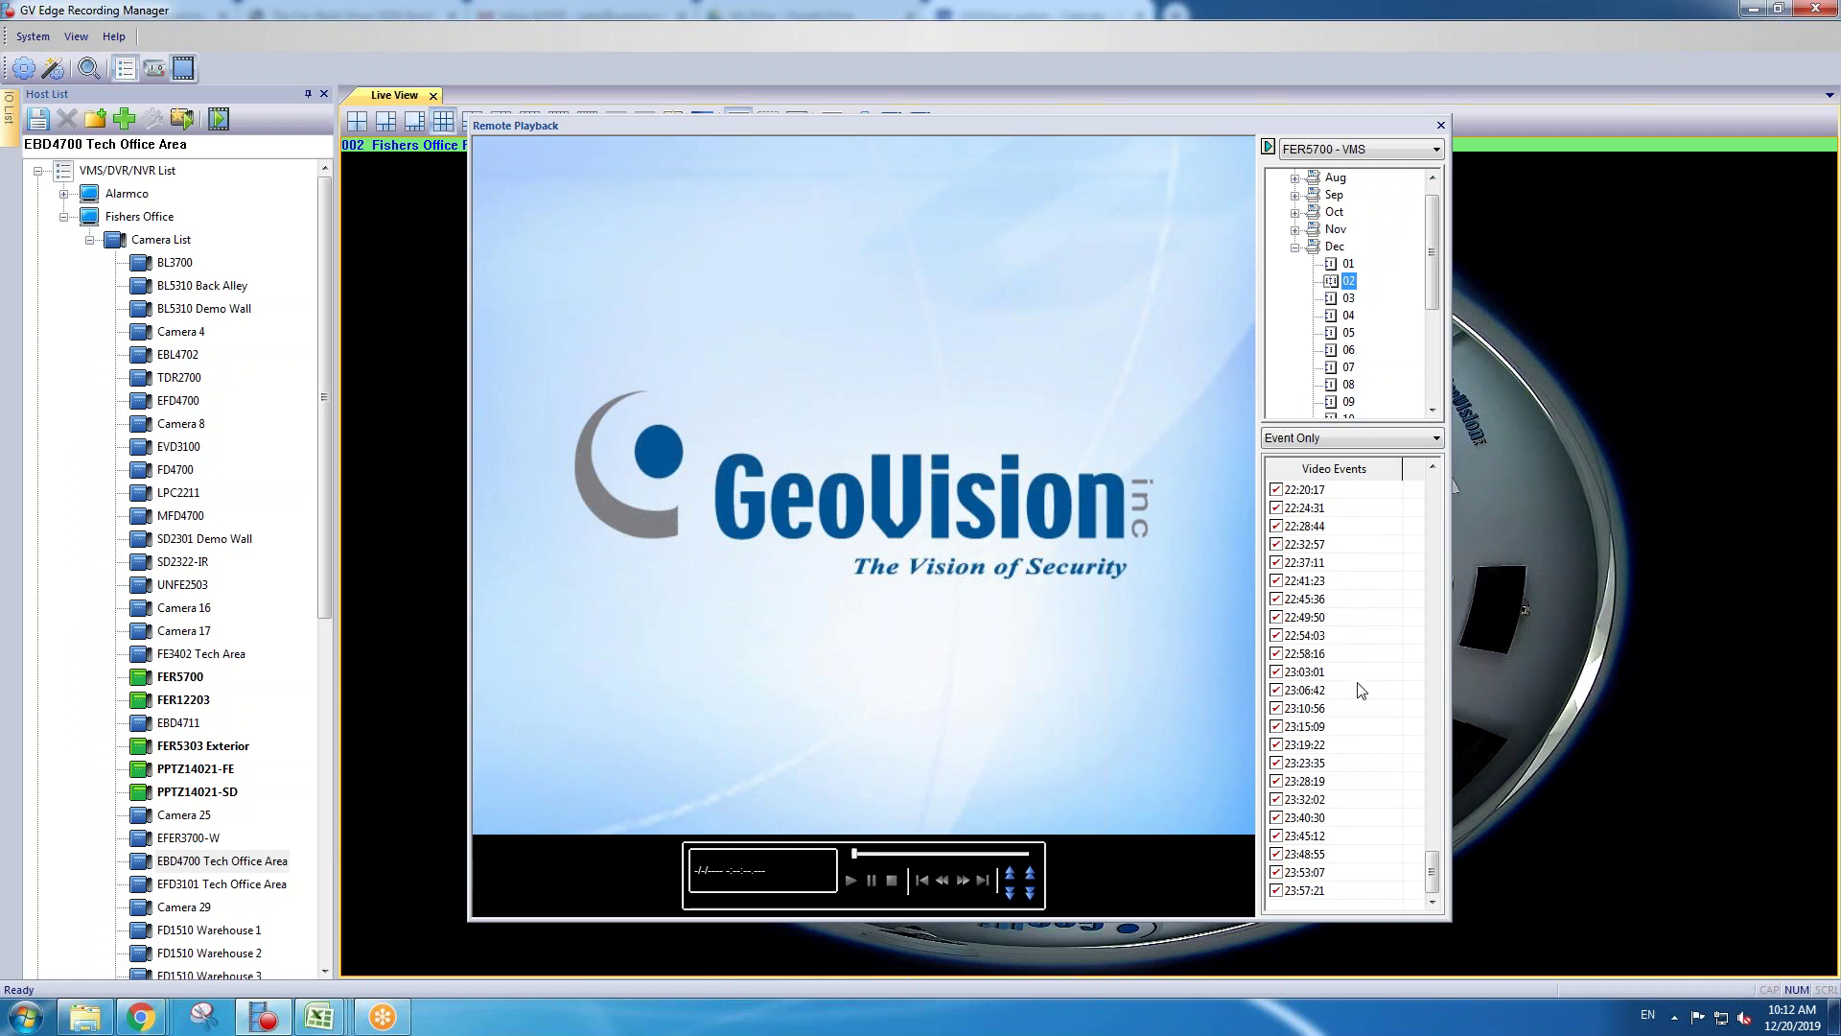
pyautogui.moveTo(1438, 871); pyautogui.dragTo(1453, 523)
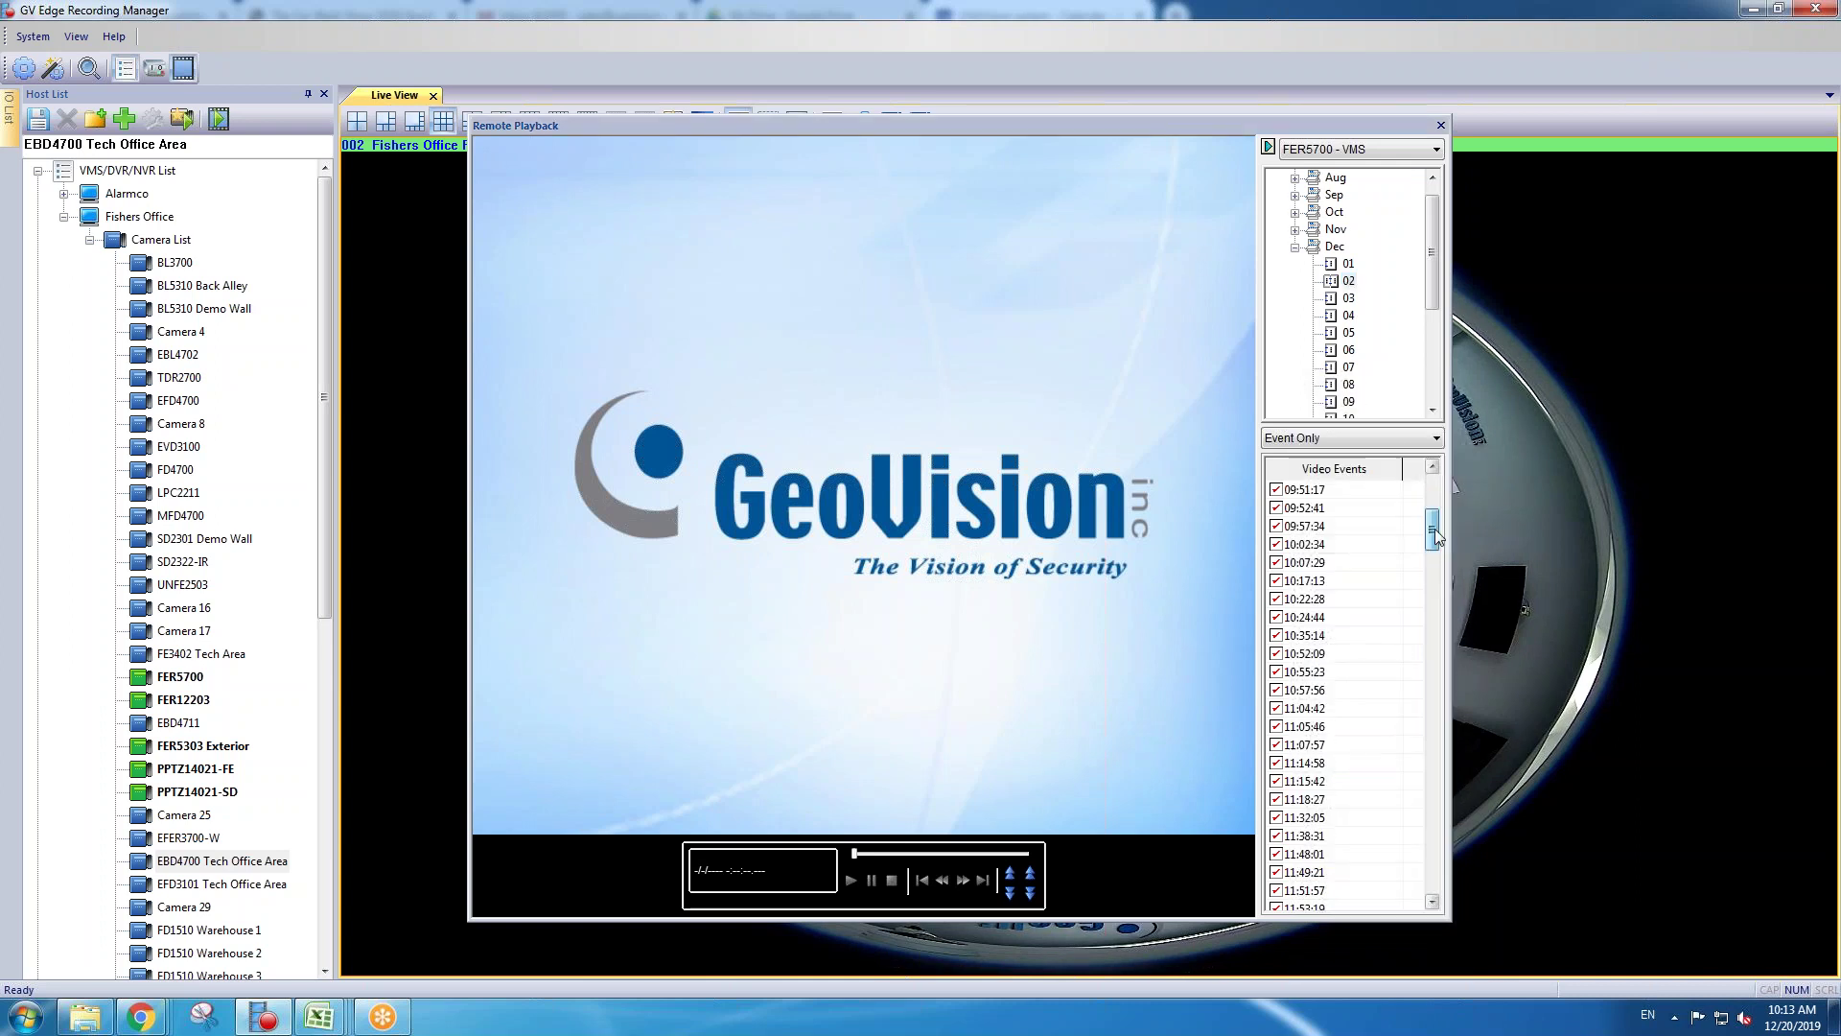
pyautogui.click(1328, 544)
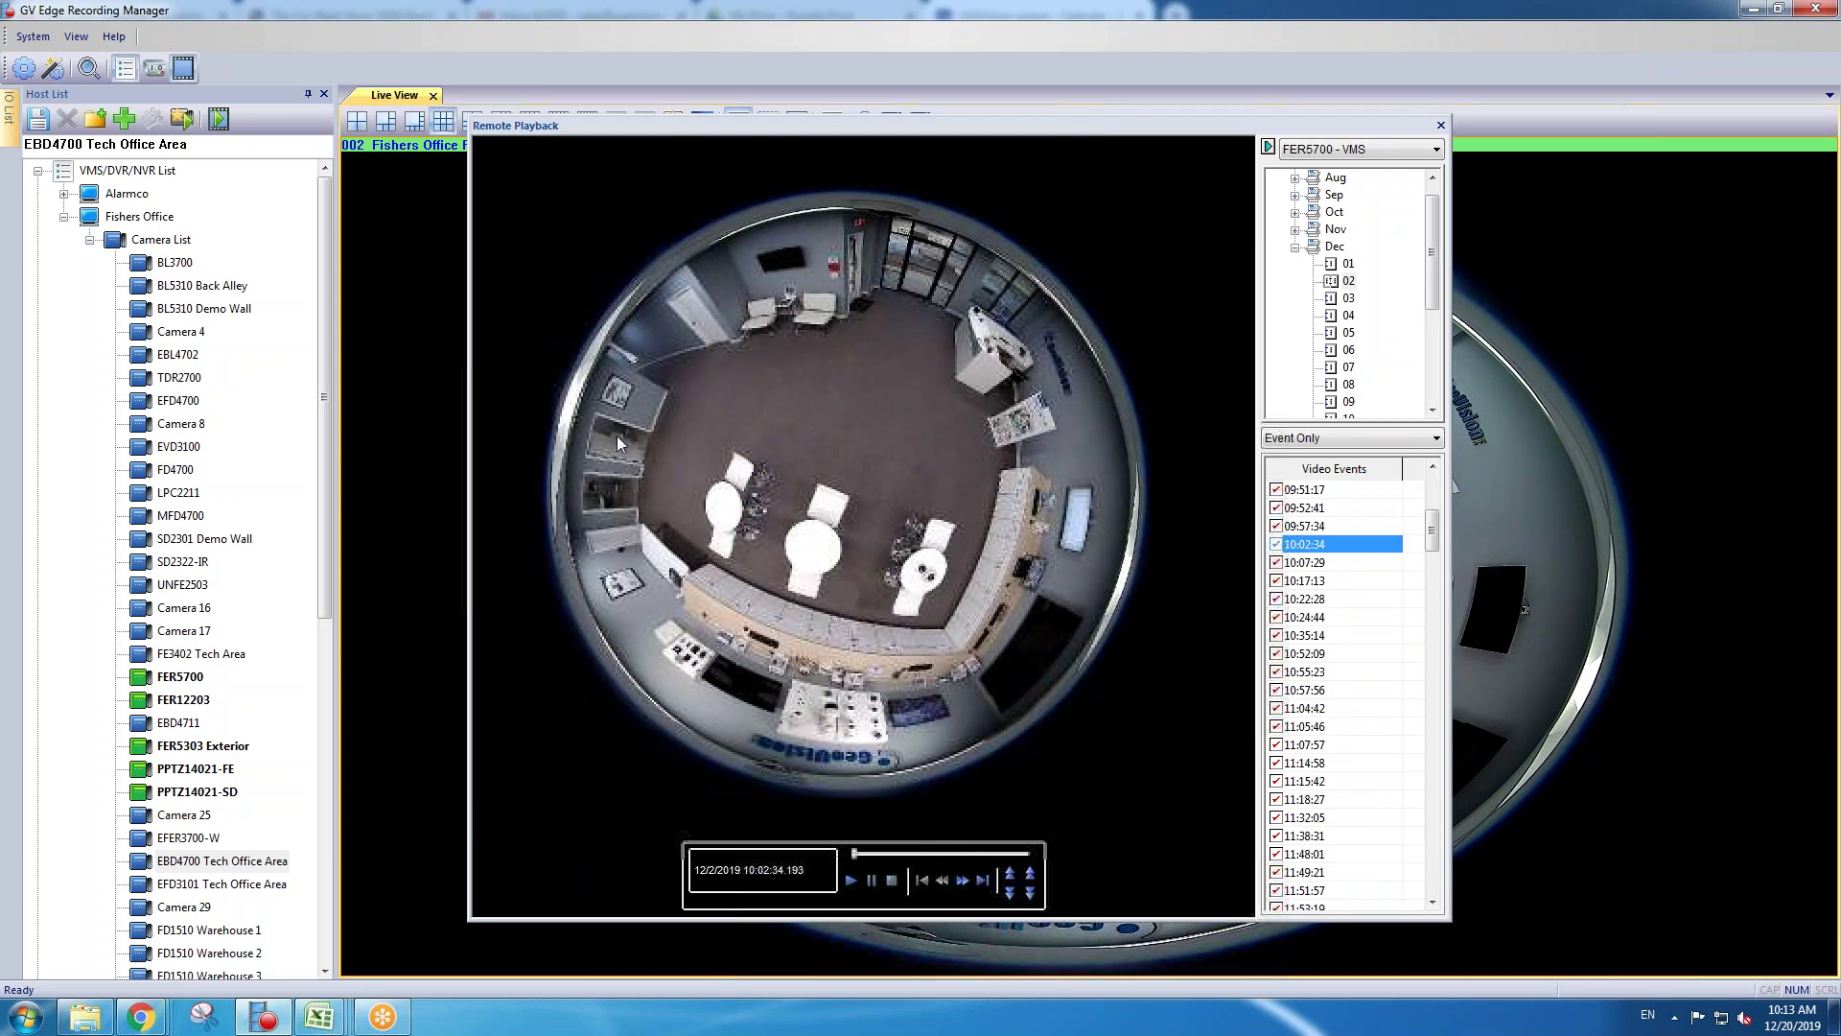
# Step: Play the 10:02:34 recording, then load the 10:07:29 event from 12/2/2019
pyautogui.click(851, 879)
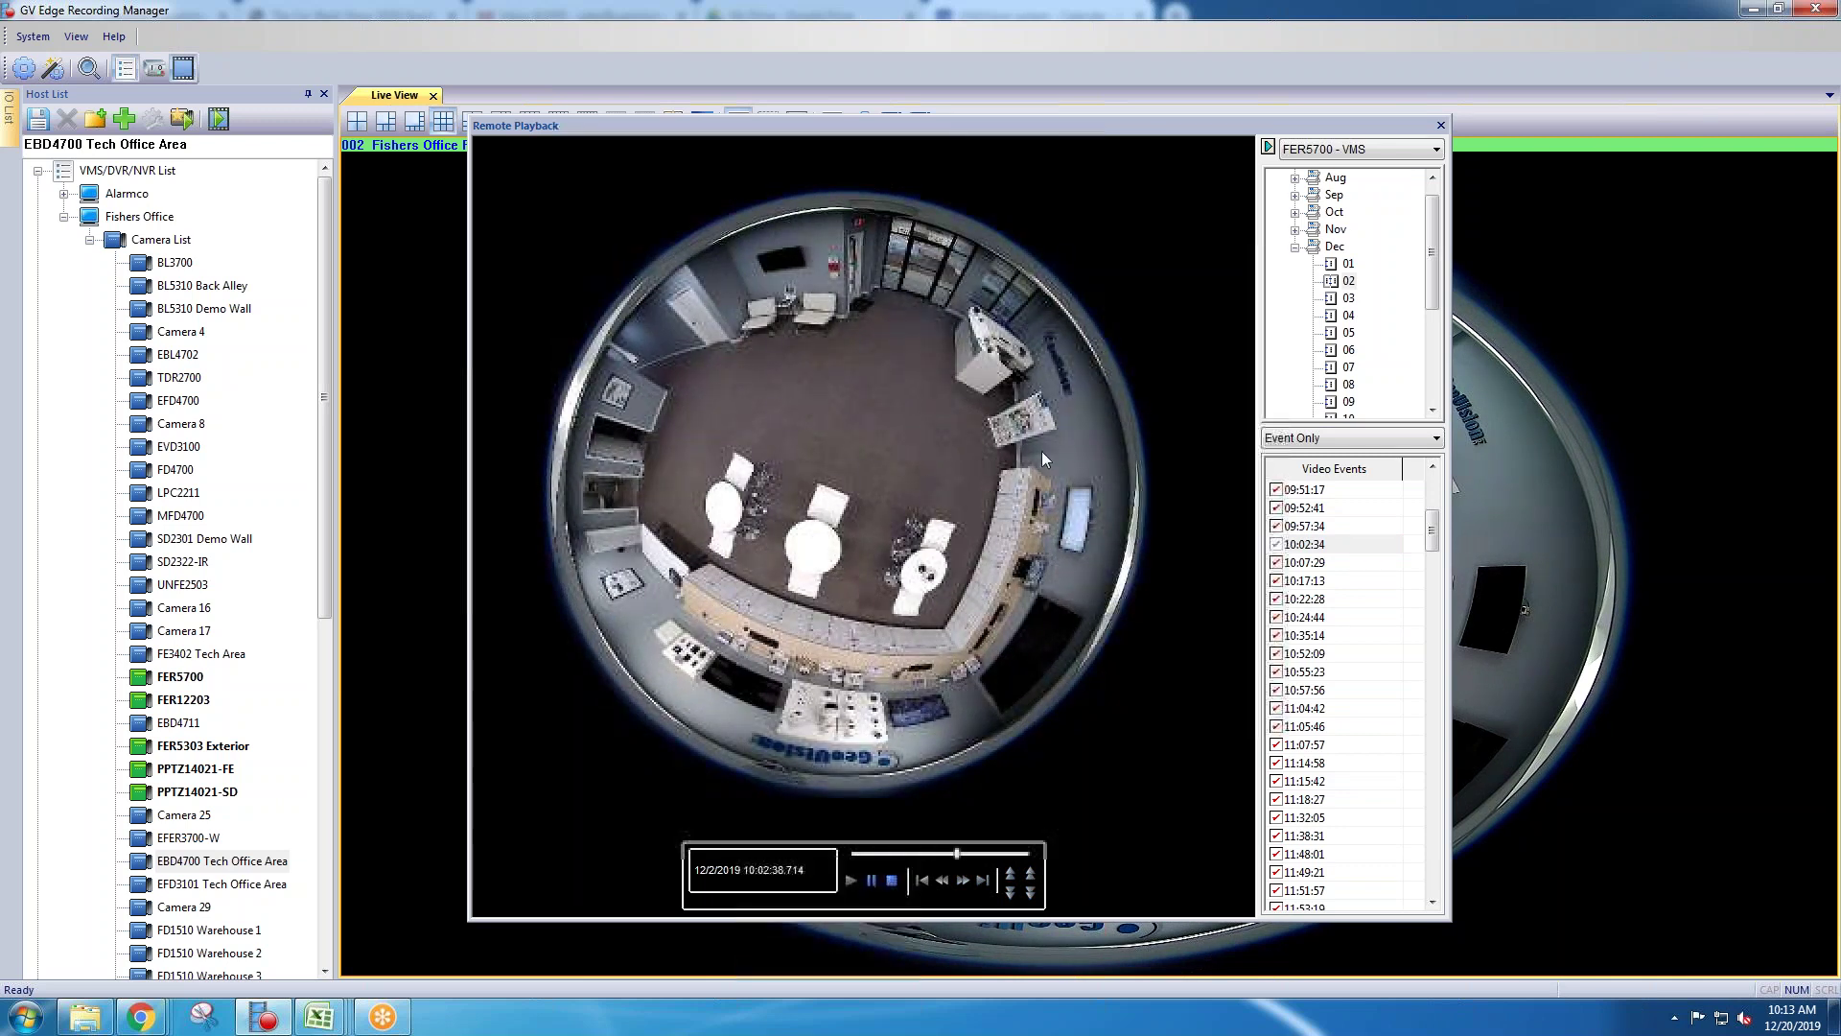
pyautogui.doubleClick(1310, 566)
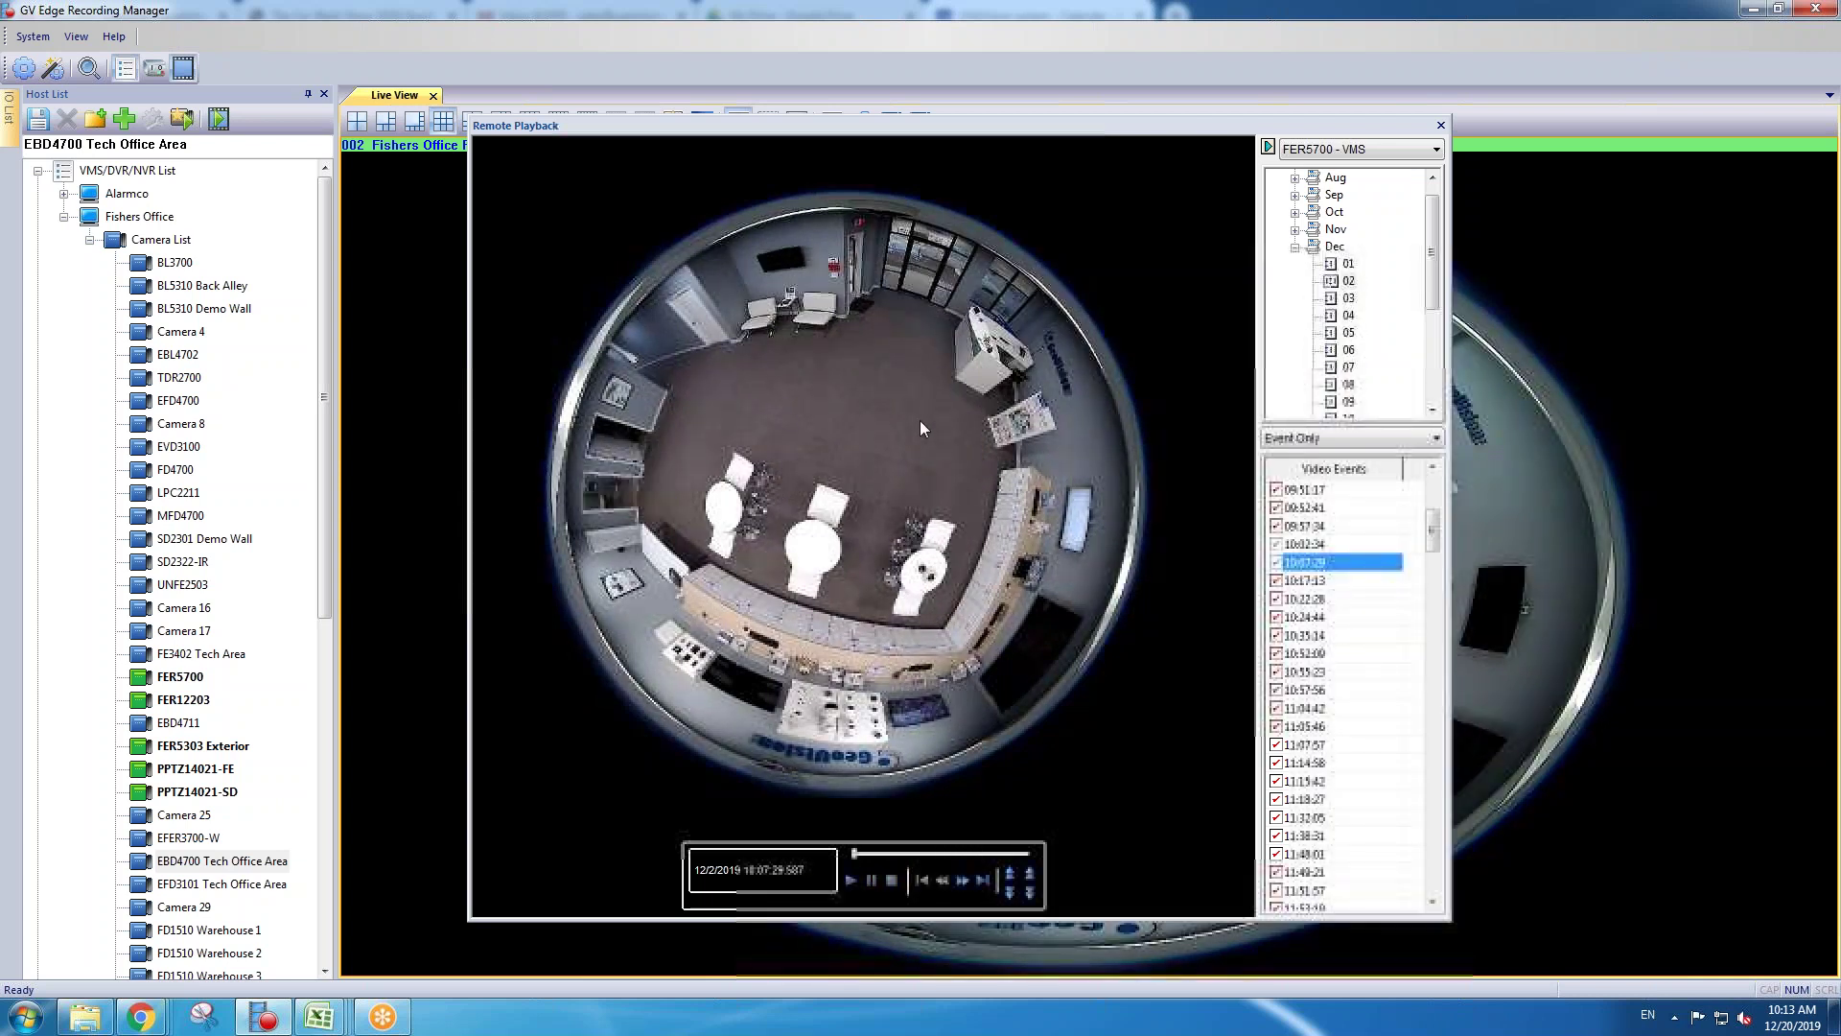
pyautogui.rightClick(792, 400)
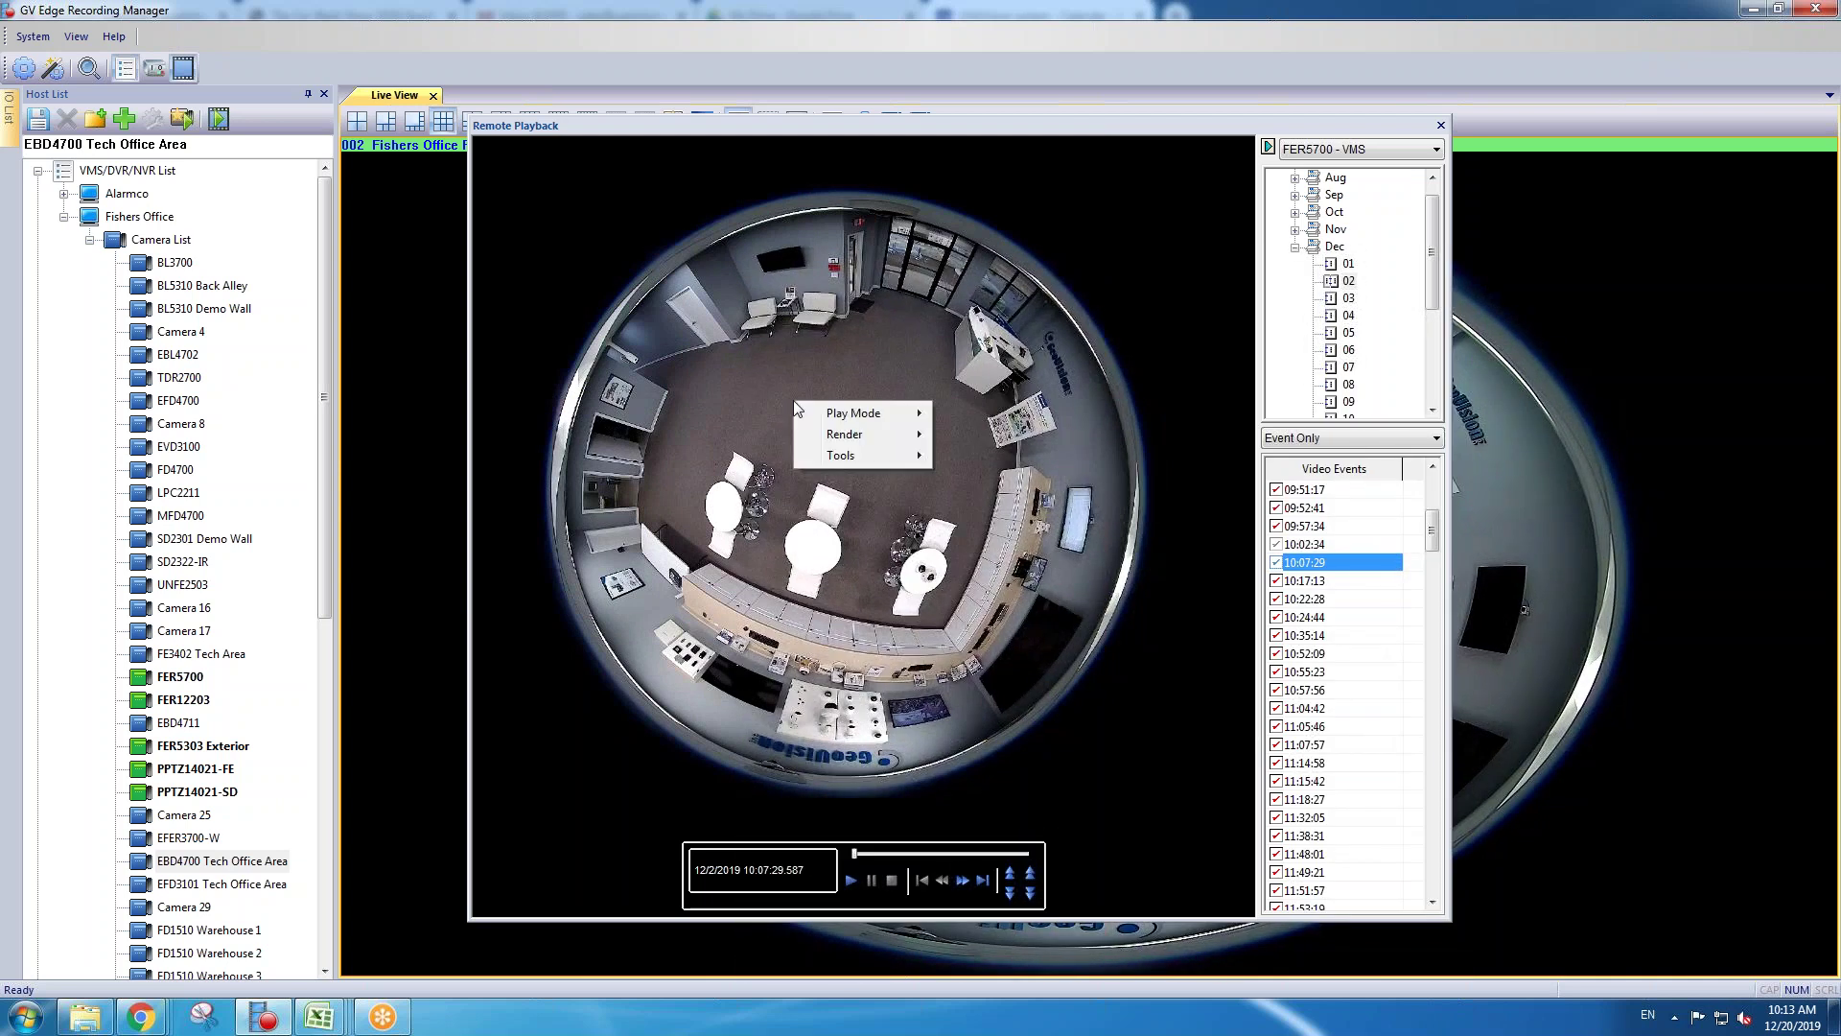
# Step: Start an AVI export of the 10:07:29 recording and move its end time back to 10:07:33
pyautogui.moveTo(859, 460)
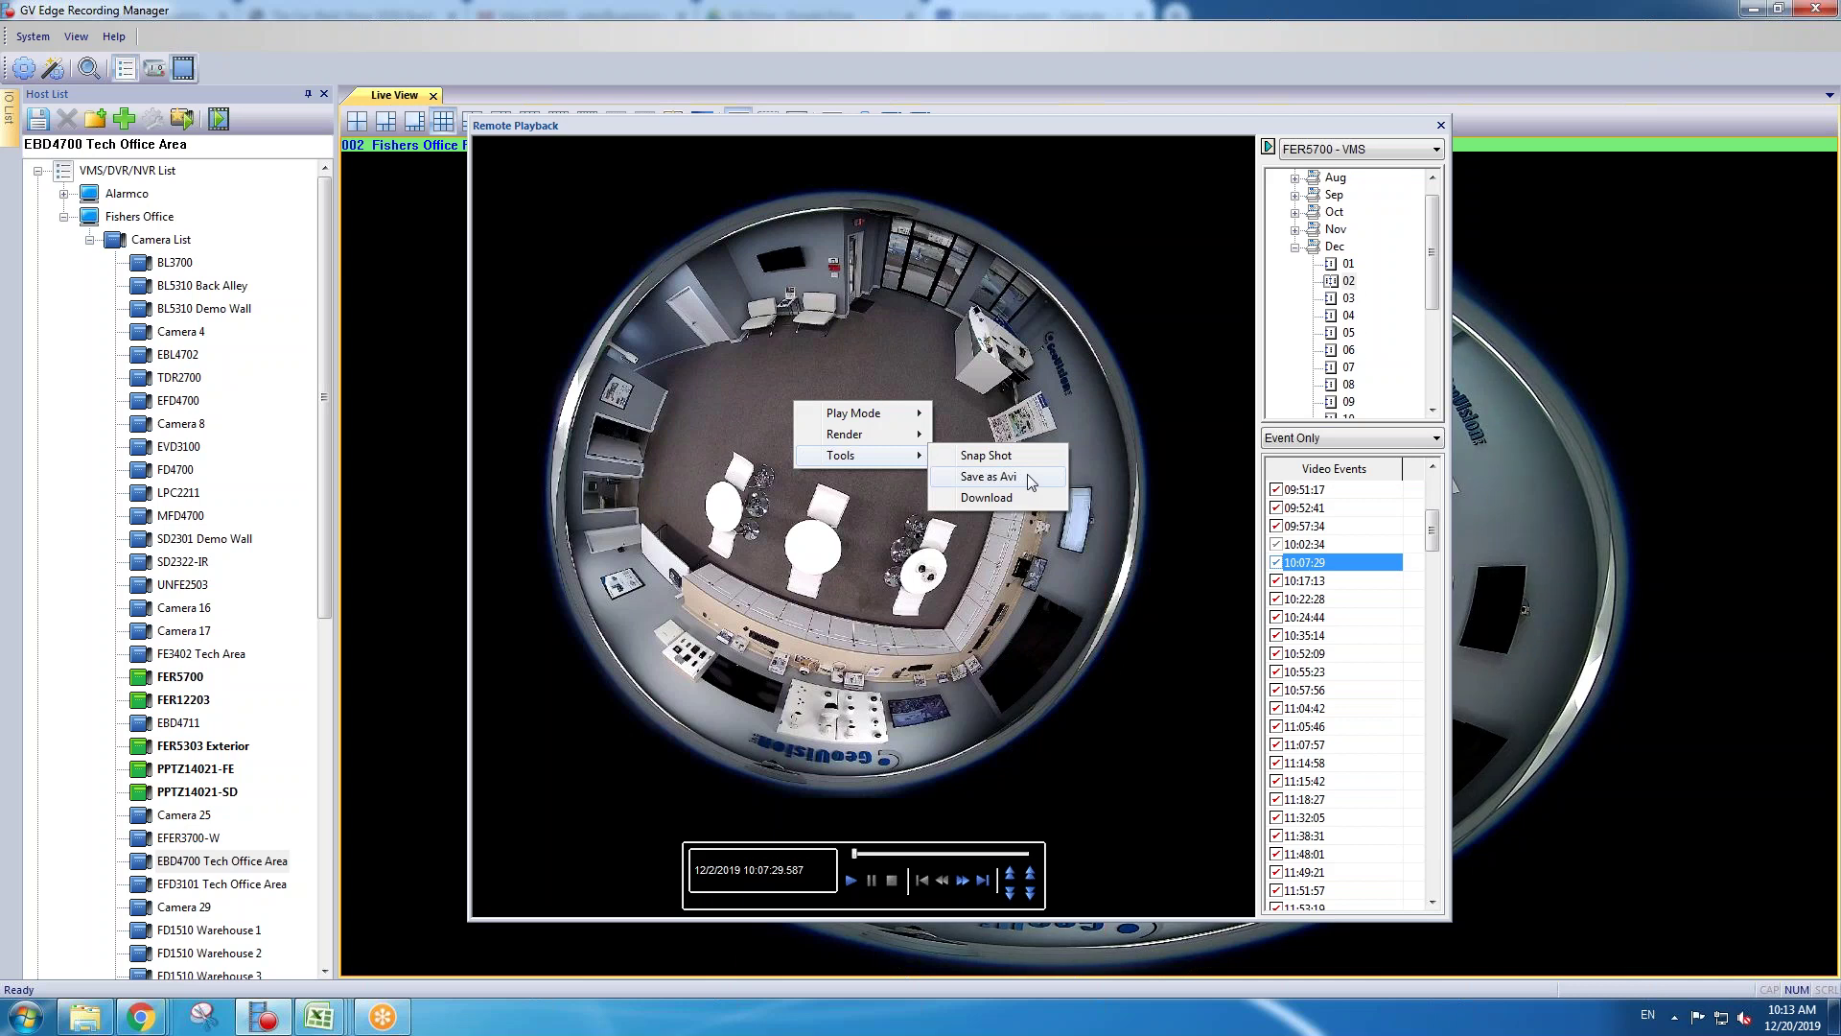
pyautogui.click(1027, 473)
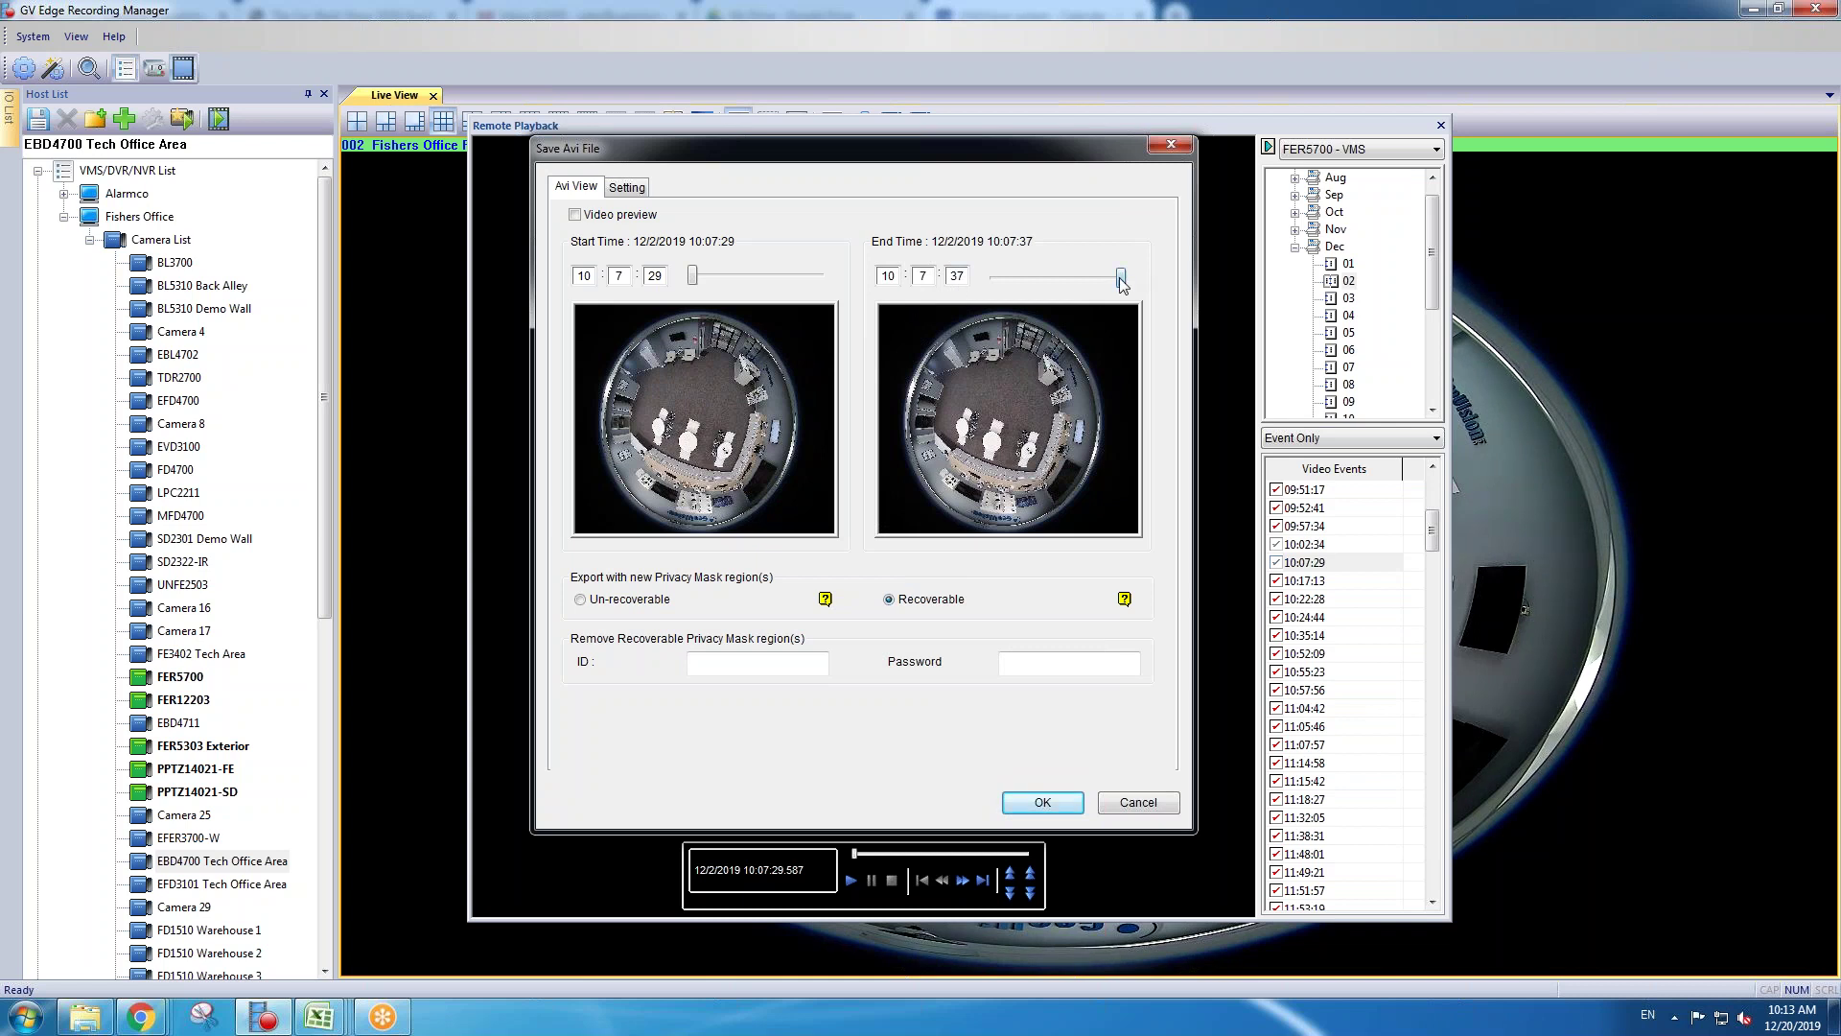
pyautogui.moveTo(1119, 278); pyautogui.dragTo(1055, 275)
# Step: Set the export's save location to Test.Avi in the Desktop folder
pyautogui.click(649, 190)
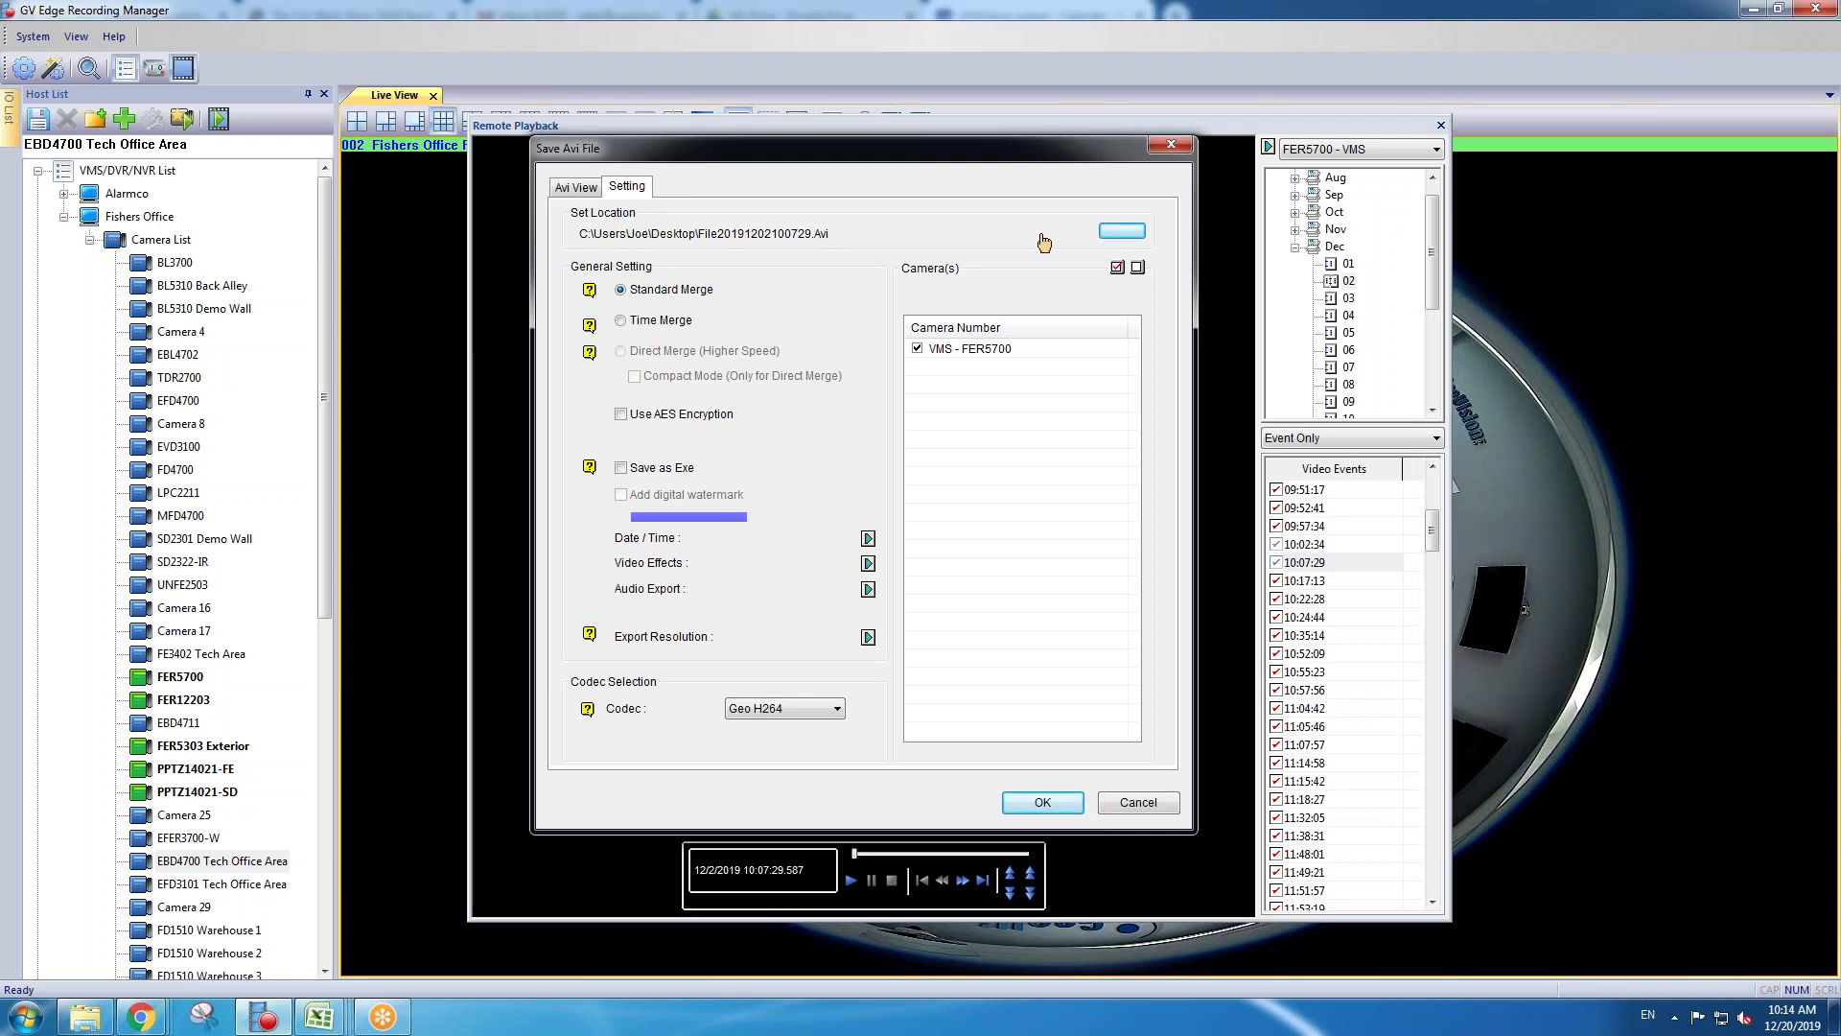
pyautogui.click(1122, 231)
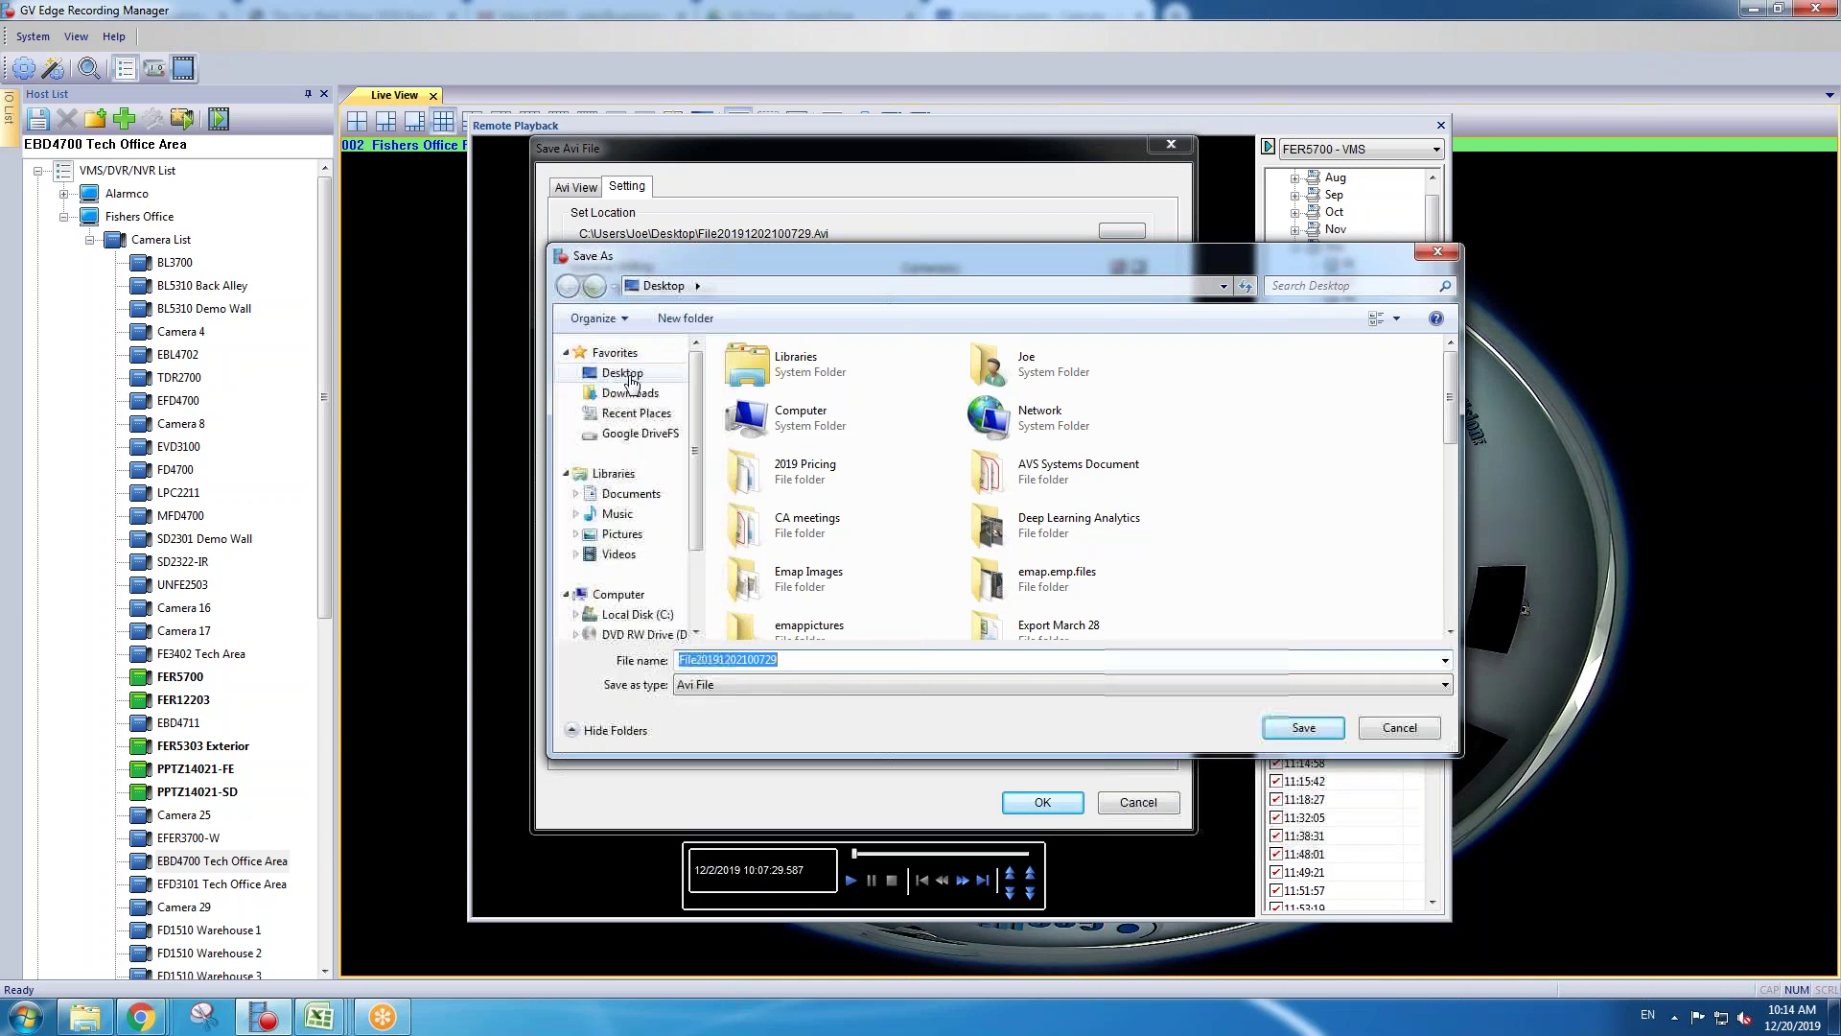
pyautogui.click(629, 376)
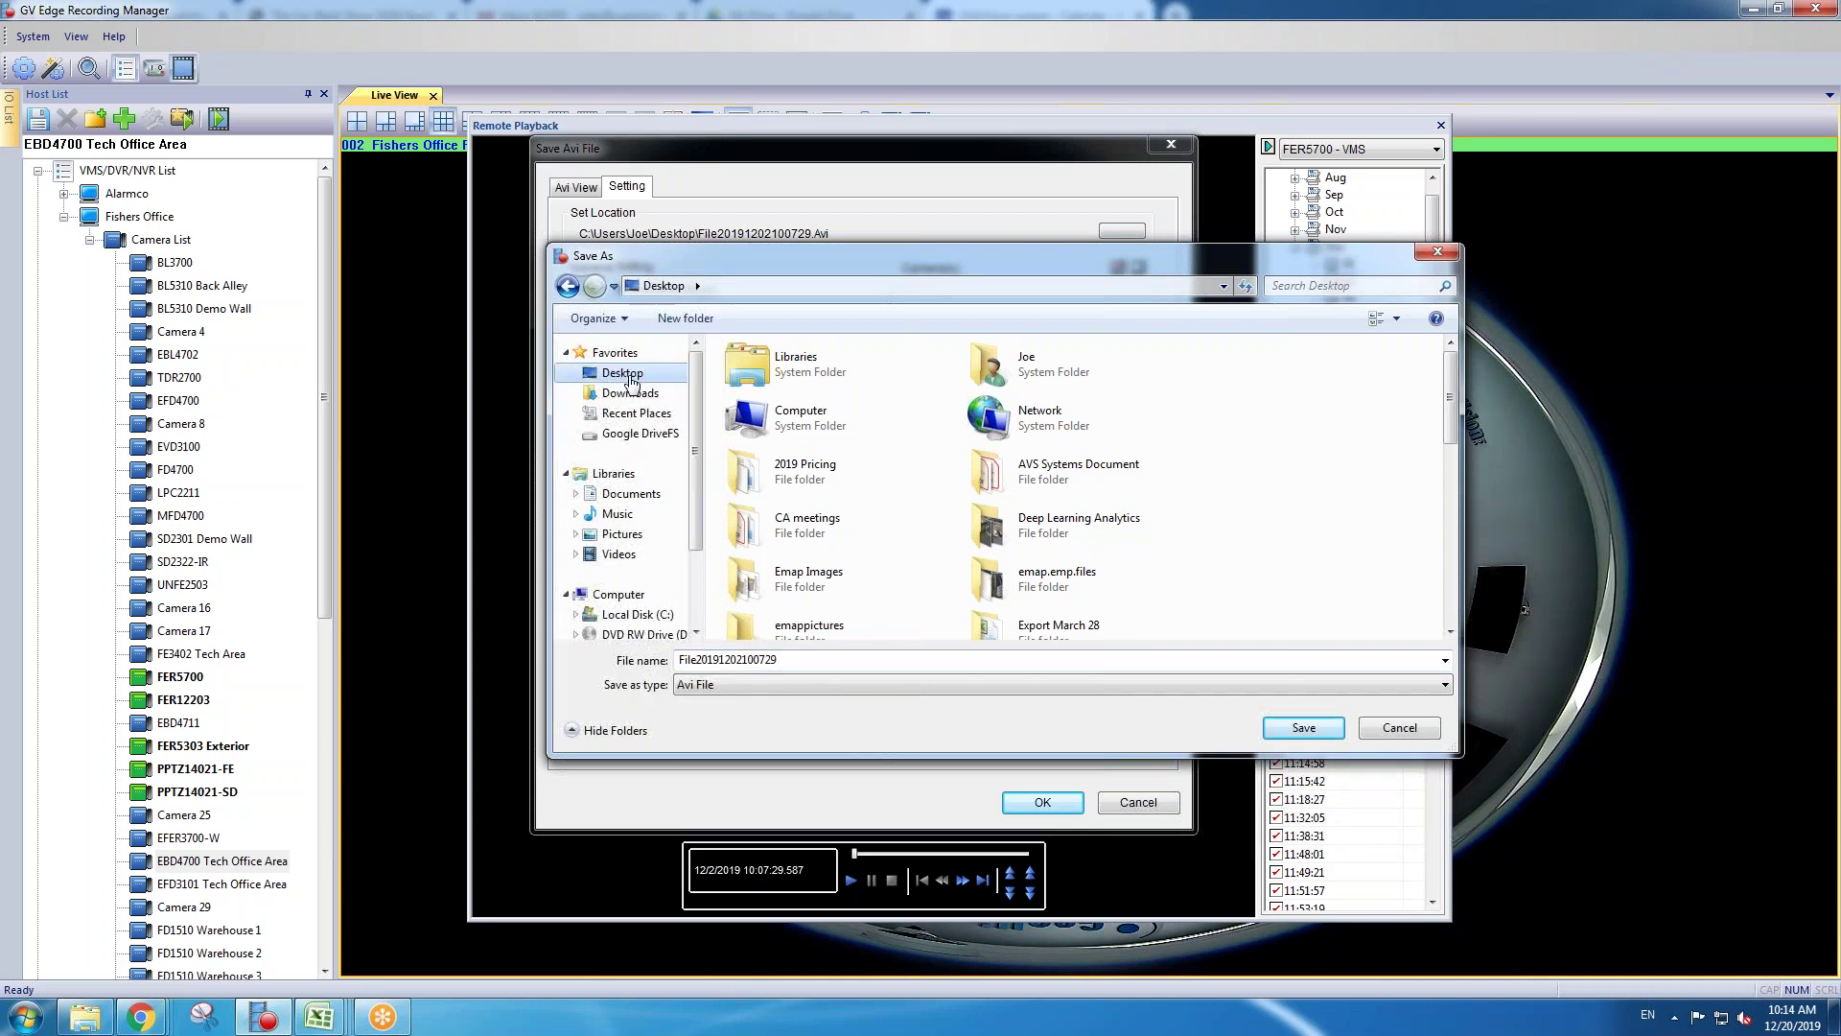
pyautogui.doubleClick(815, 660)
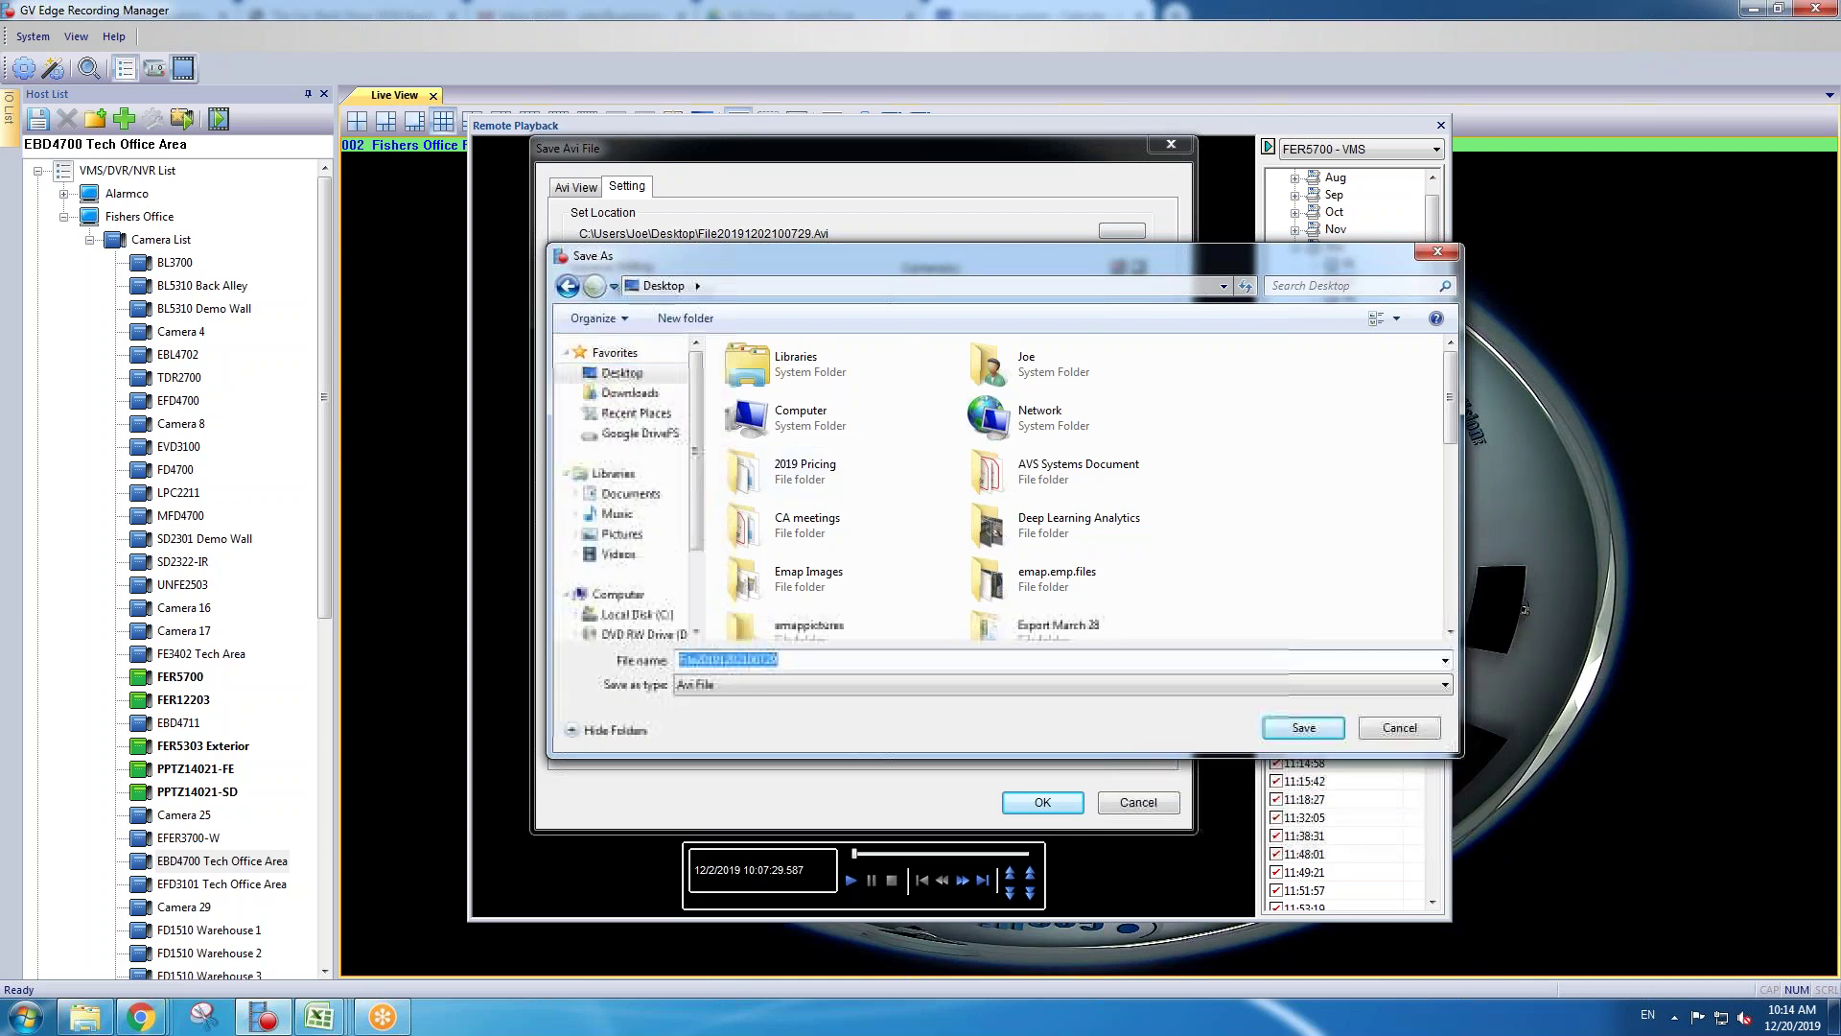
pyautogui.write('Test')
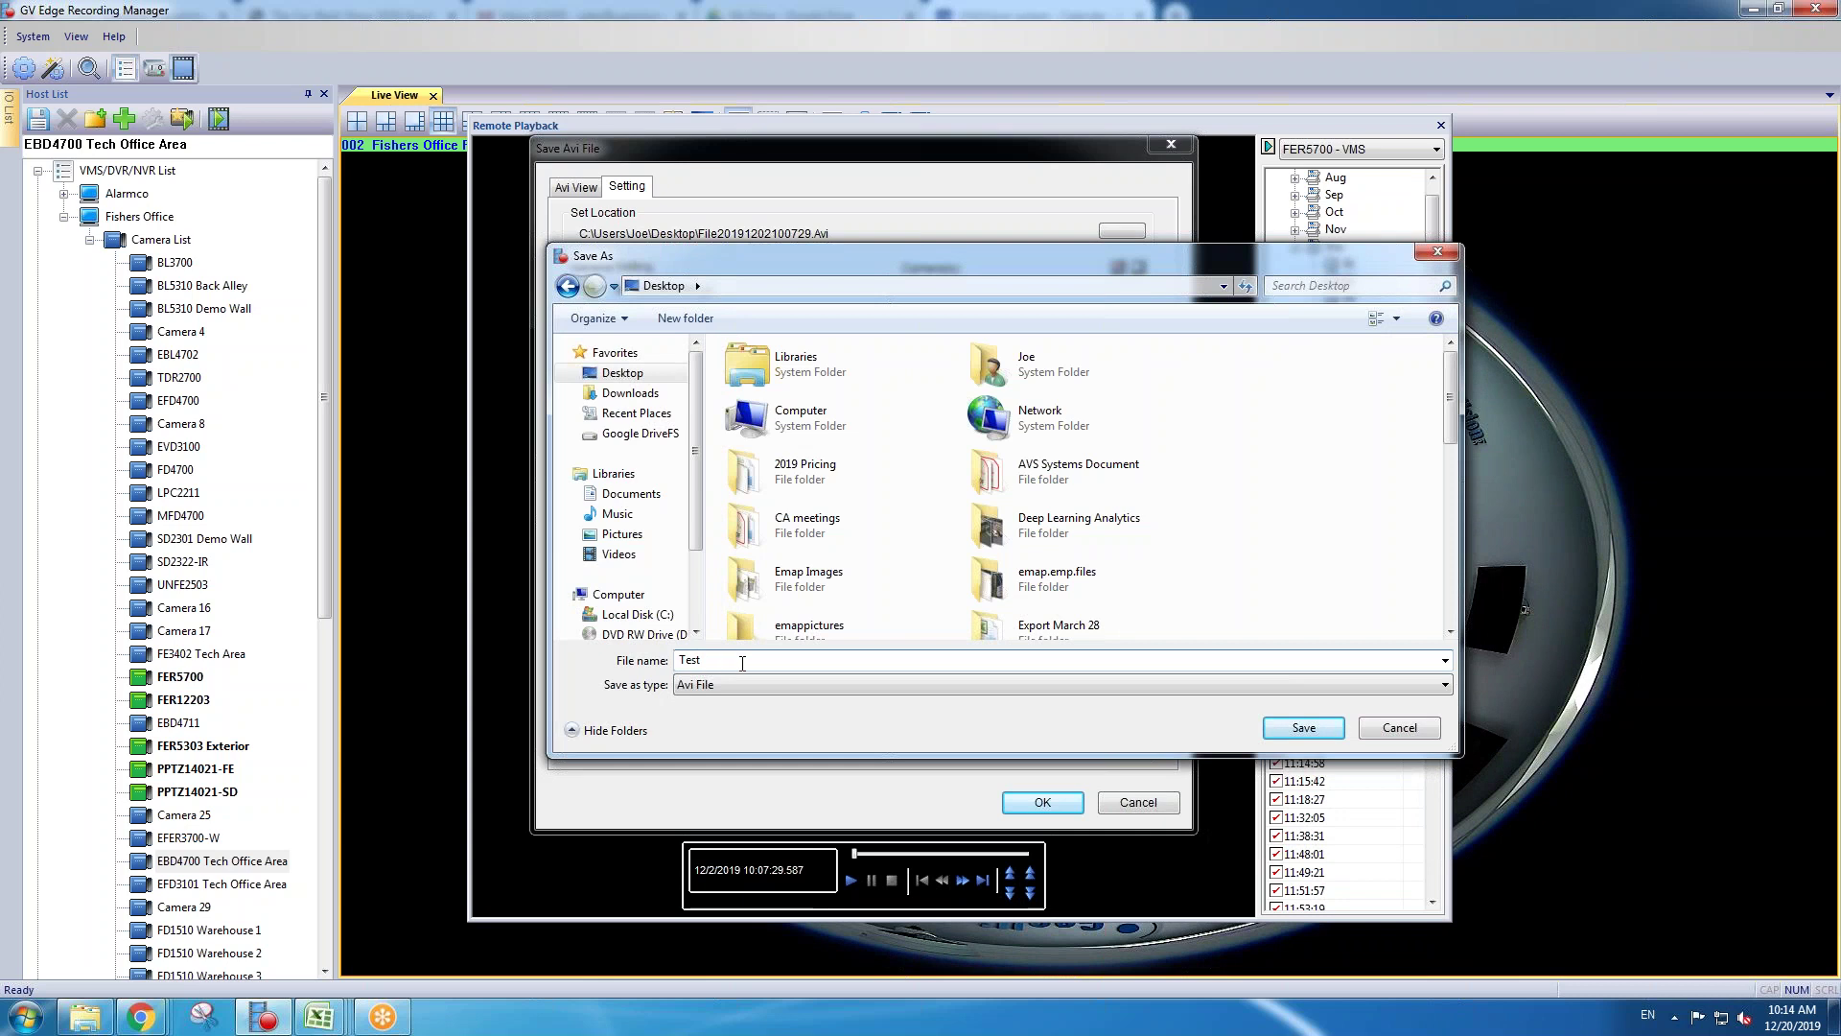
pyautogui.click(1291, 730)
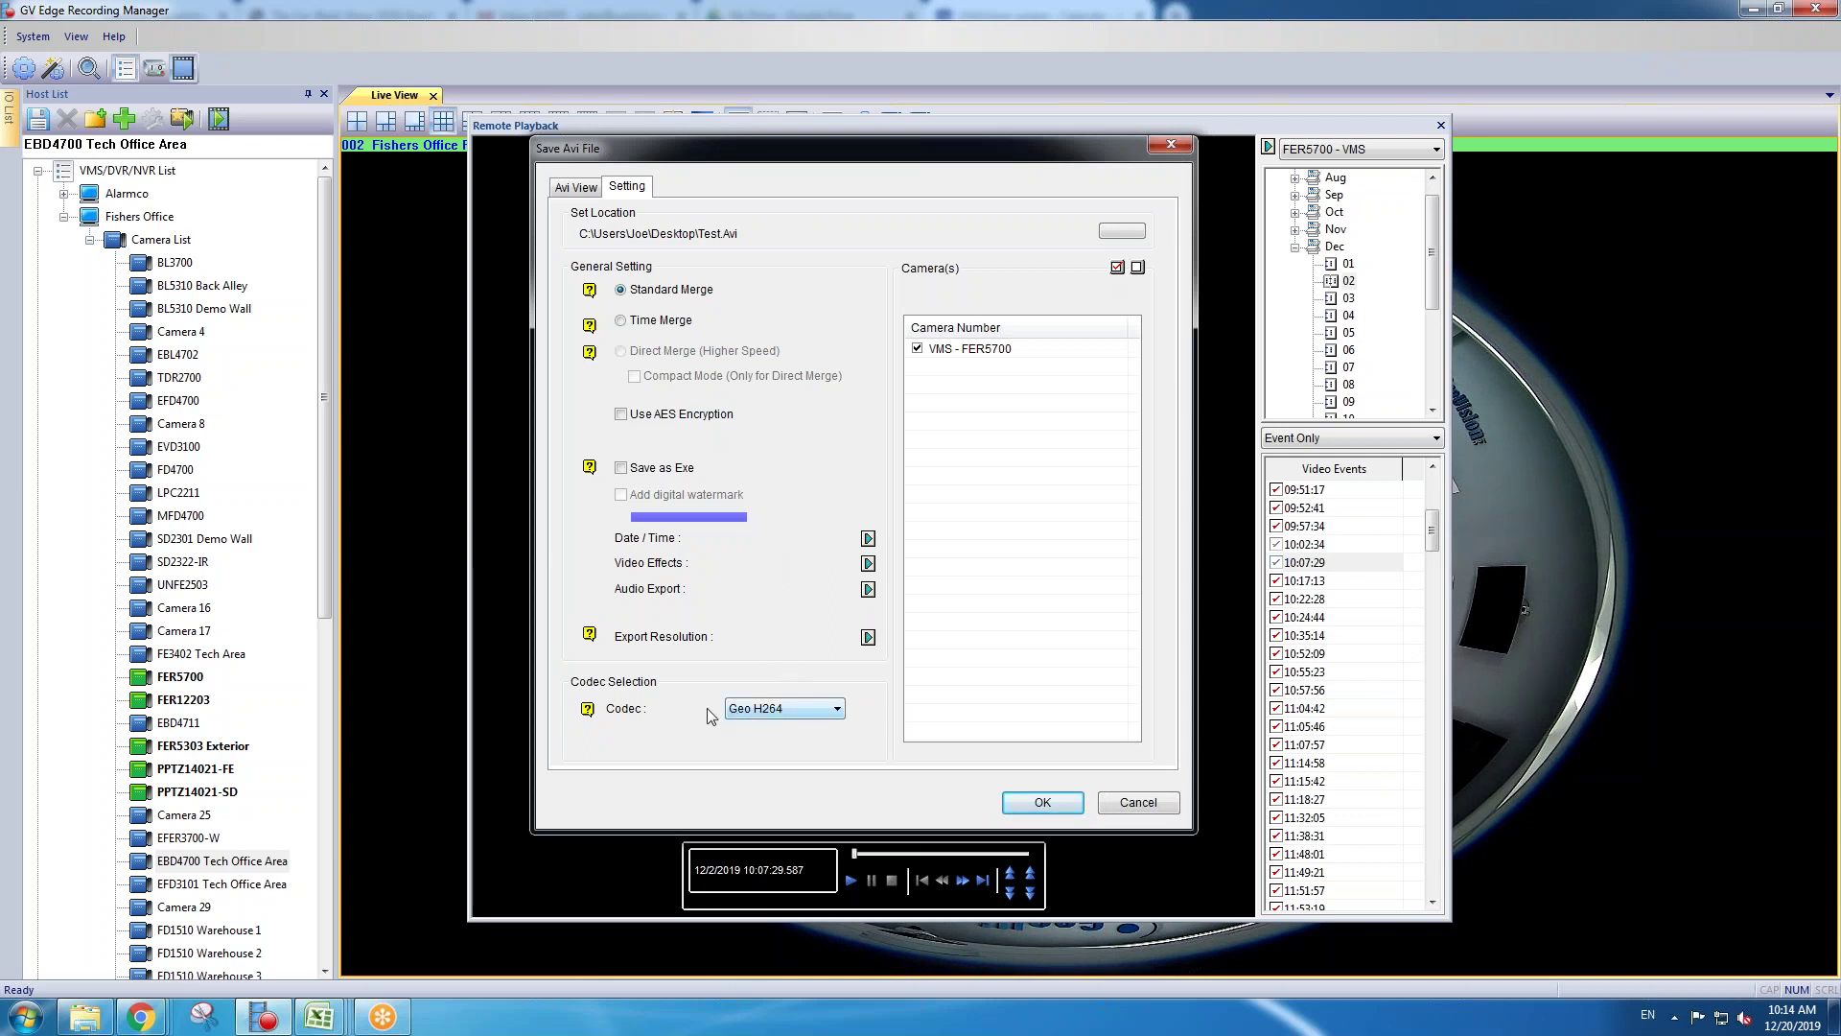
# Step: Switch the export codec from Geo H264 to WMV9
pyautogui.click(797, 712)
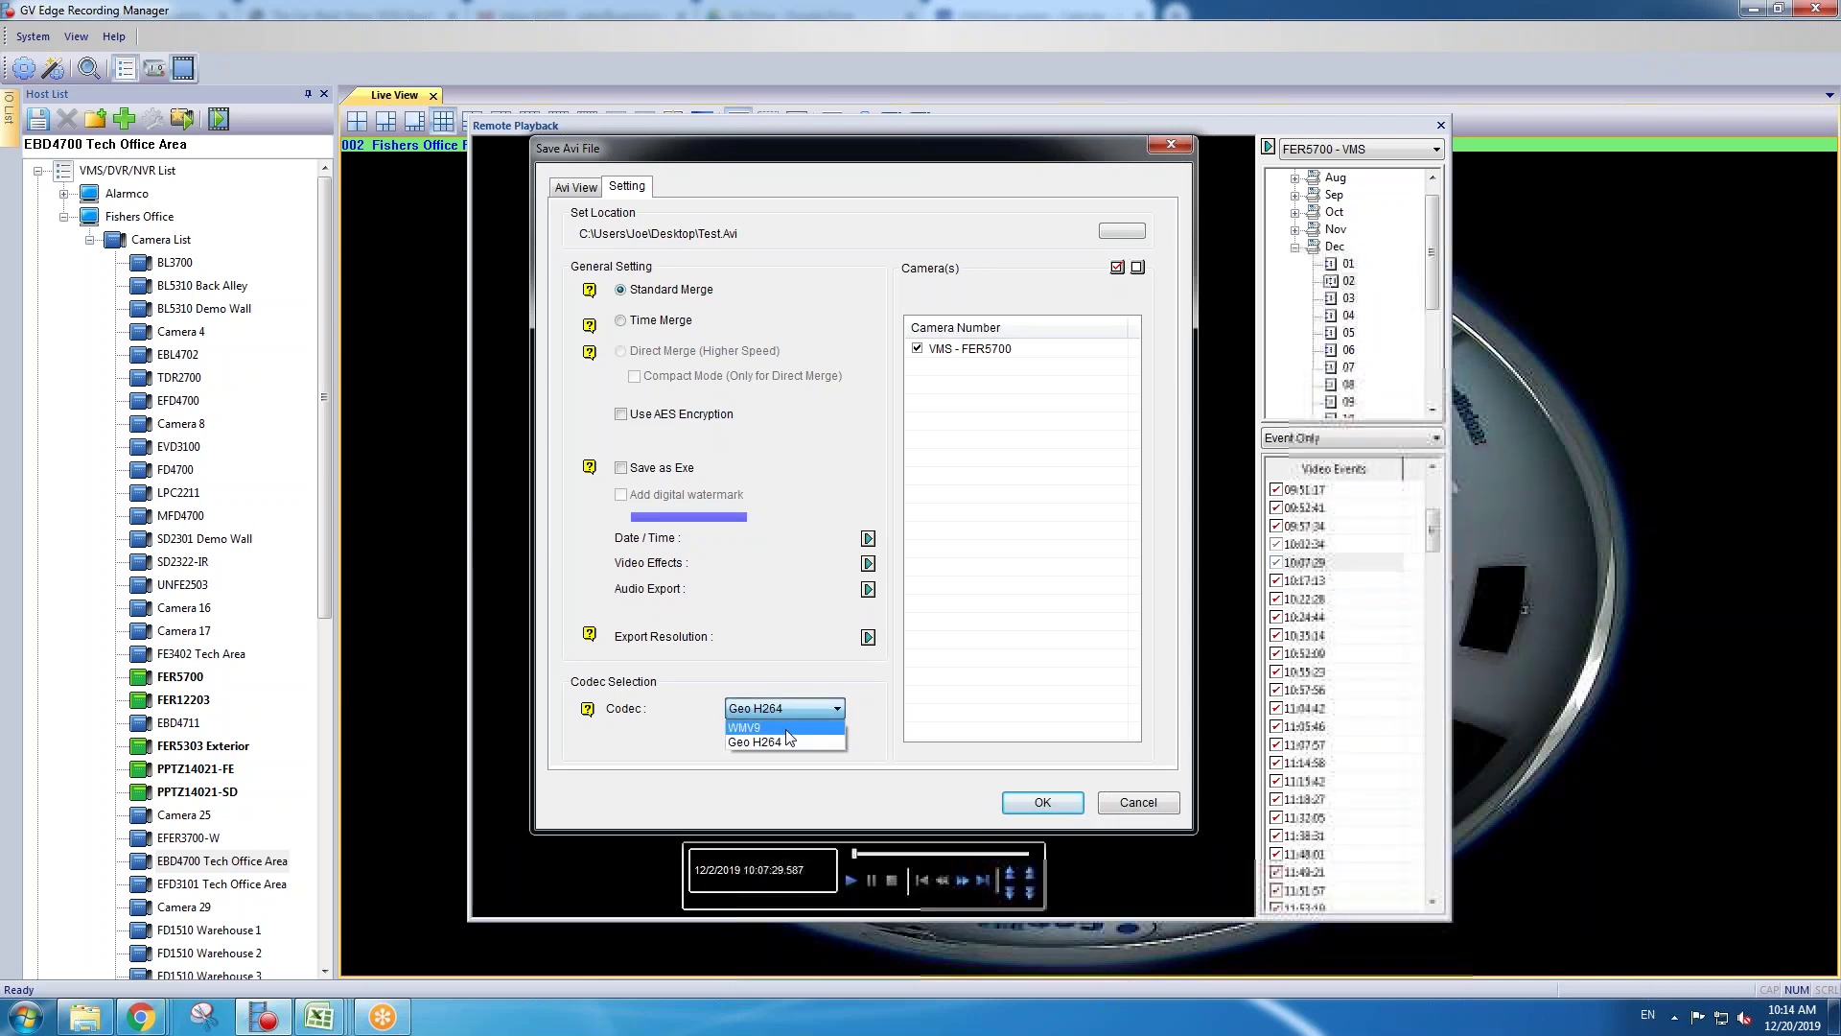
pyautogui.click(786, 728)
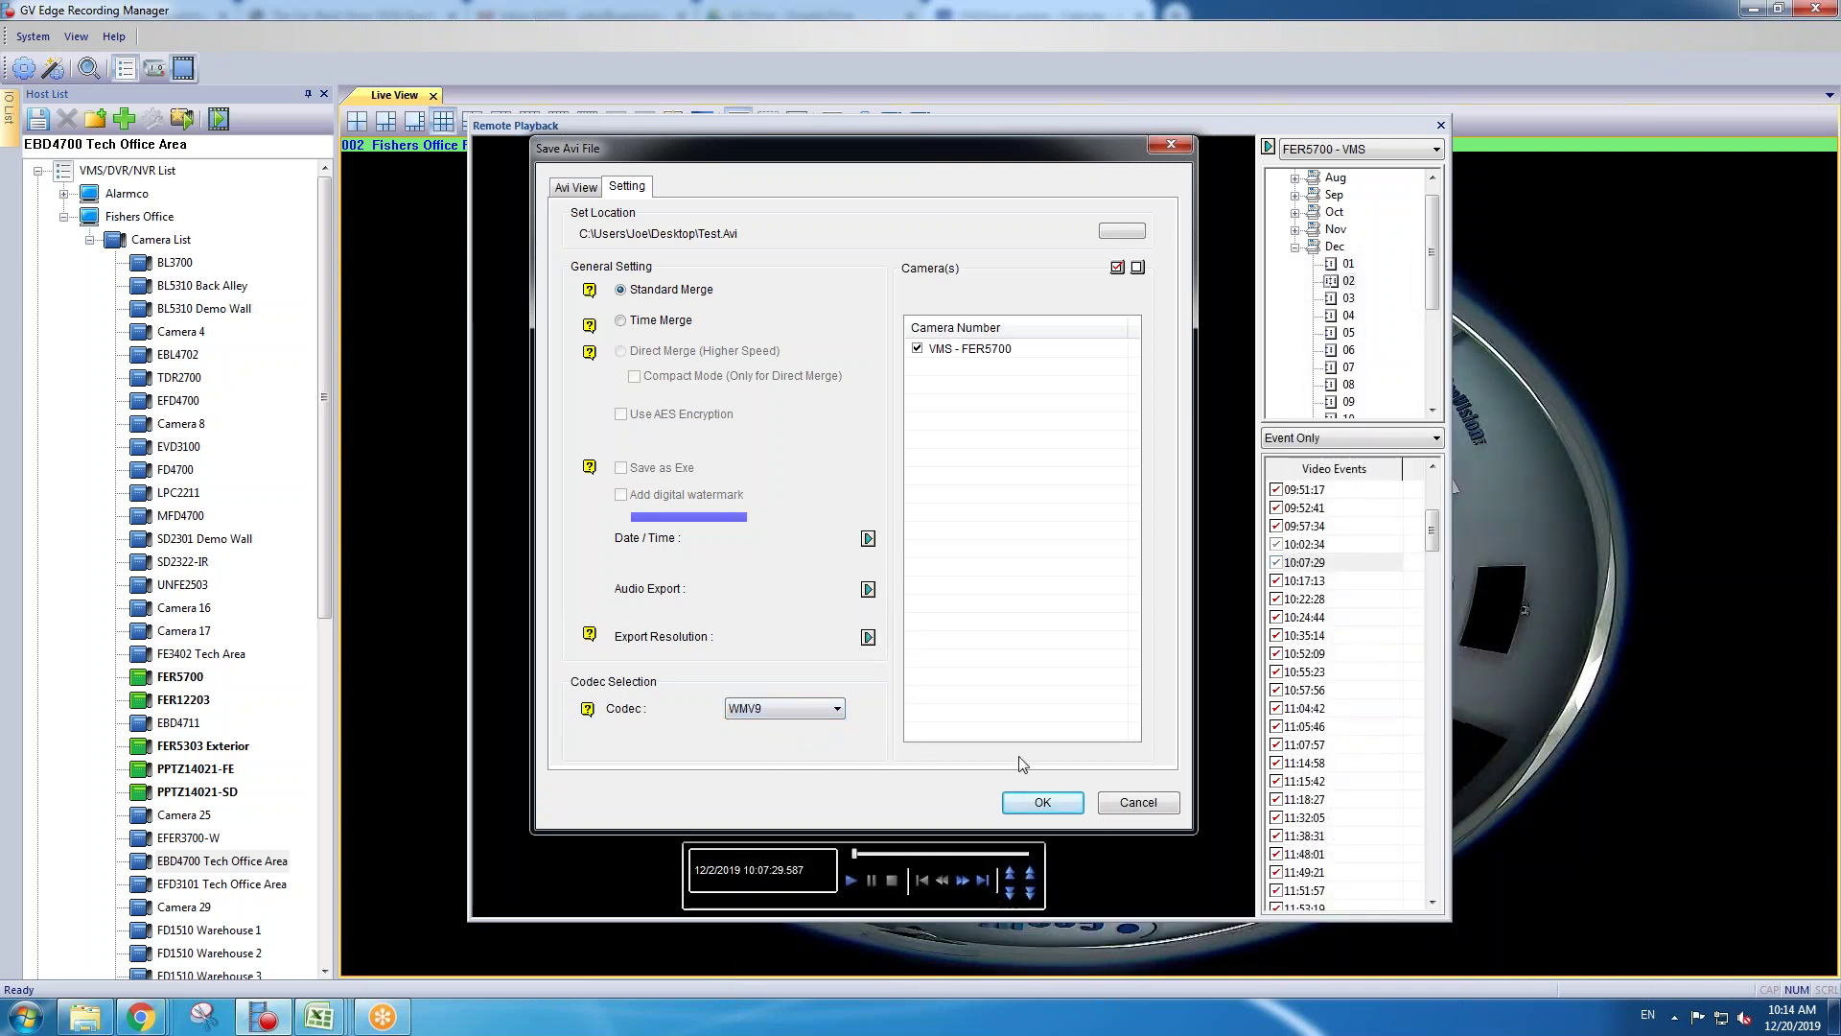
# Step: Run the Test.Avi export and, once Complete, open its Desktop folder with Open Path
pyautogui.click(1044, 802)
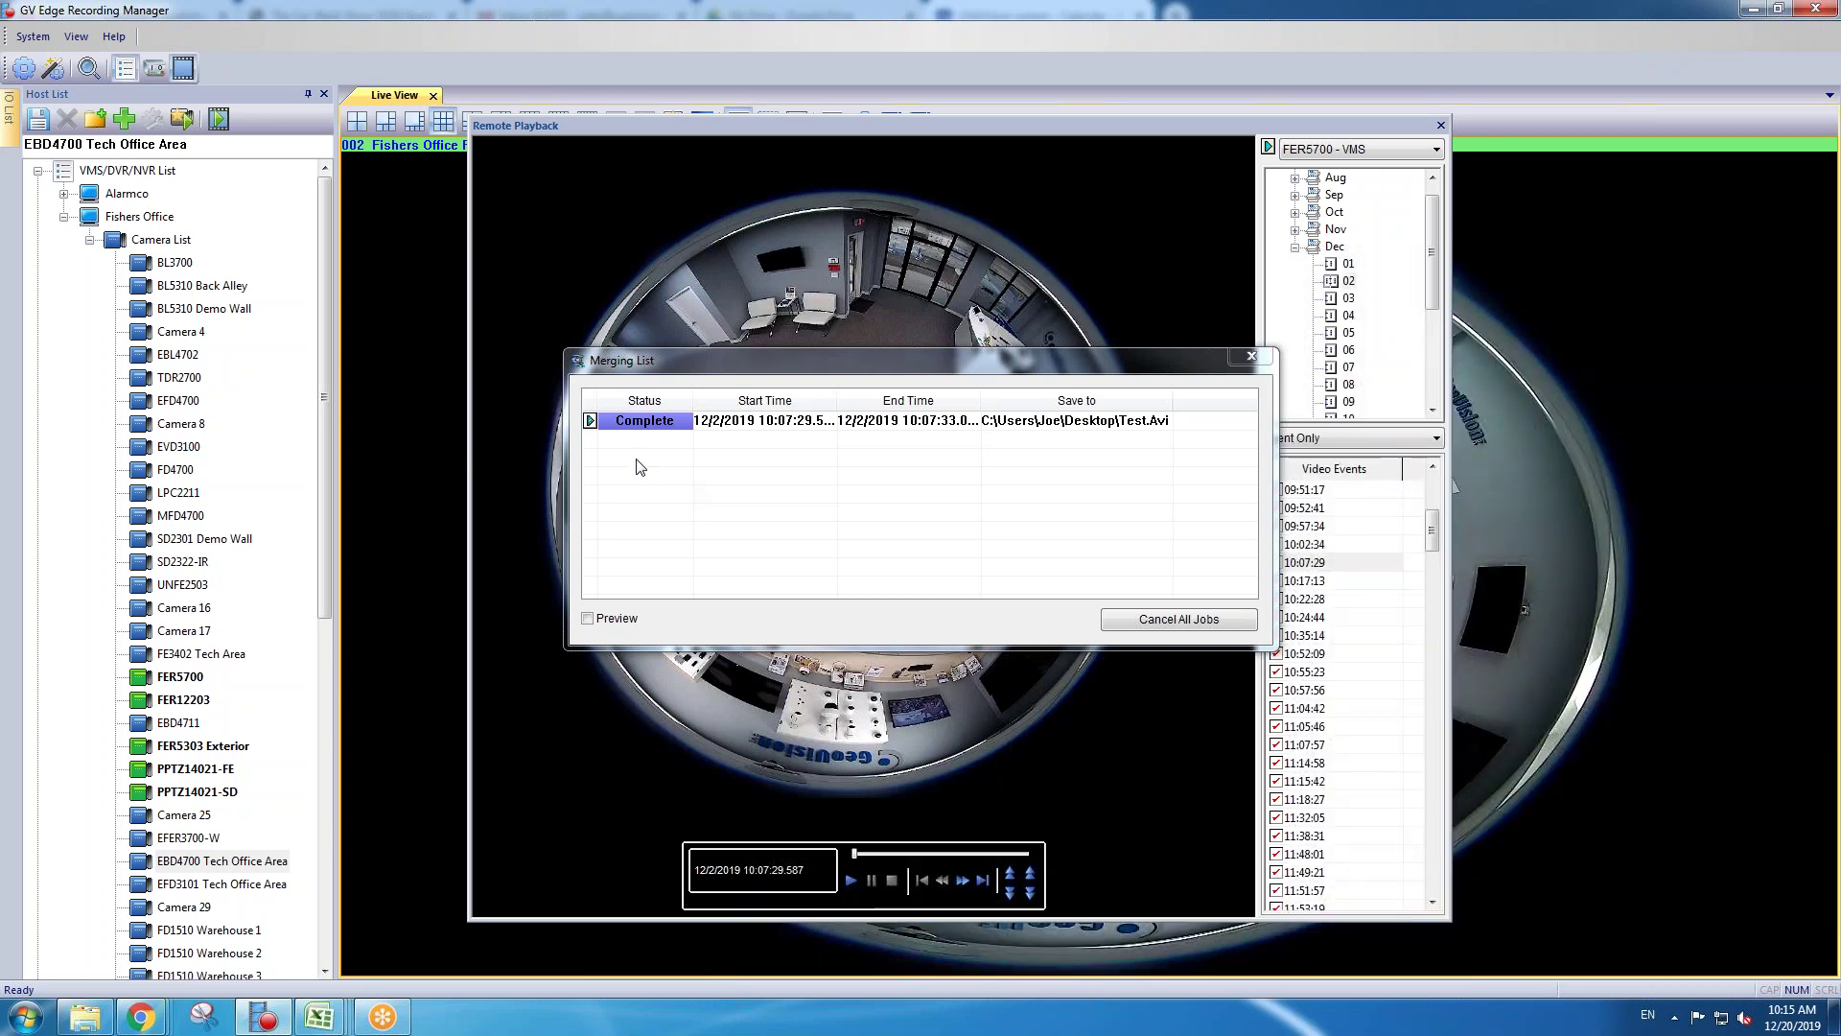
pyautogui.rightClick(590, 425)
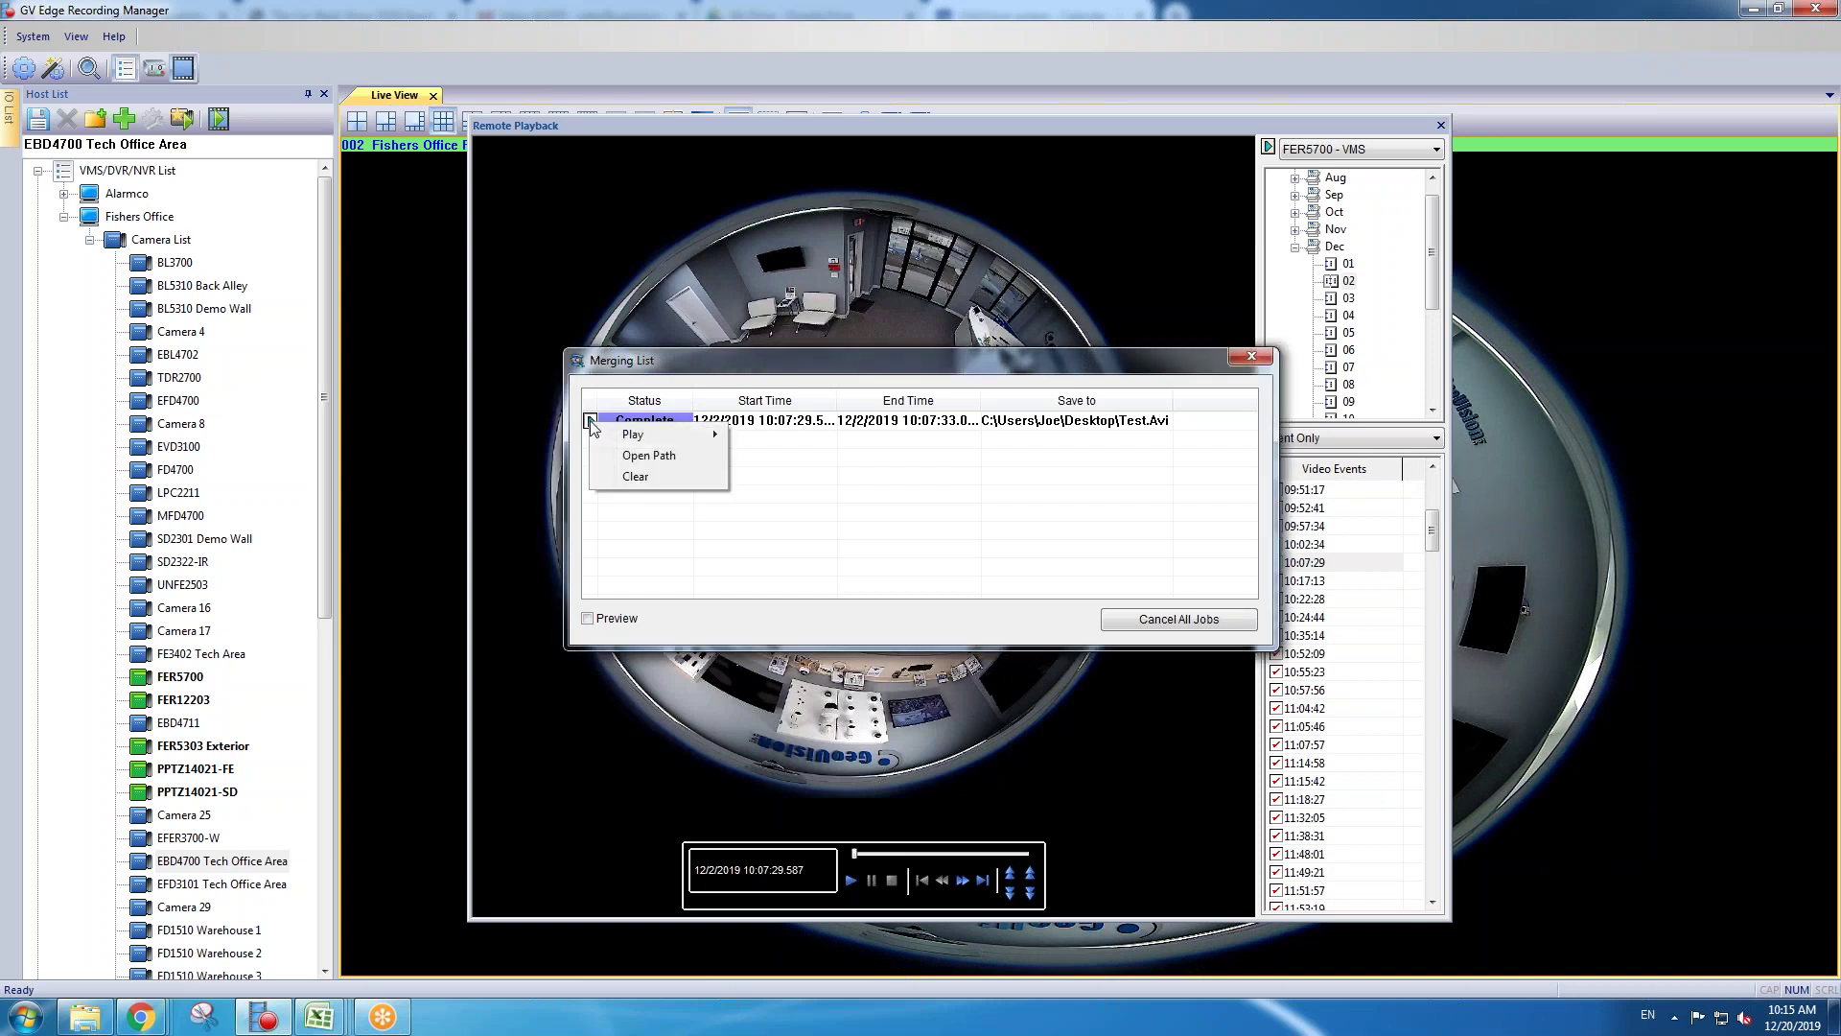
pyautogui.moveTo(643, 442)
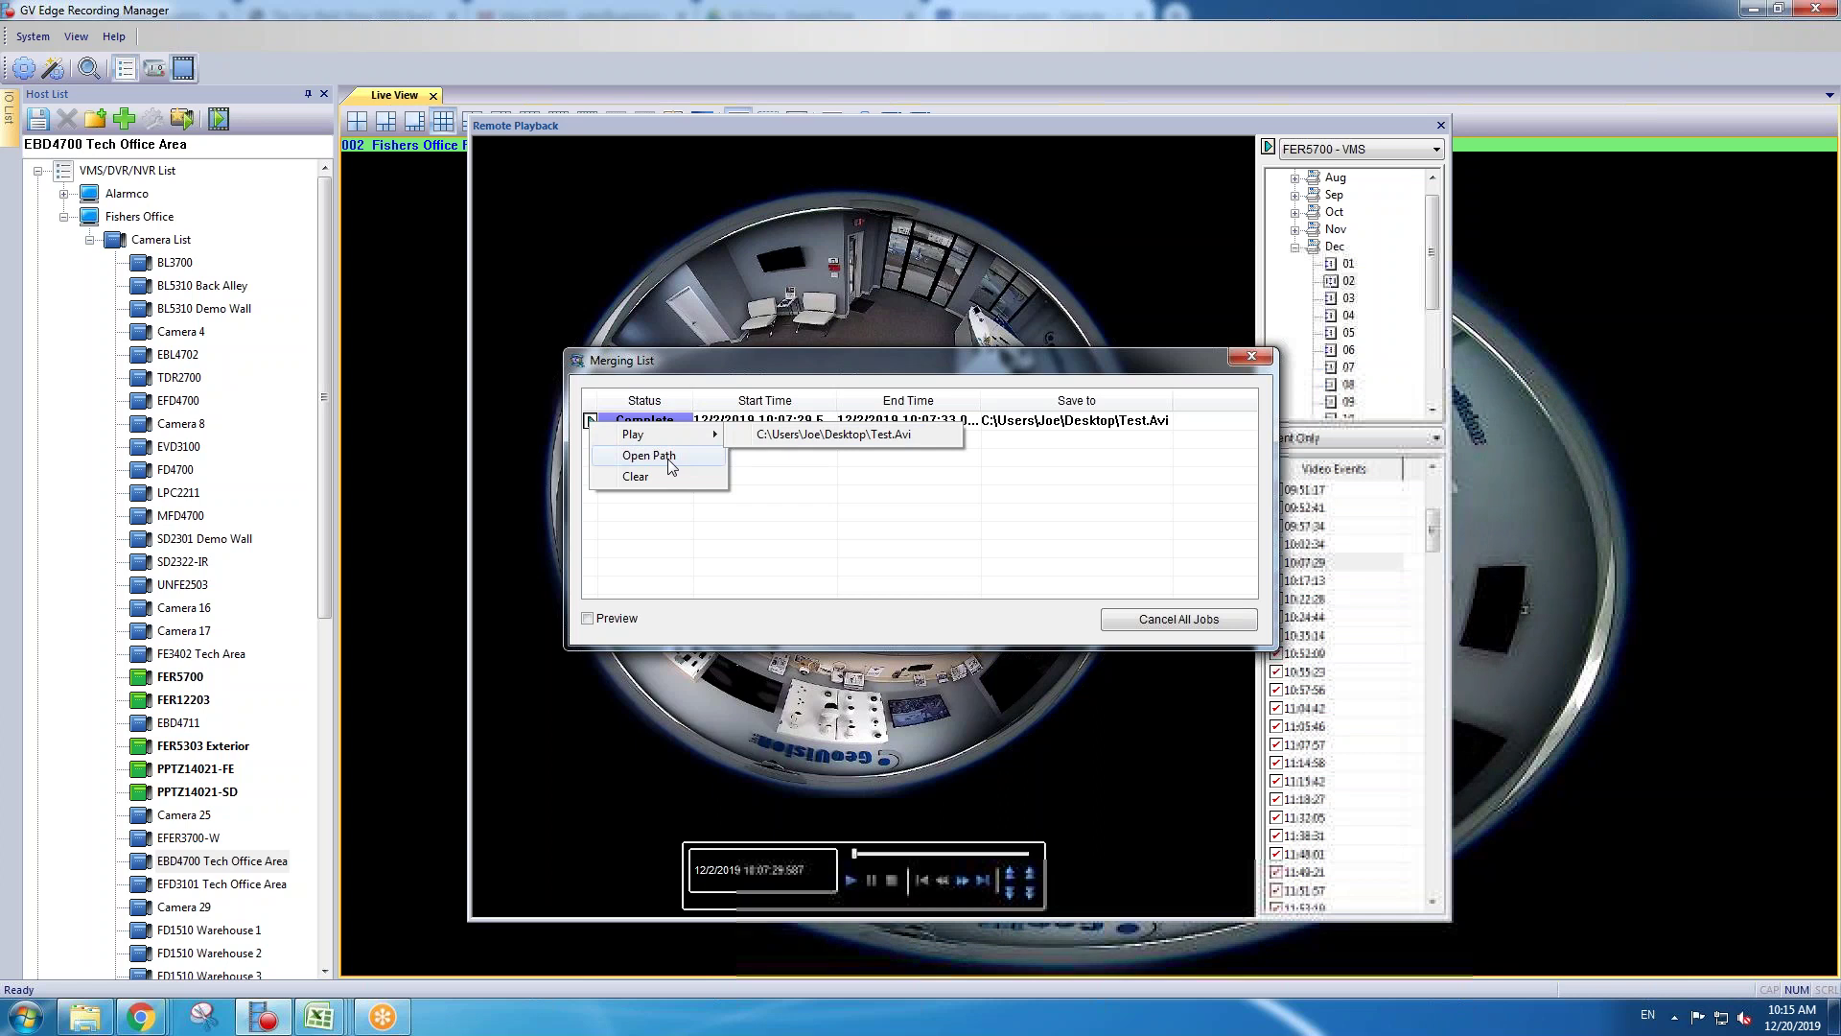
pyautogui.click(670, 458)
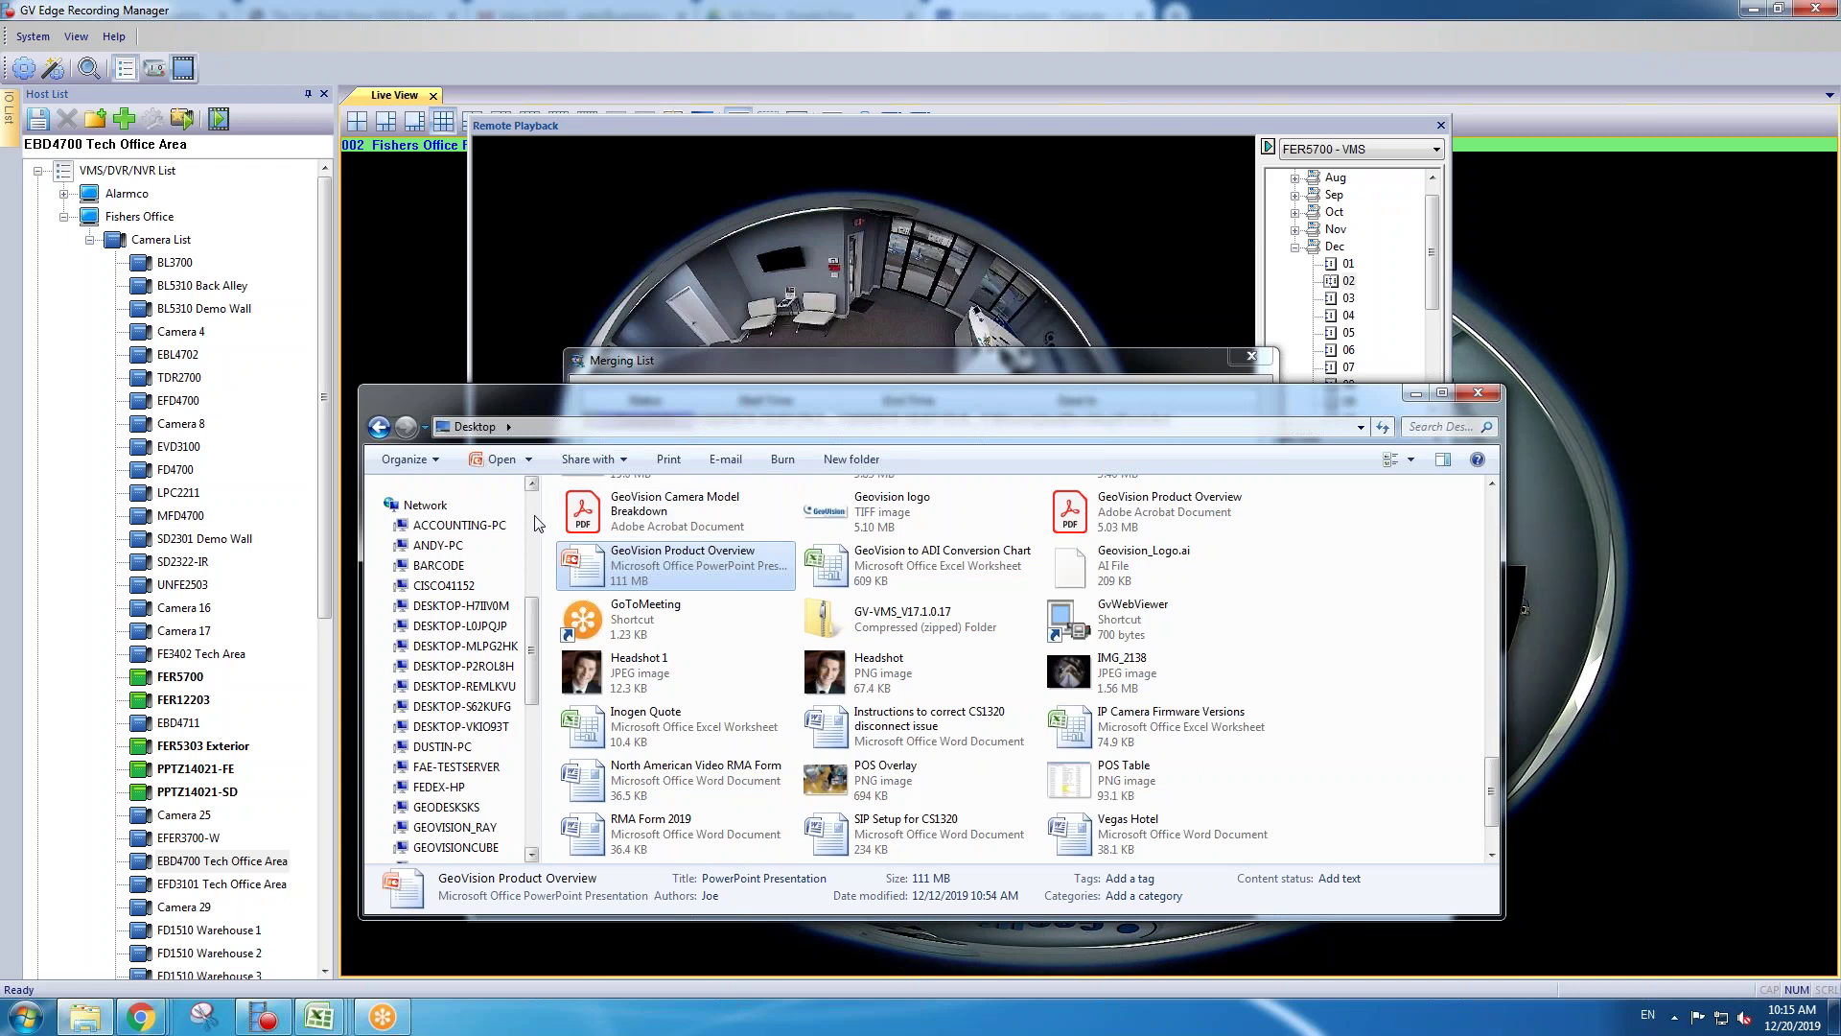
# Step: Scroll through the Desktop folder in Explorer to look over the exported Test.Avi
pyautogui.scroll(5, 533, 515)
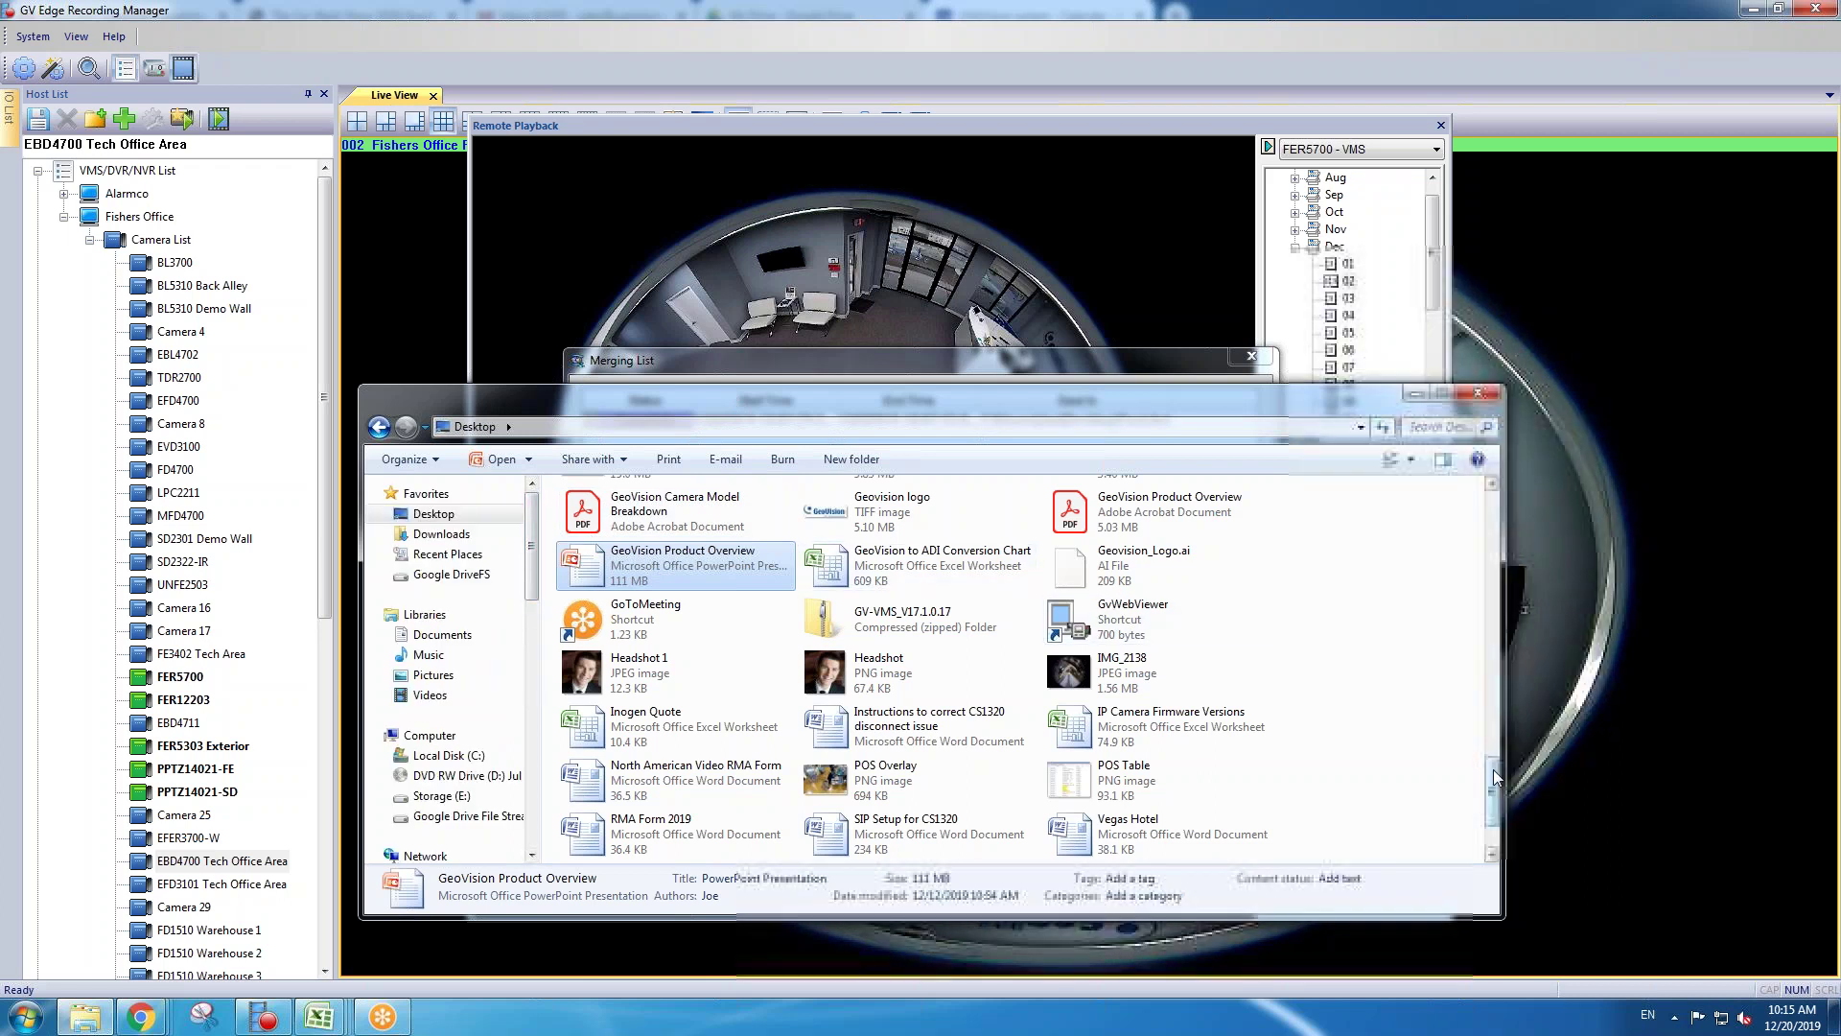
pyautogui.moveTo(1493, 769); pyautogui.dragTo(1485, 722)
# Step: Close the Desktop folder, play Test.Avi in Windows Media Player, then close the player
pyautogui.click(1492, 388)
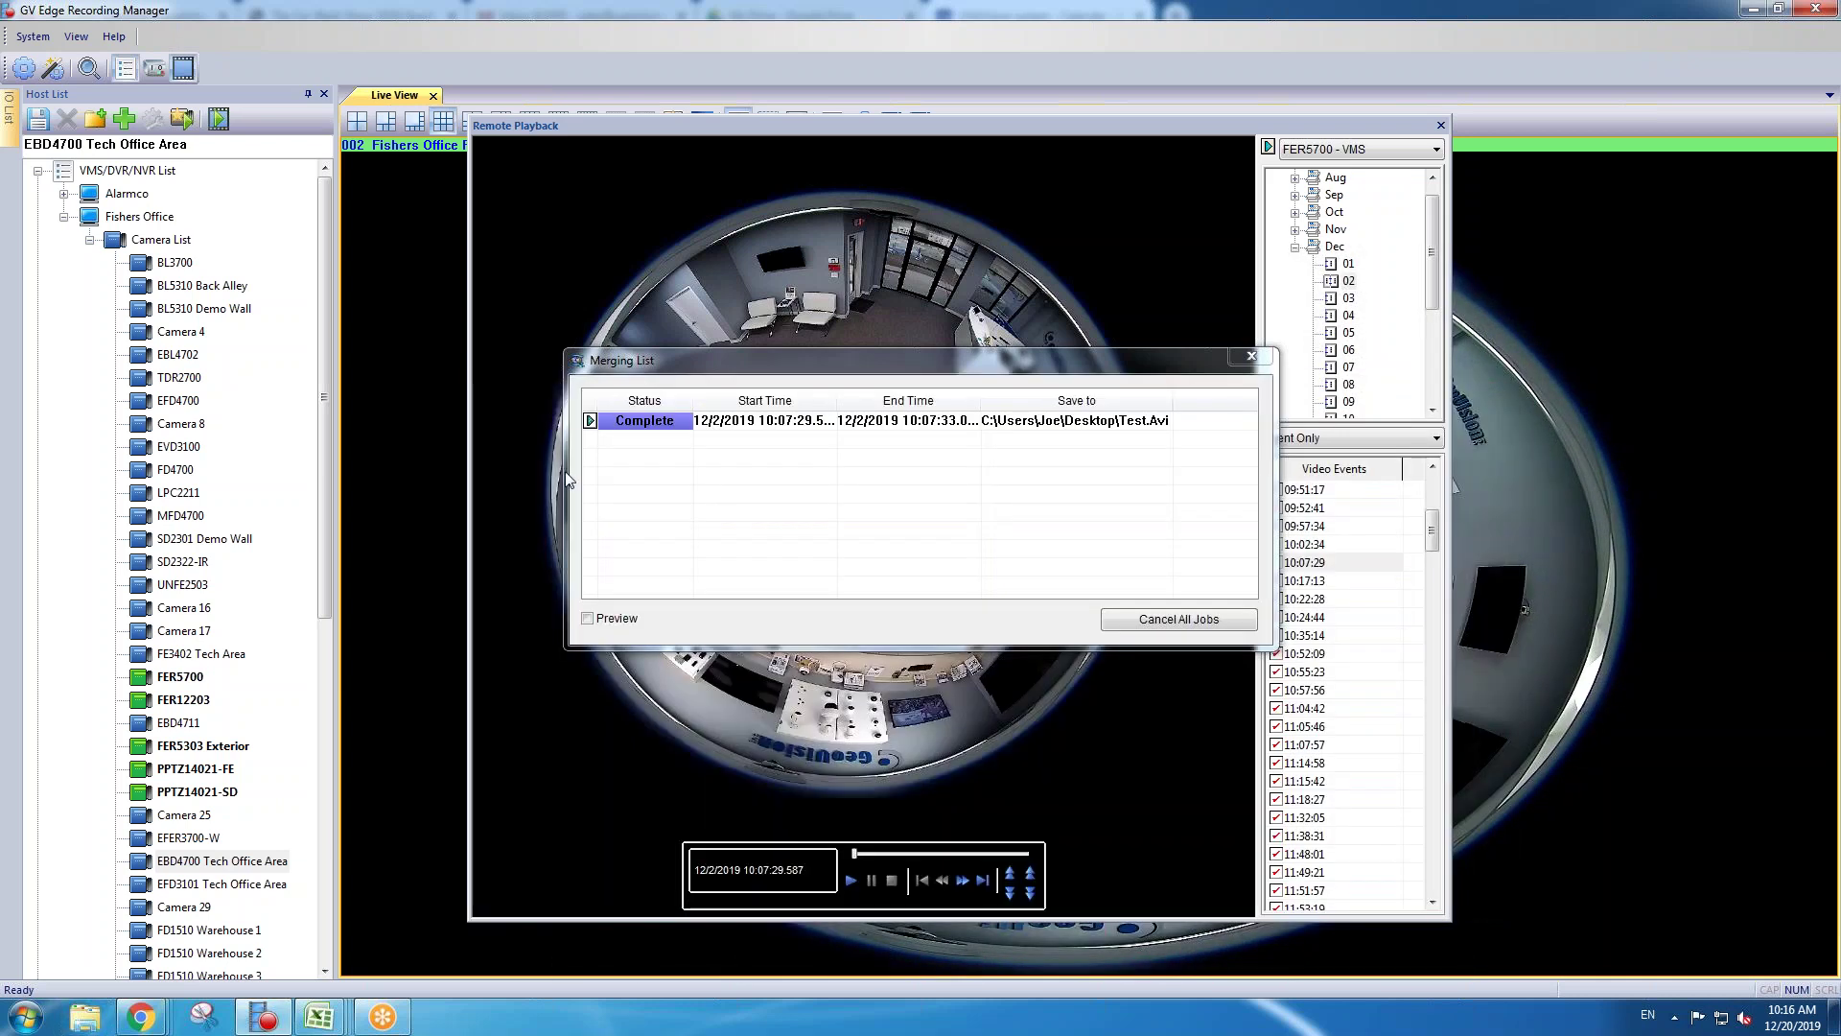
pyautogui.rightClick(589, 422)
pyautogui.moveTo(671, 431)
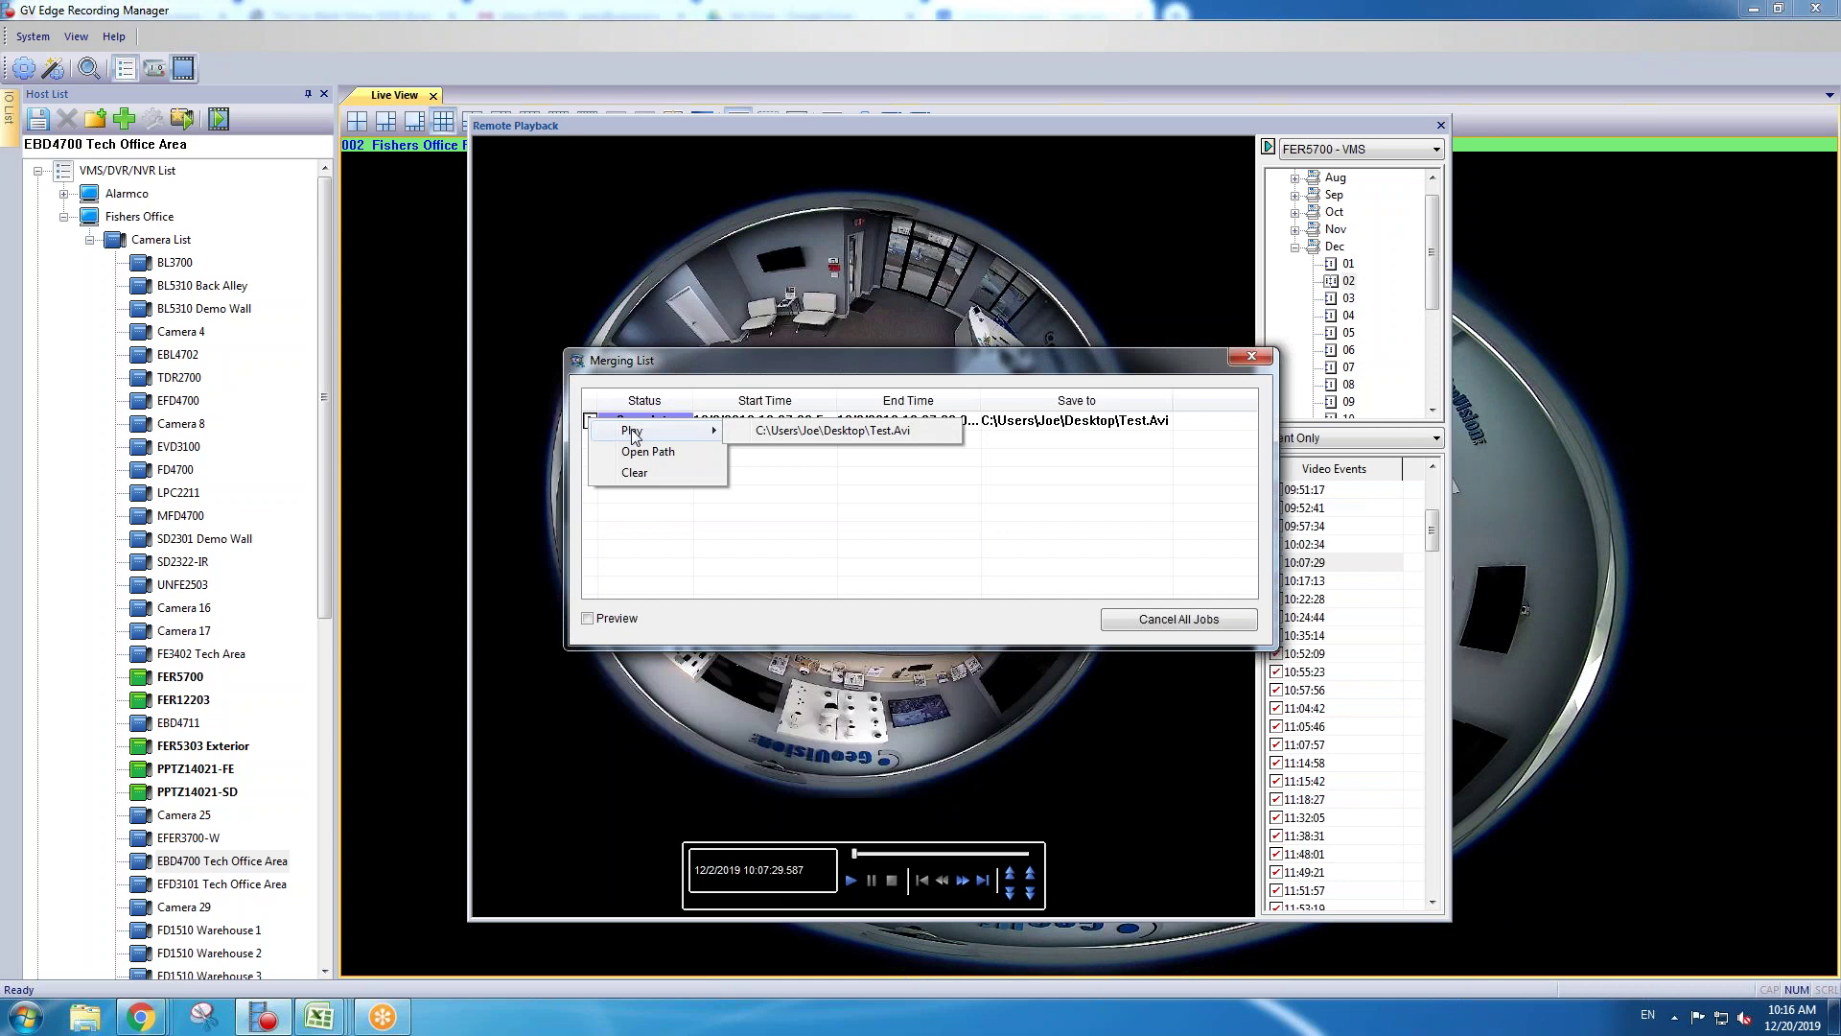
pyautogui.click(779, 433)
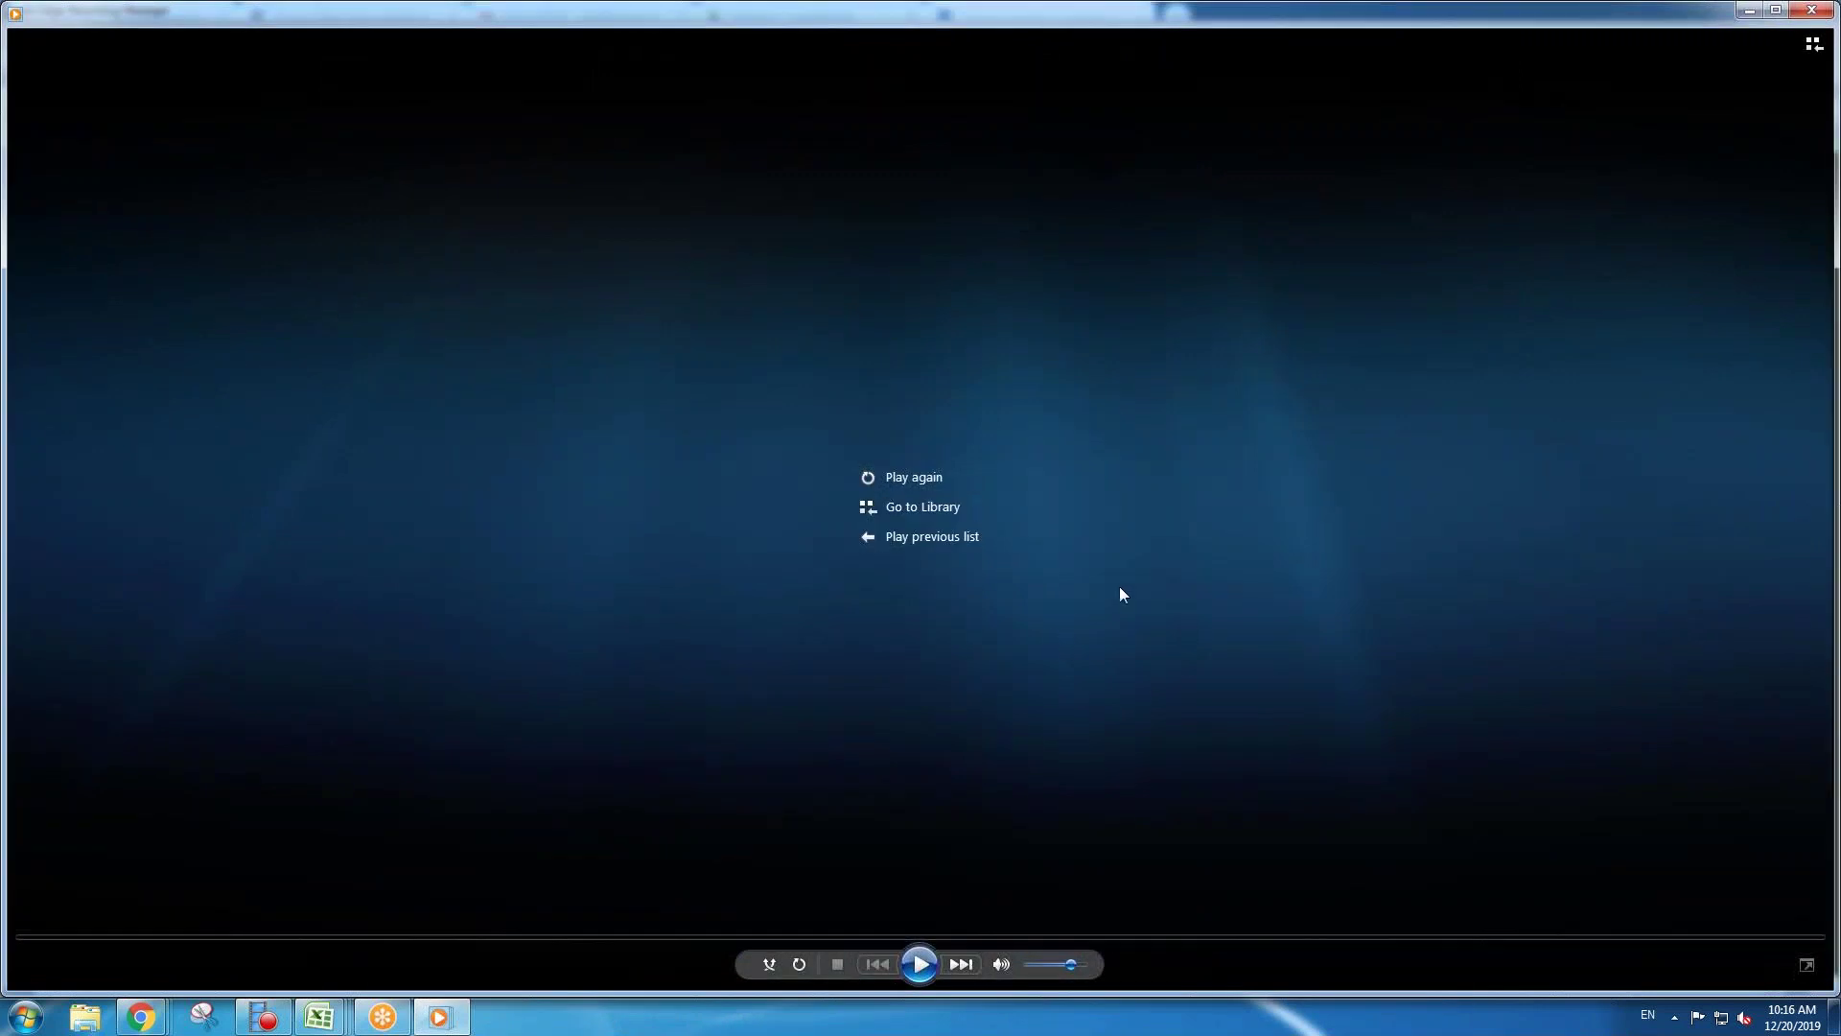
pyautogui.click(1811, 10)
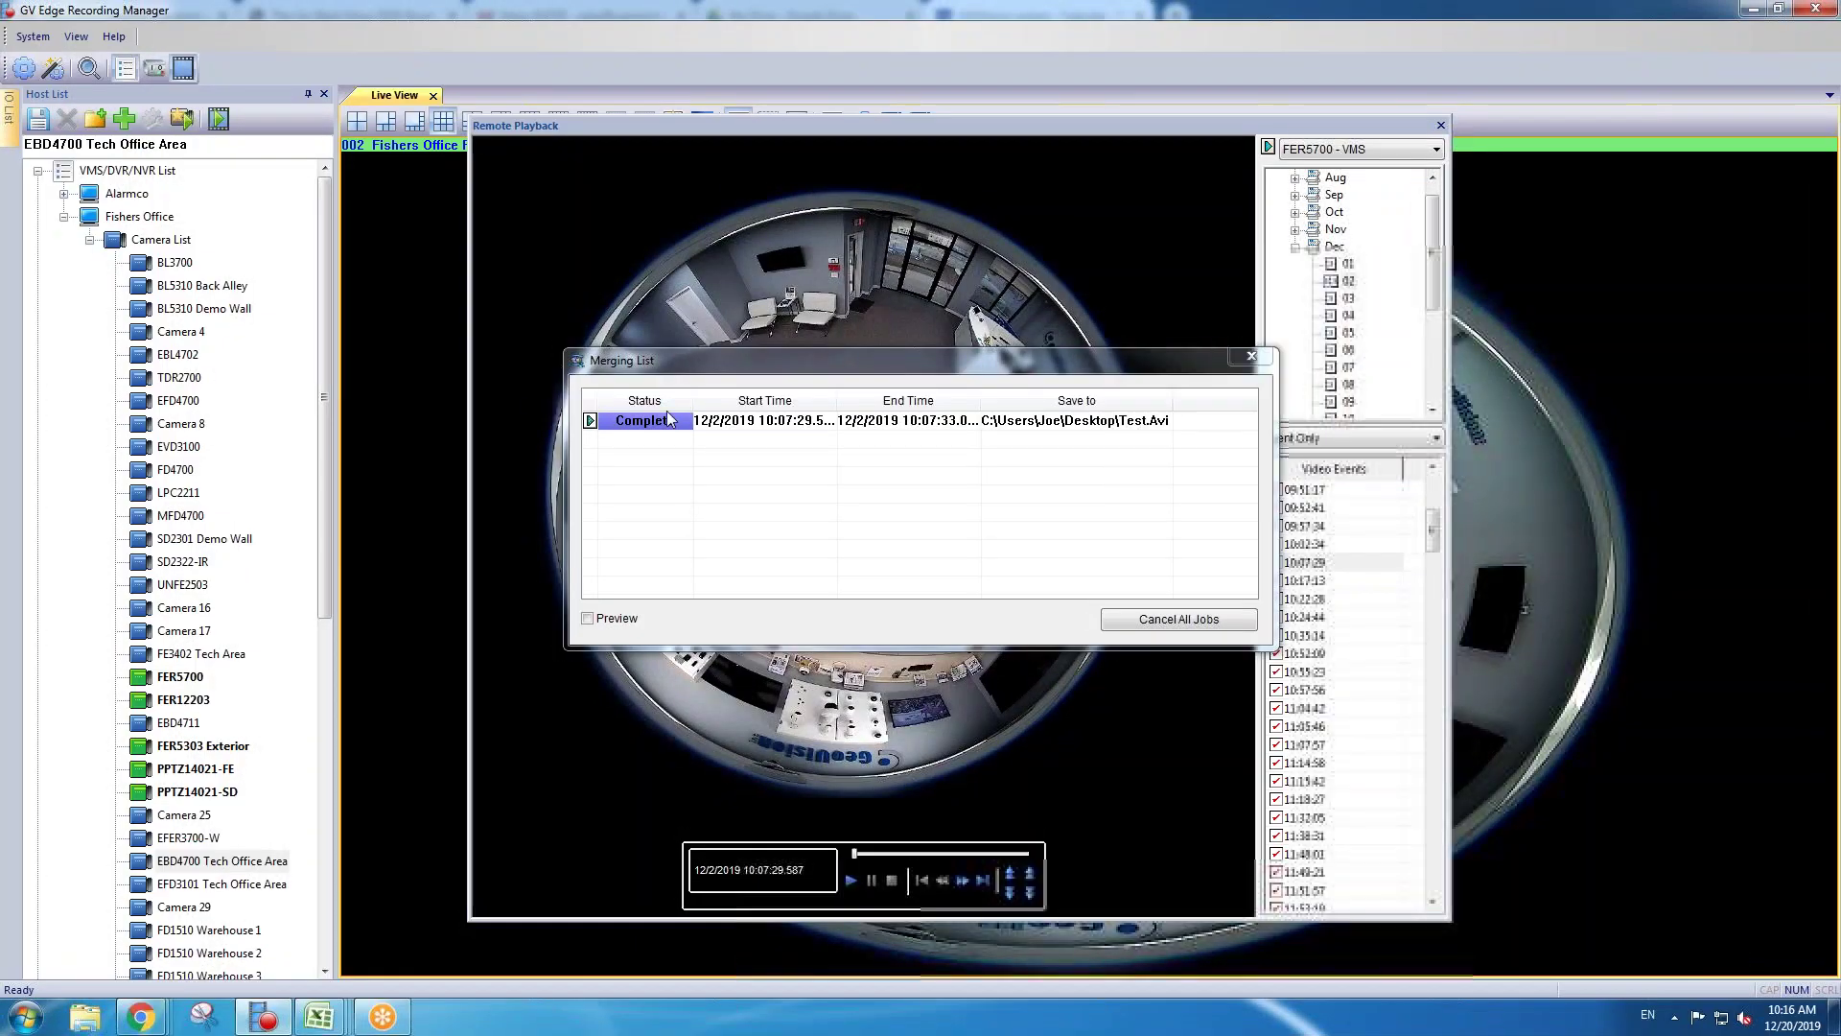
# Step: Remove the completed Test.Avi job from the Merging List and close the empty list
pyautogui.rightClick(588, 427)
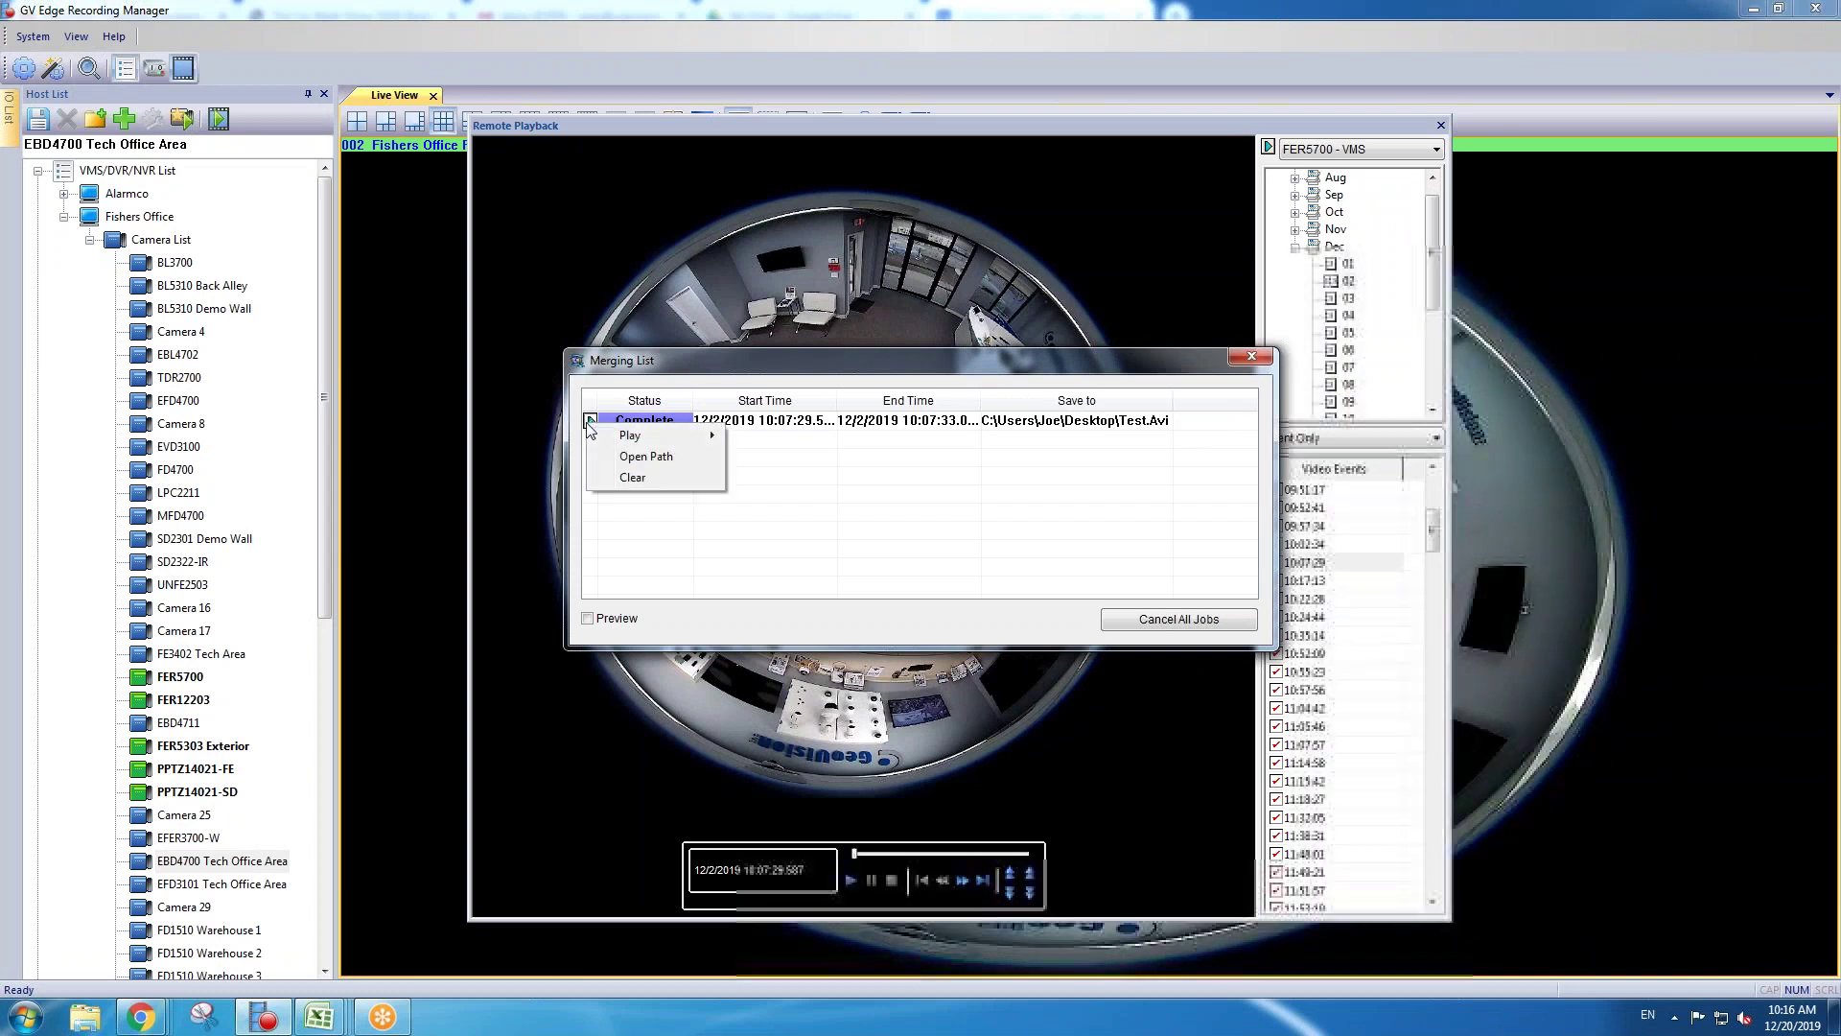
pyautogui.click(635, 479)
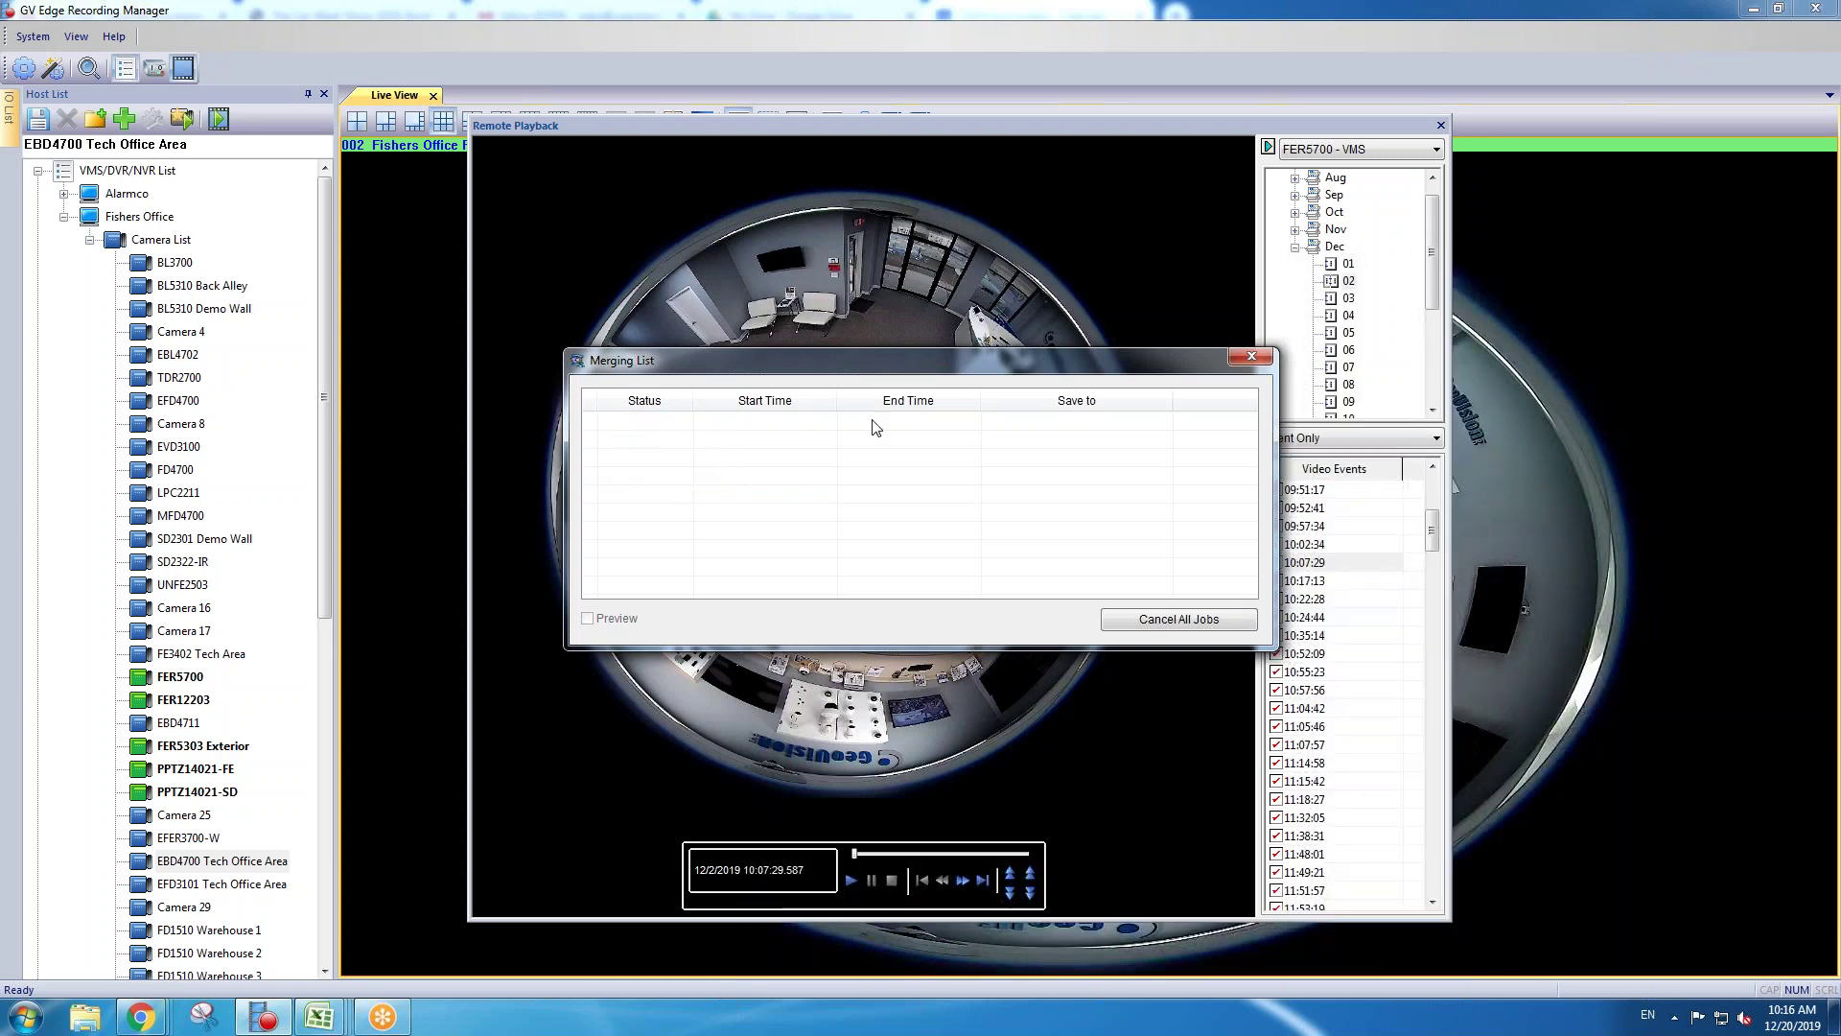
pyautogui.click(1250, 357)
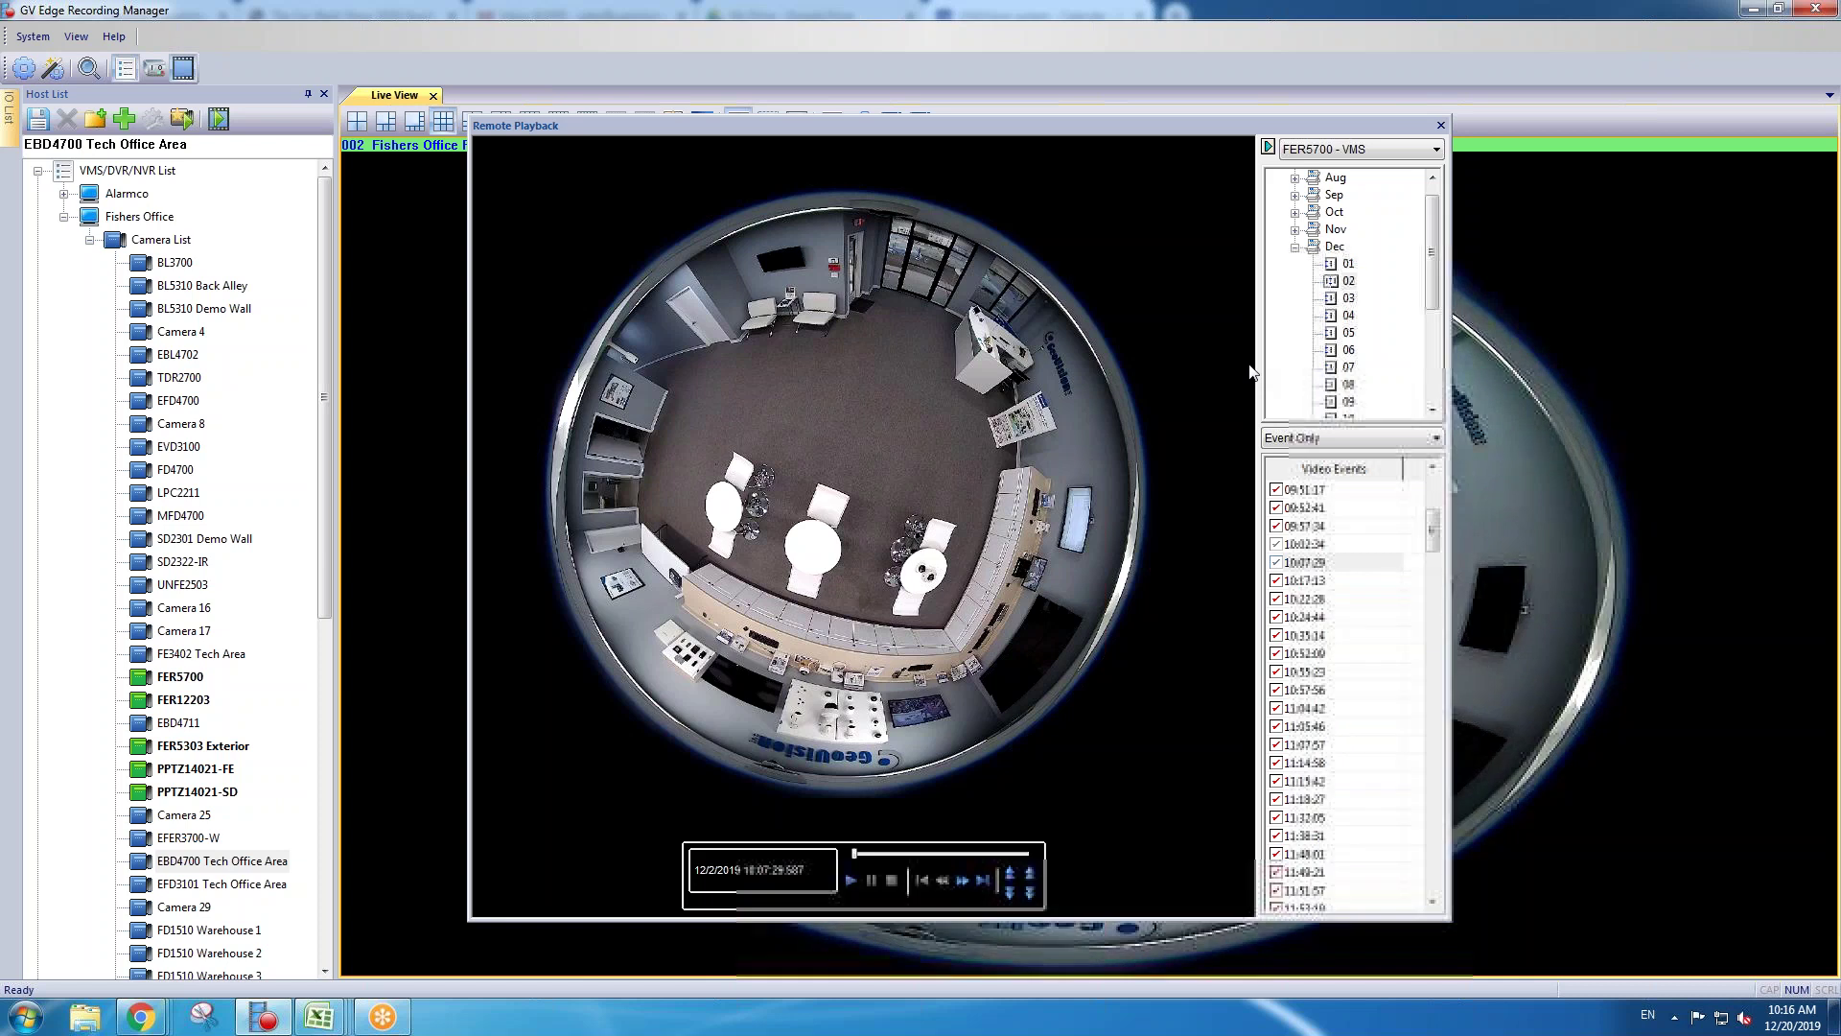
# Step: Close Remote Playback, close all live camera feeds, and switch Live View to the 2x2 layout
pyautogui.click(1440, 125)
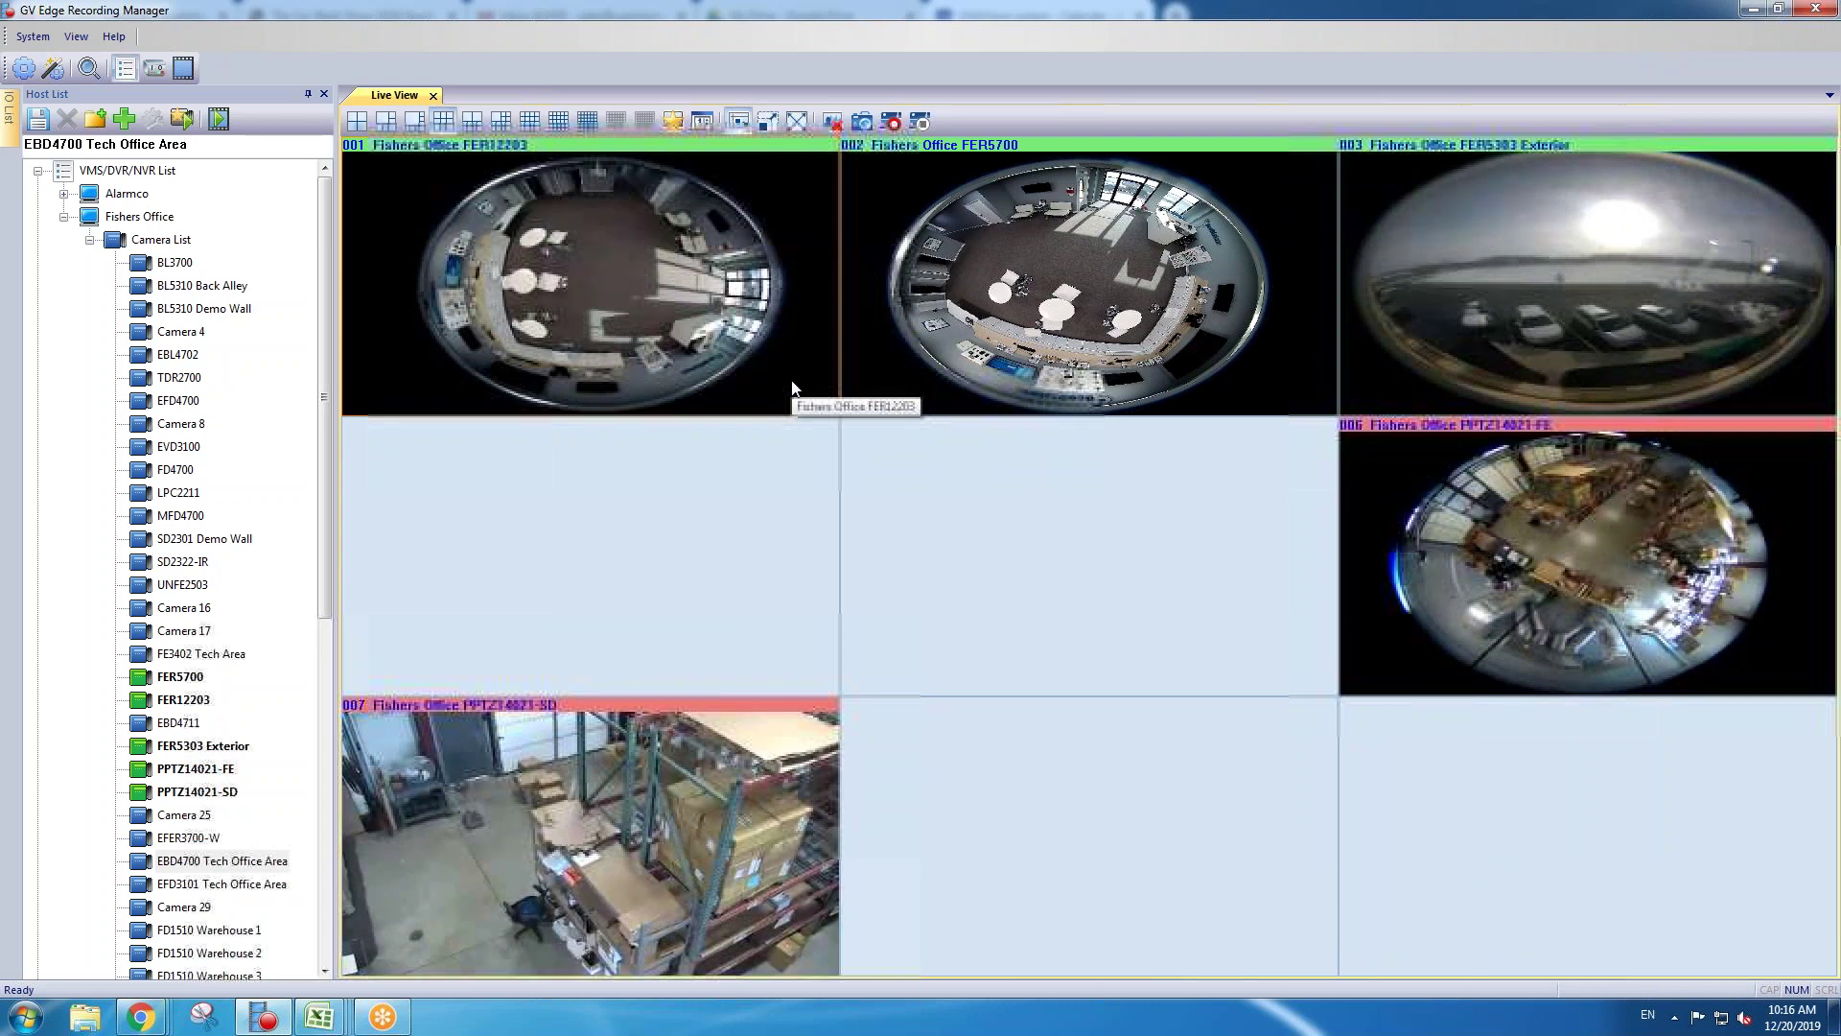
pyautogui.click(521, 451)
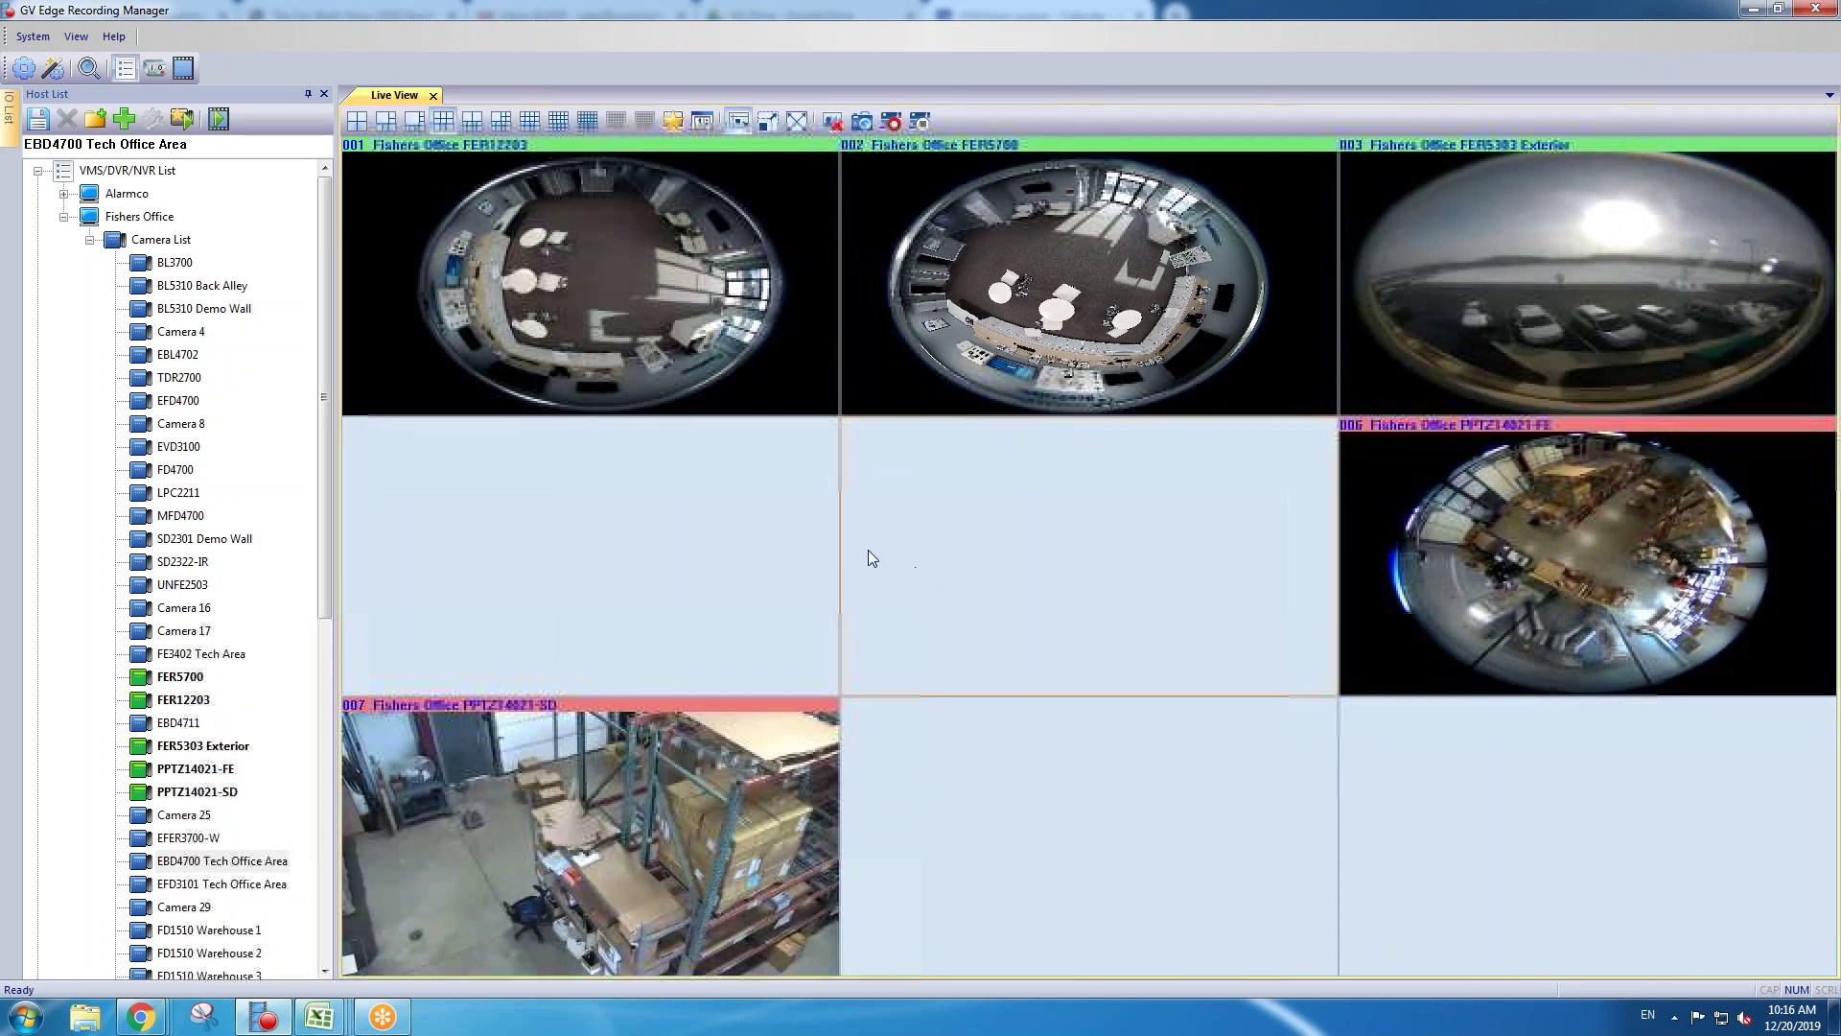
pyautogui.click(758, 245)
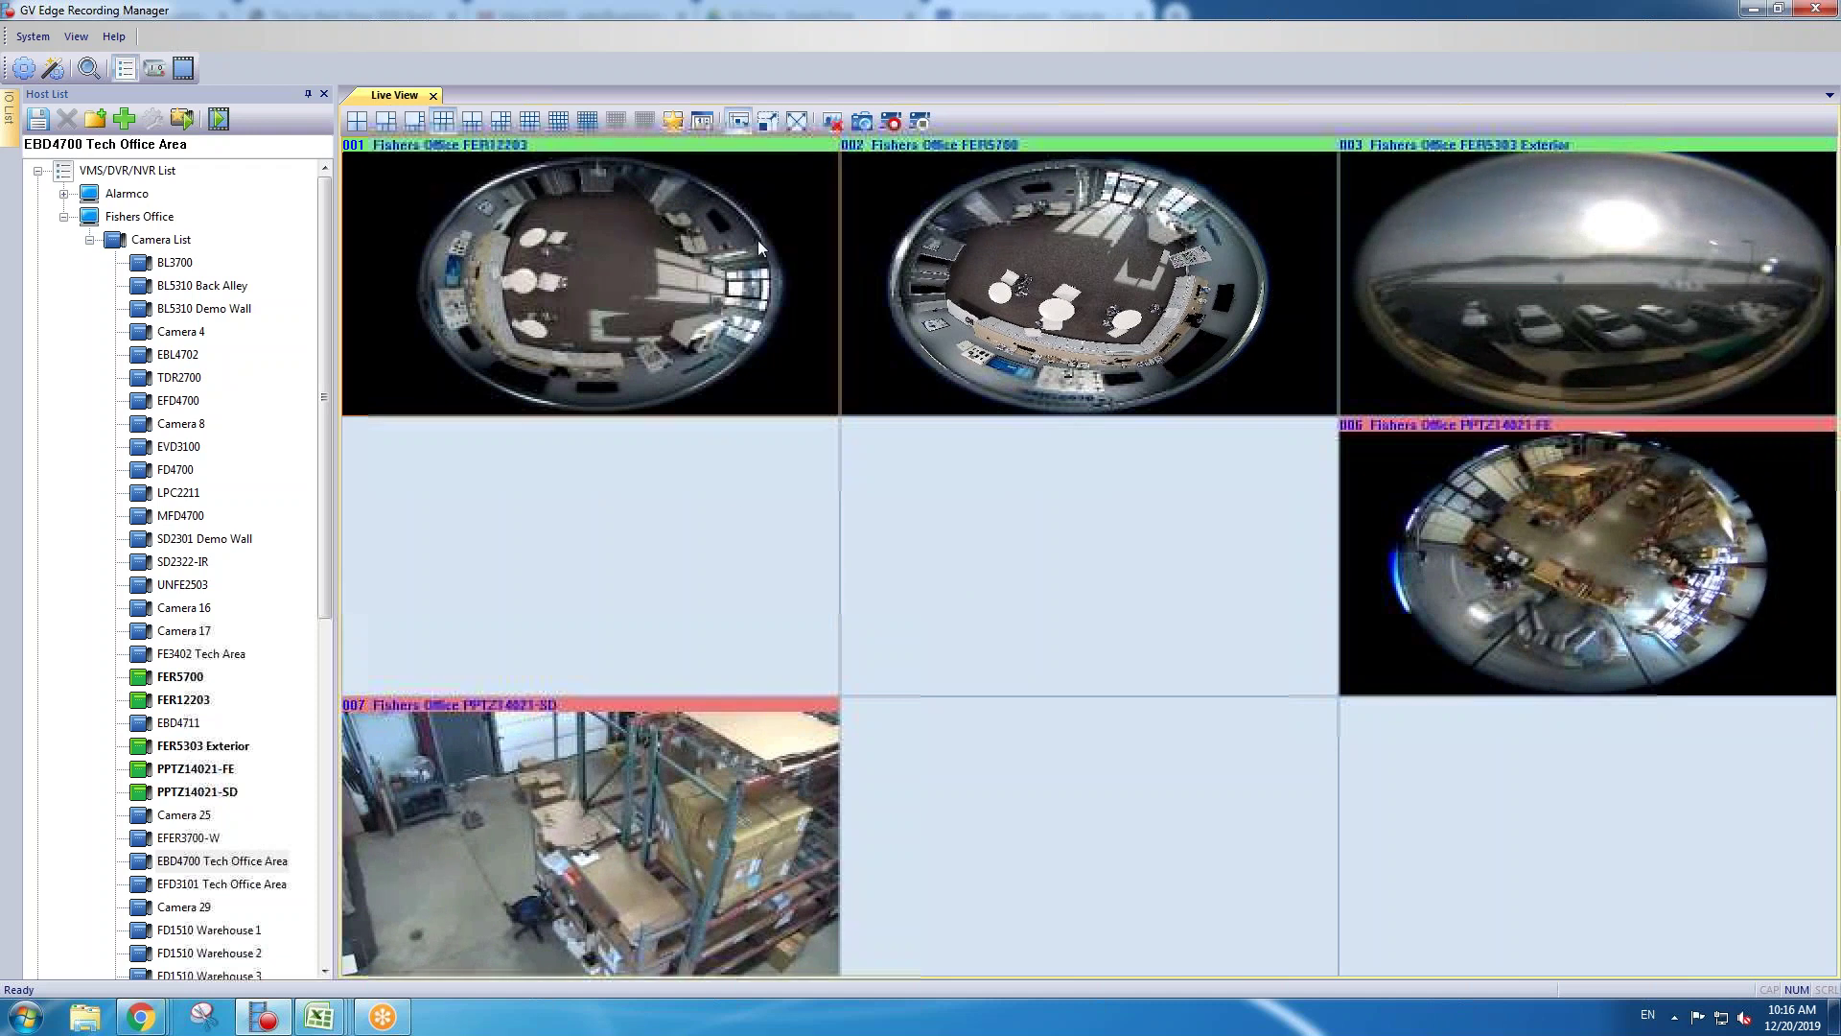
pyautogui.click(831, 125)
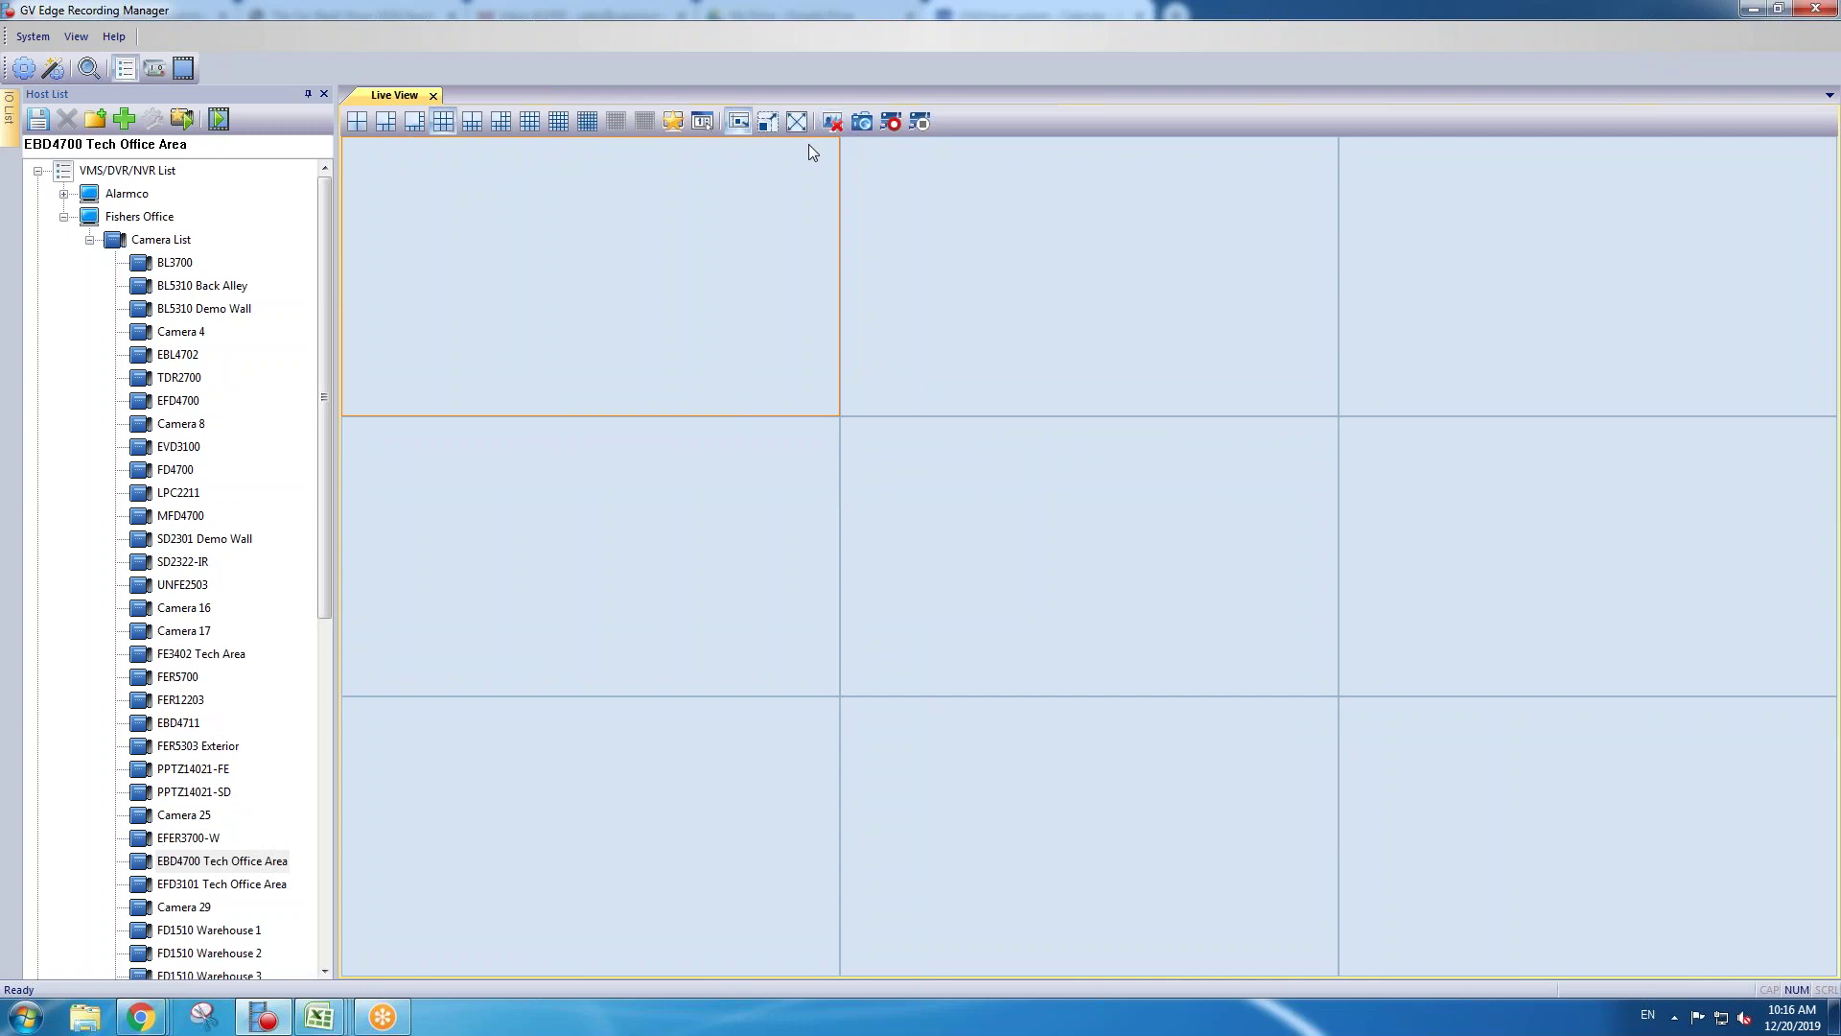
pyautogui.click(361, 121)
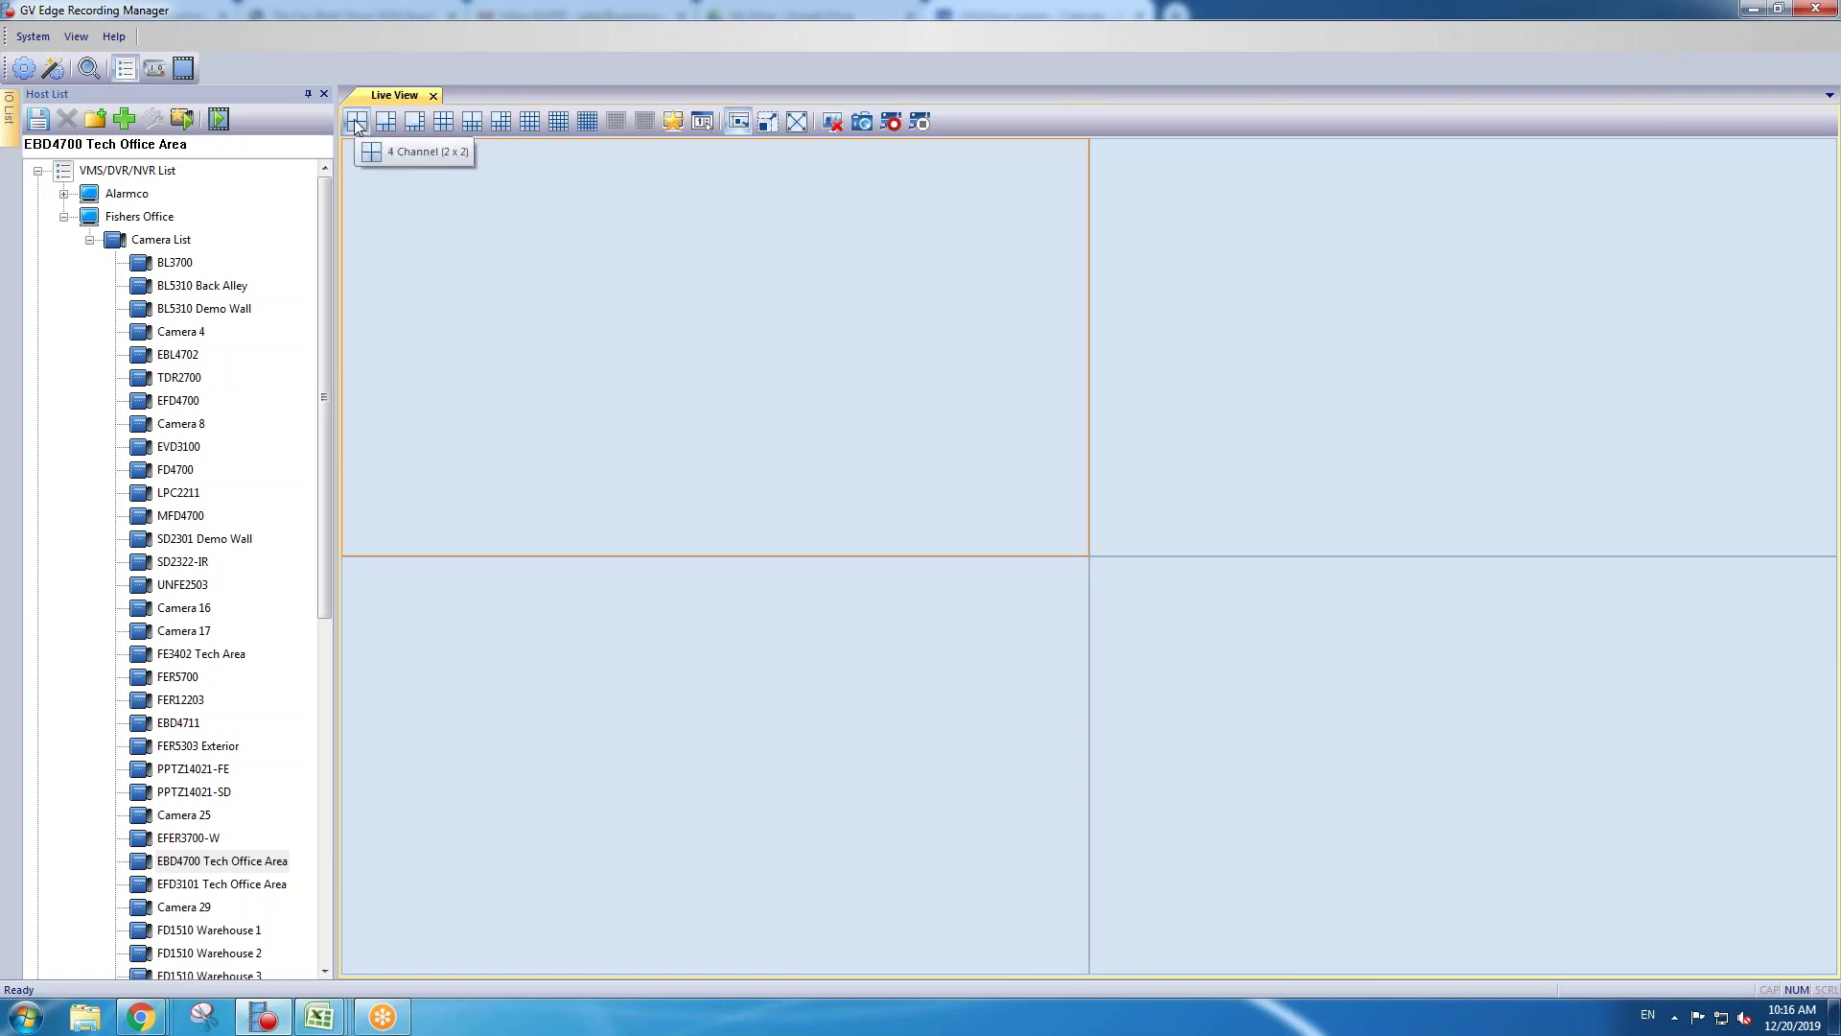
# Step: Fill the 2x2 grid with FER12203, FER5700, PPTZ14021-FE and PPTZ14021-SD feeds
pyautogui.moveTo(323, 344); pyautogui.dragTo(319, 452)
pyautogui.moveTo(184, 494); pyautogui.dragTo(659, 414)
pyautogui.doubleClick(179, 469)
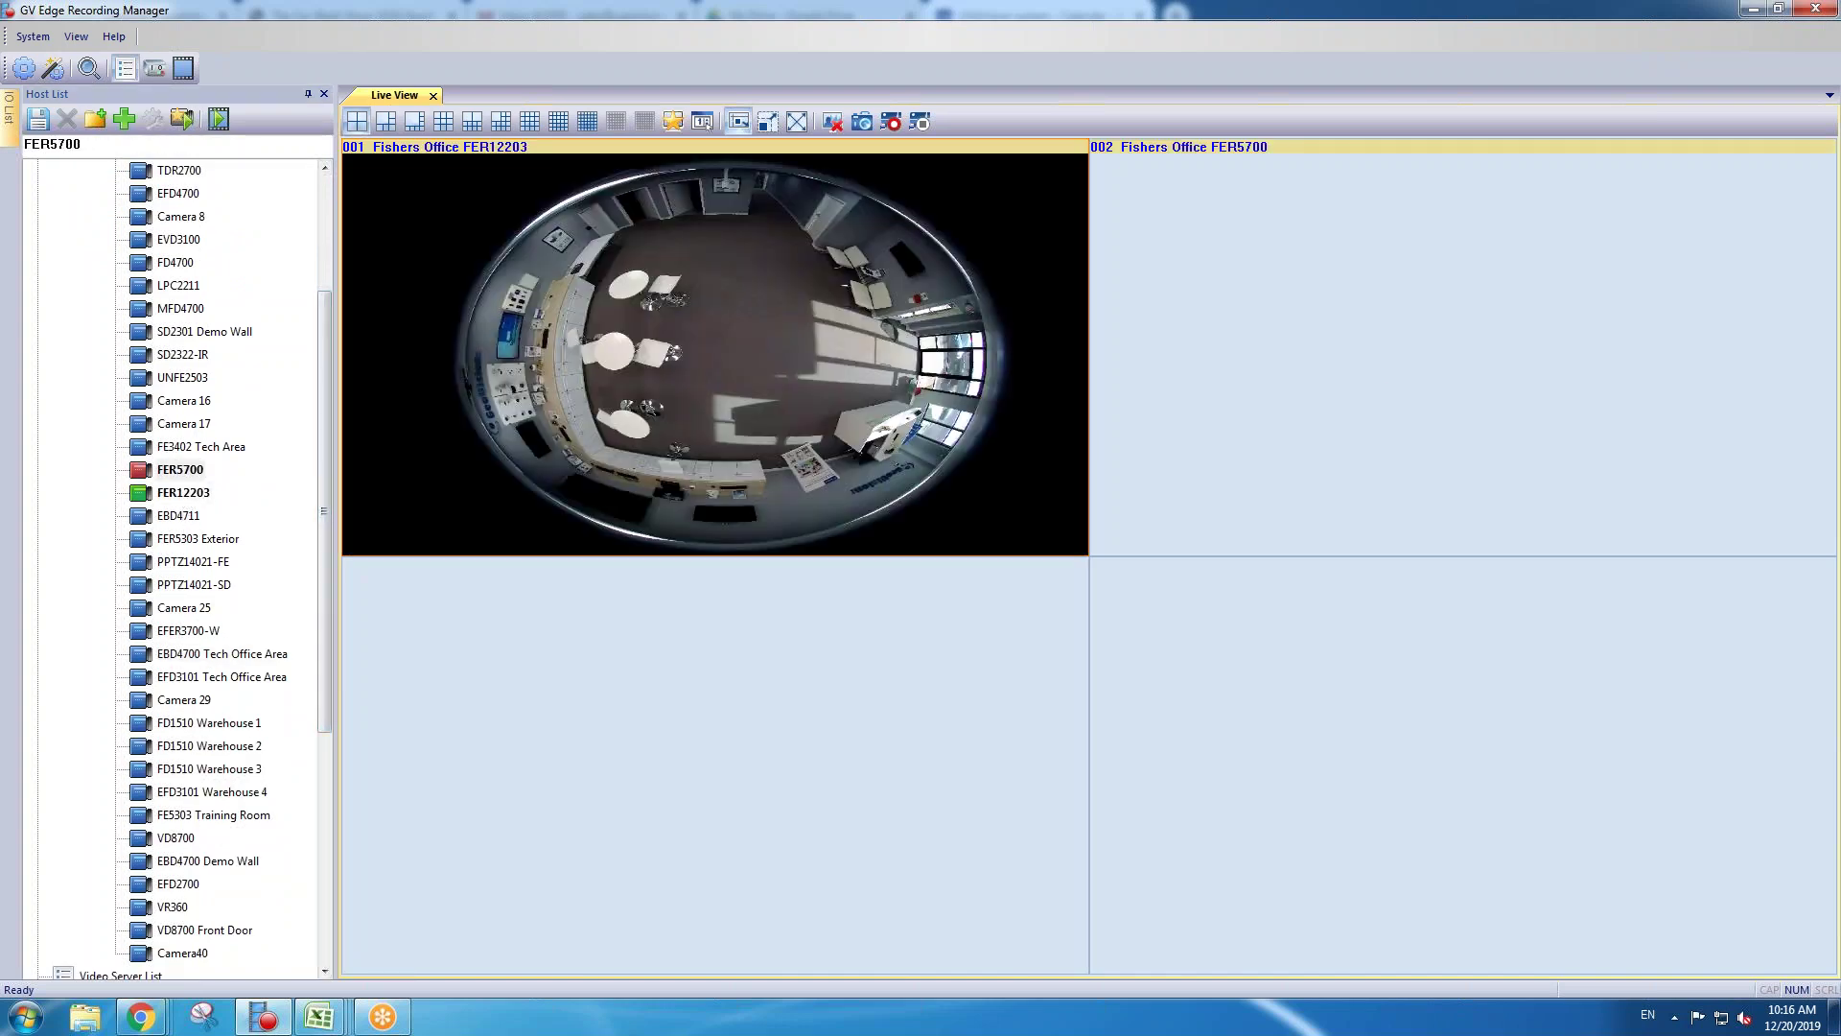
pyautogui.doubleClick(193, 561)
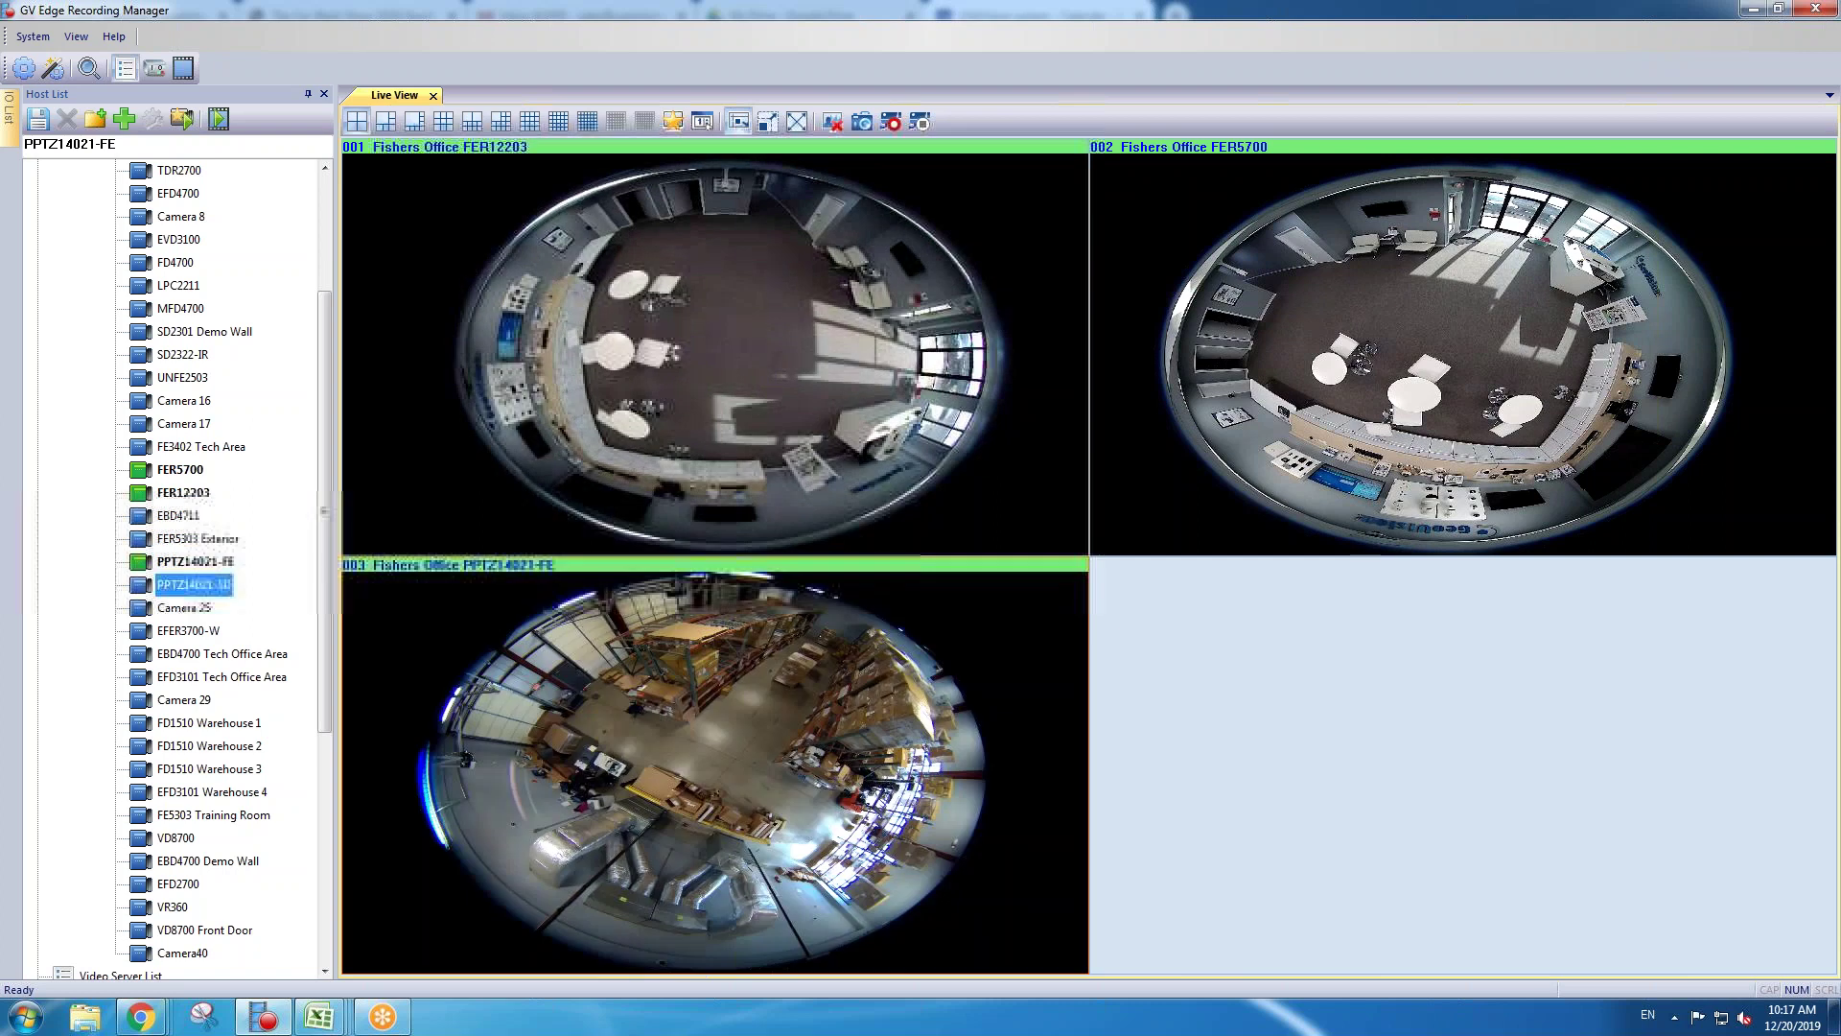
pyautogui.doubleClick(197, 584)
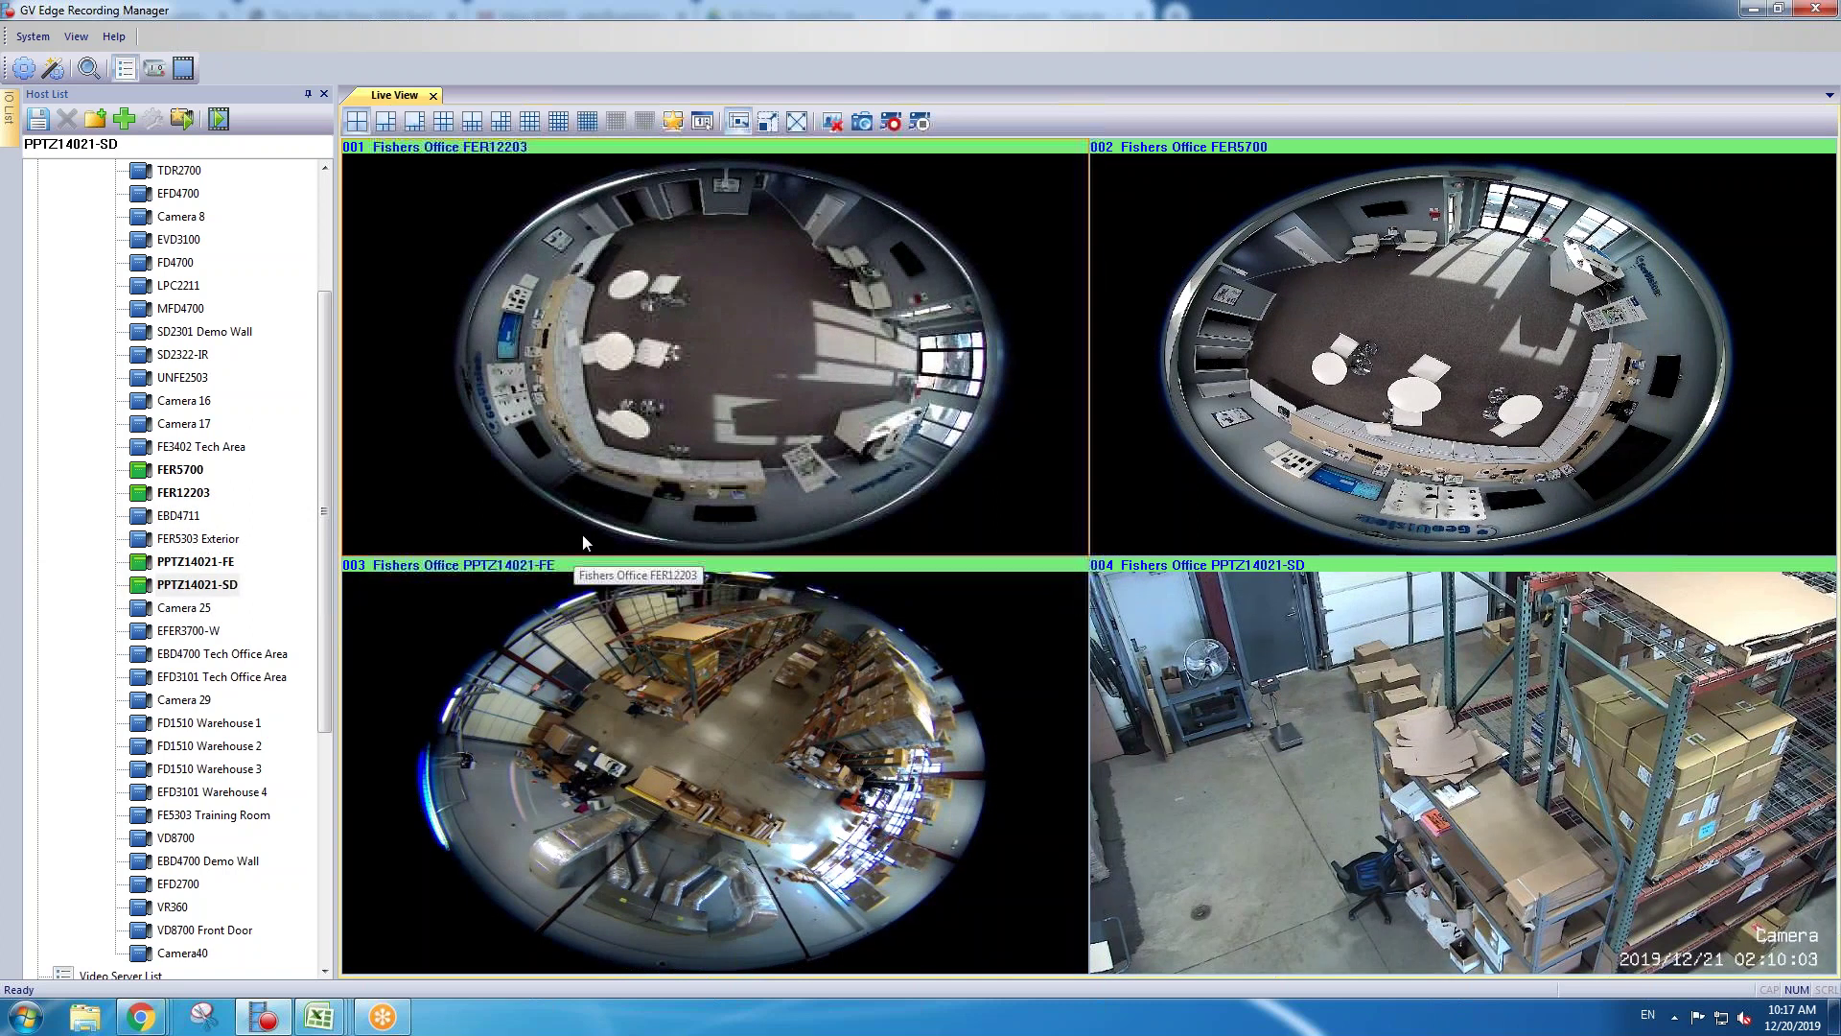
# Step: Add the four-camera layout to Favorites under the name 'Demo Quad View'
pyautogui.click(675, 122)
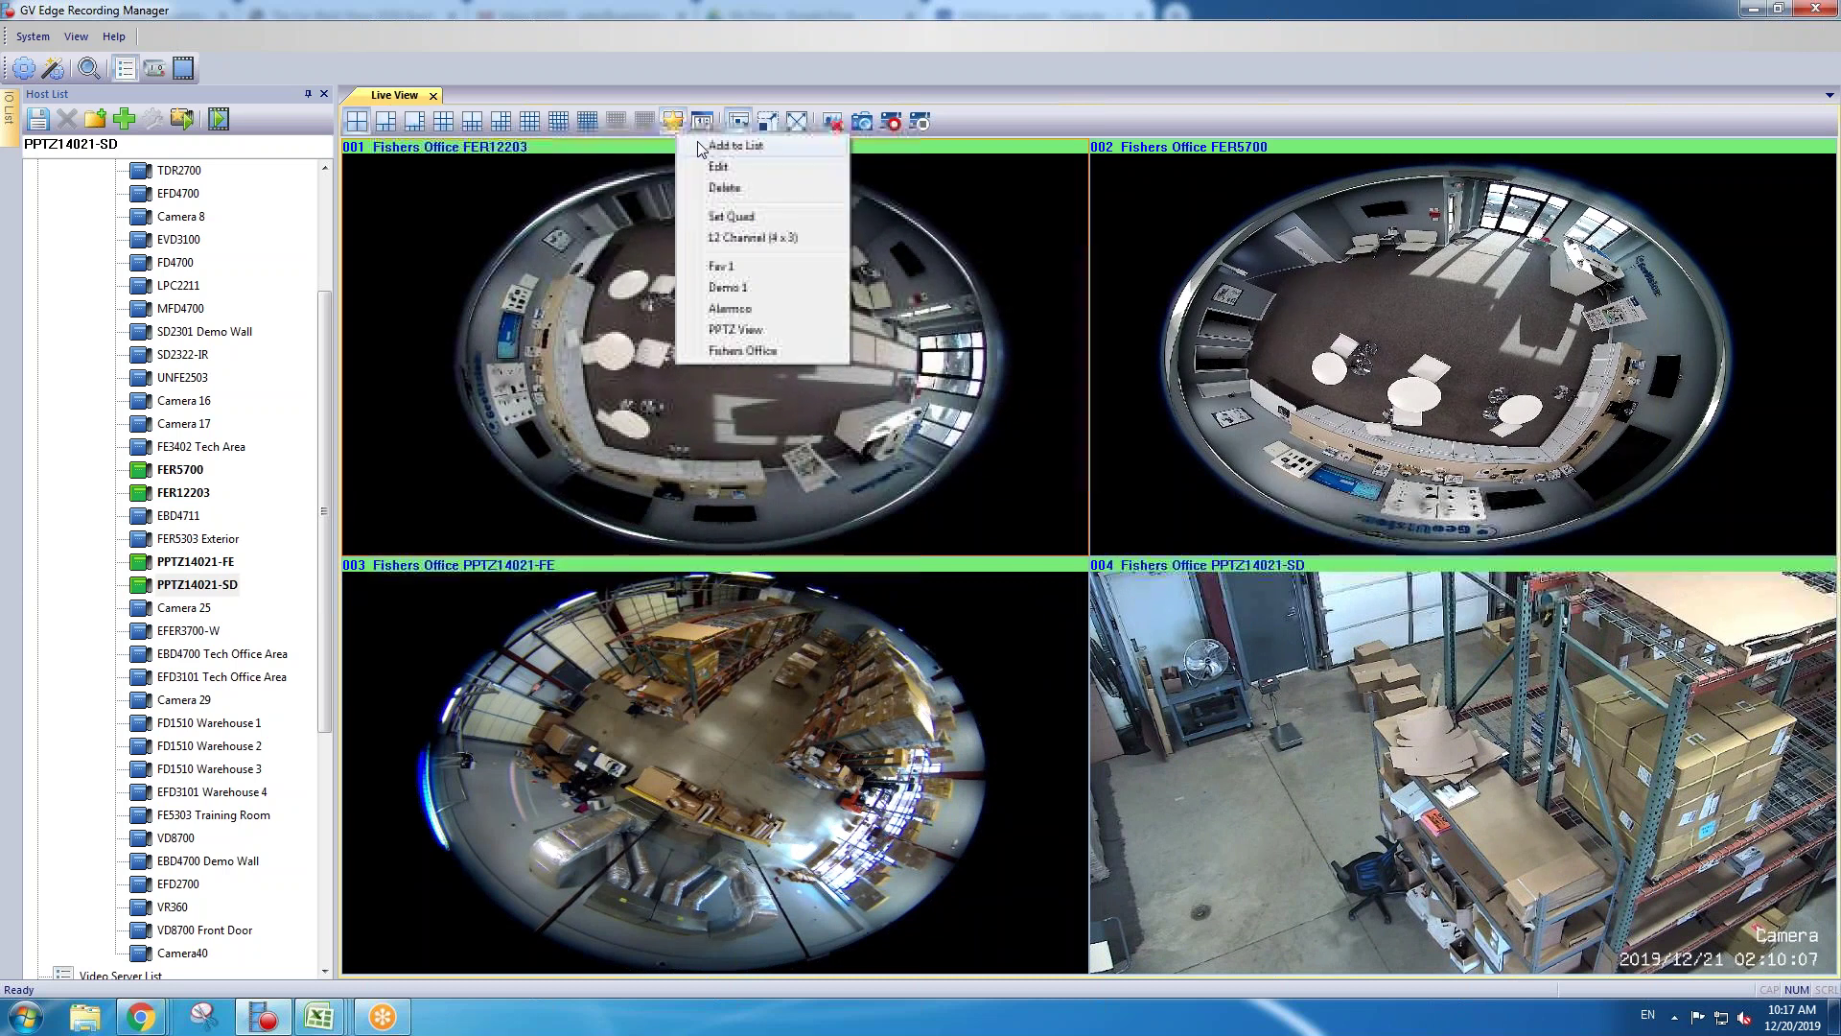
pyautogui.click(698, 143)
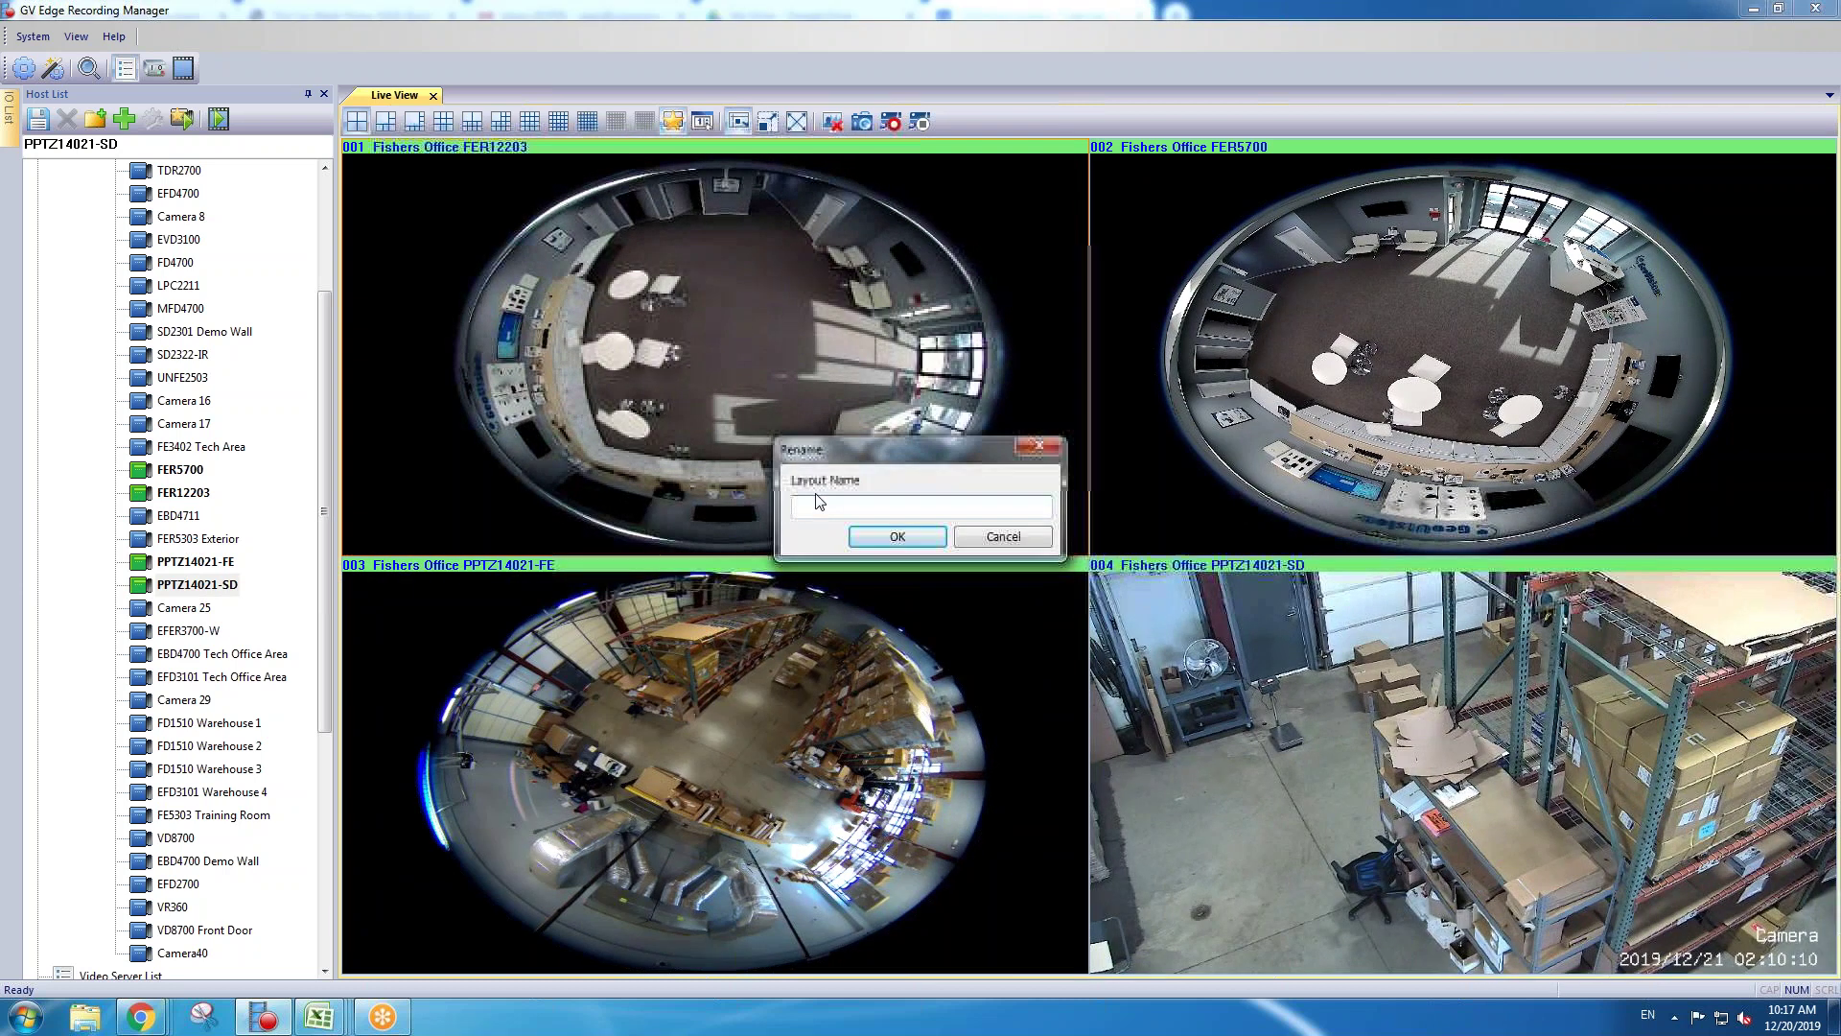
pyautogui.write('Demo Quad')
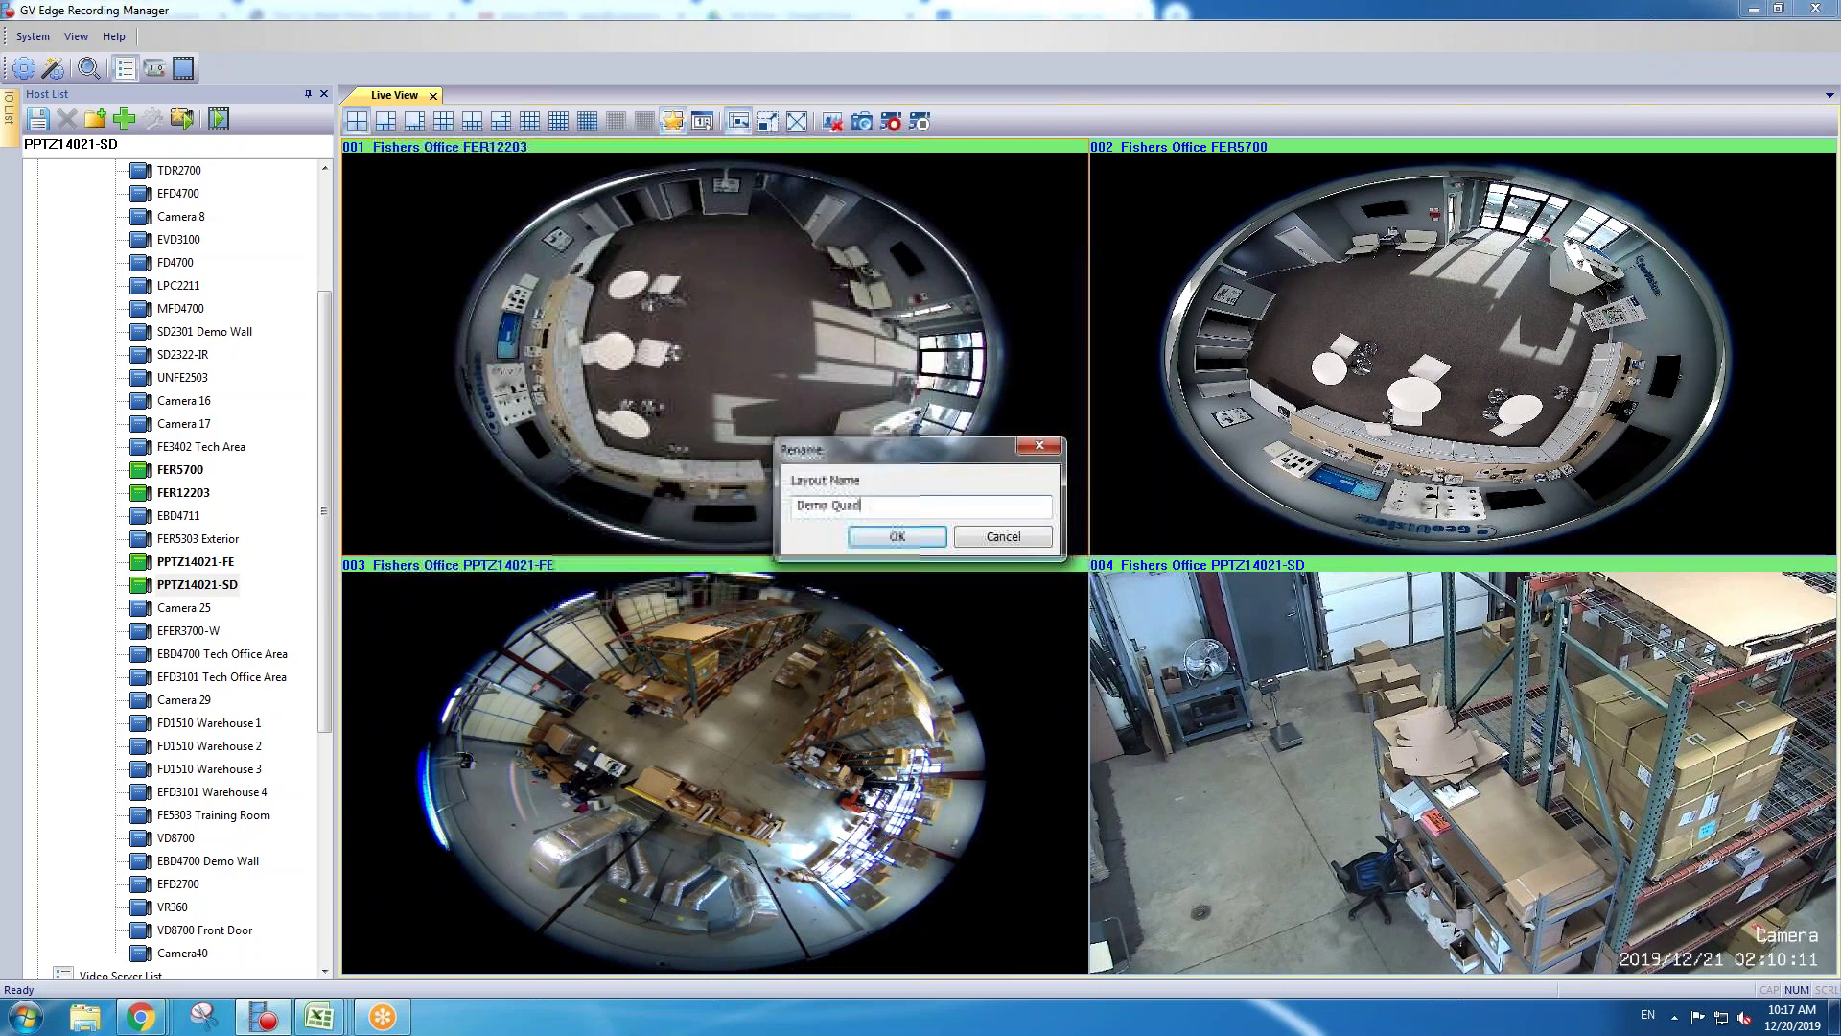
pyautogui.write(' View')
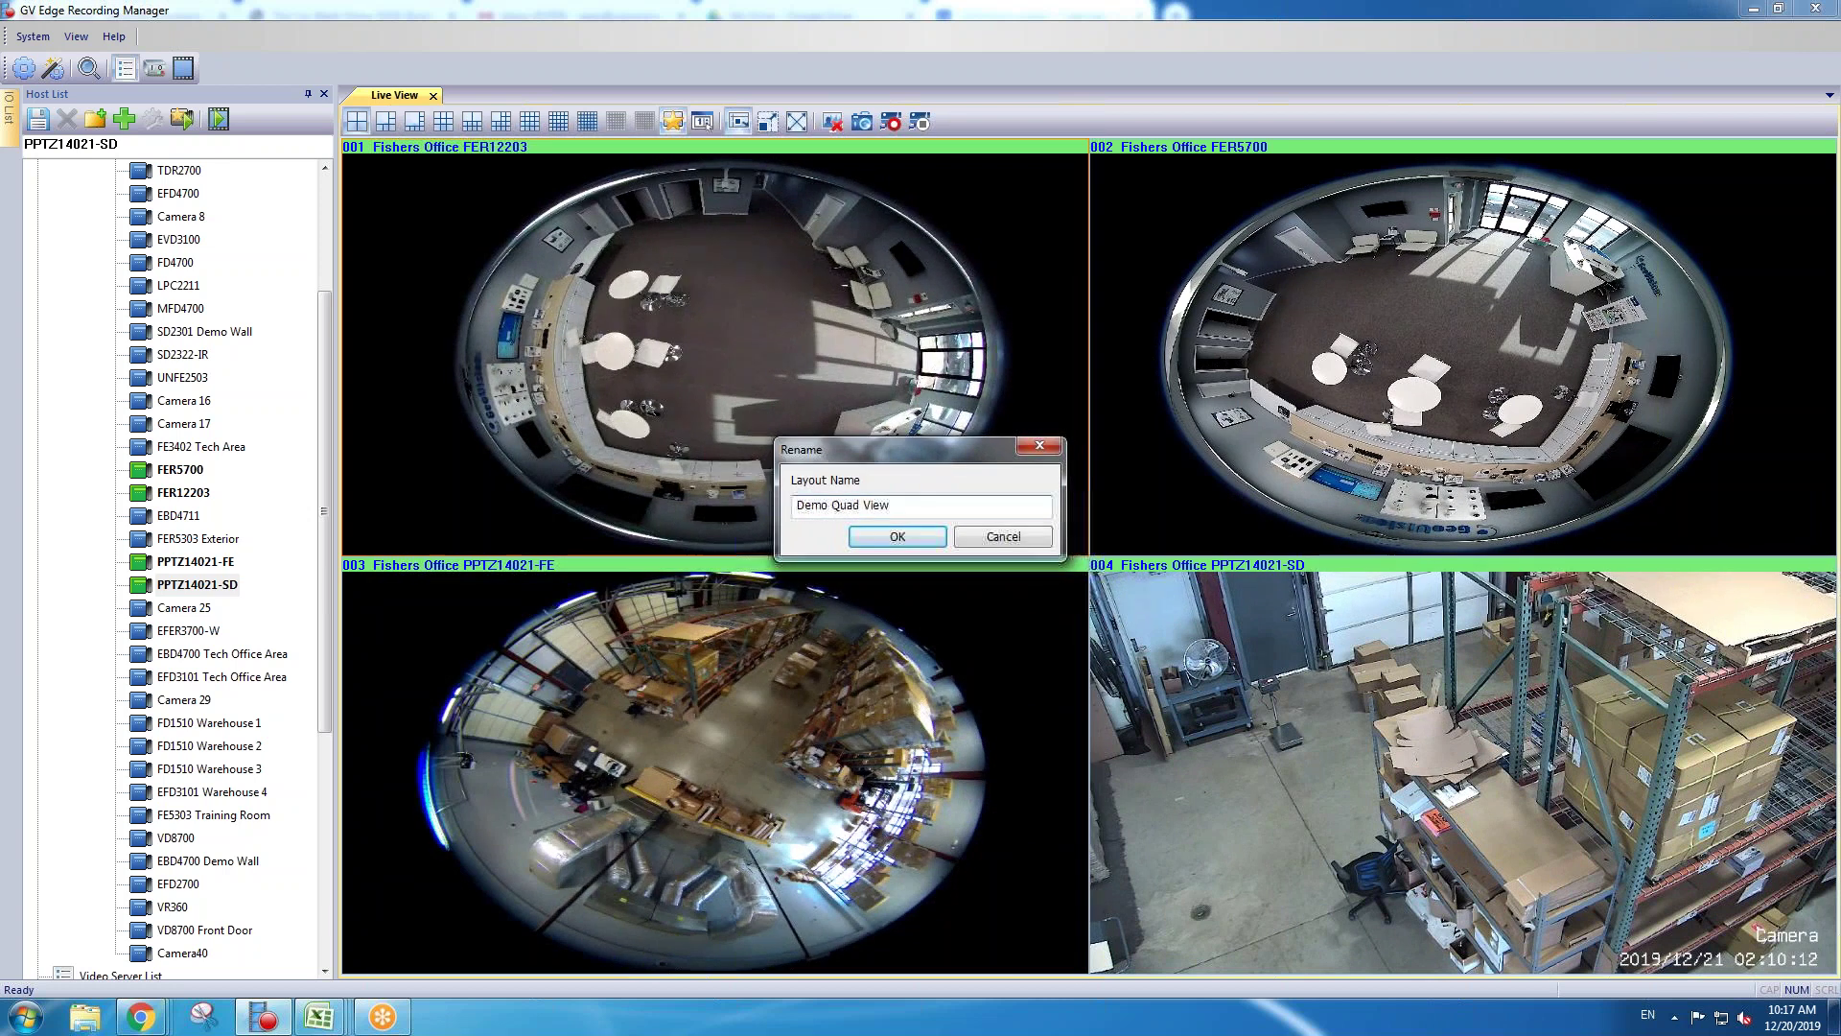
pyautogui.click(908, 535)
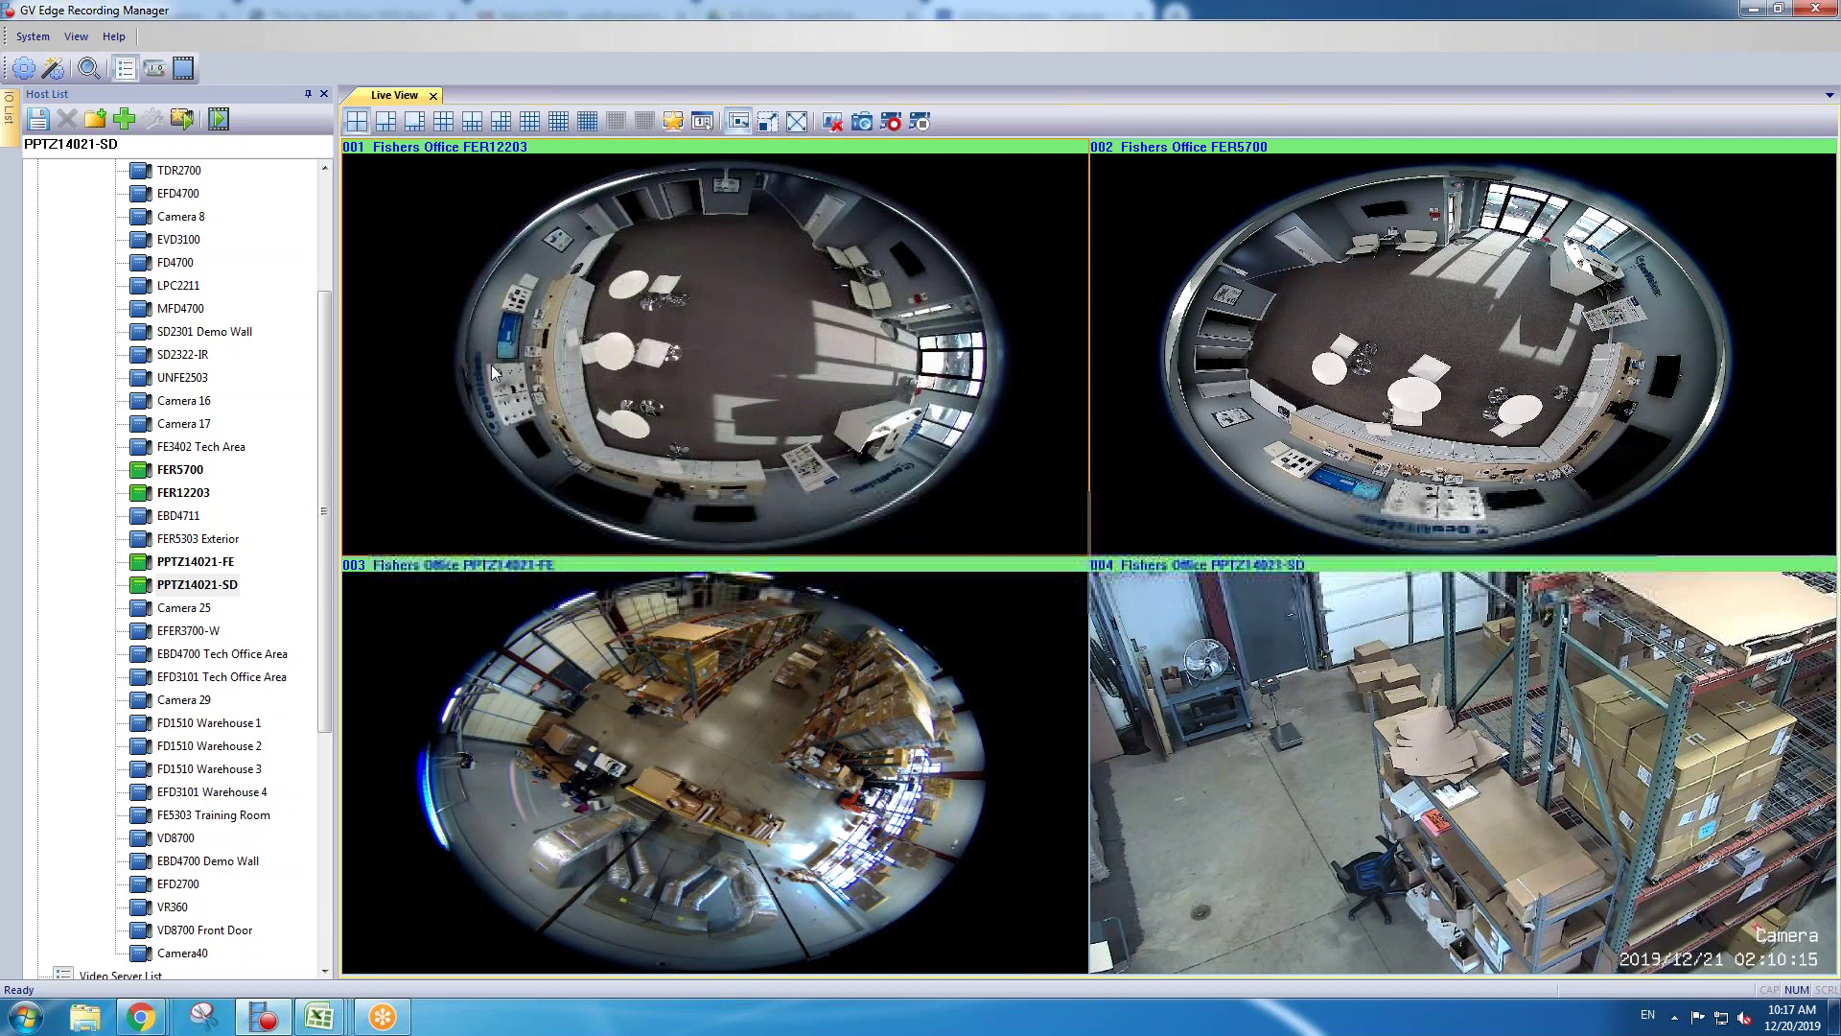
pyautogui.click(675, 123)
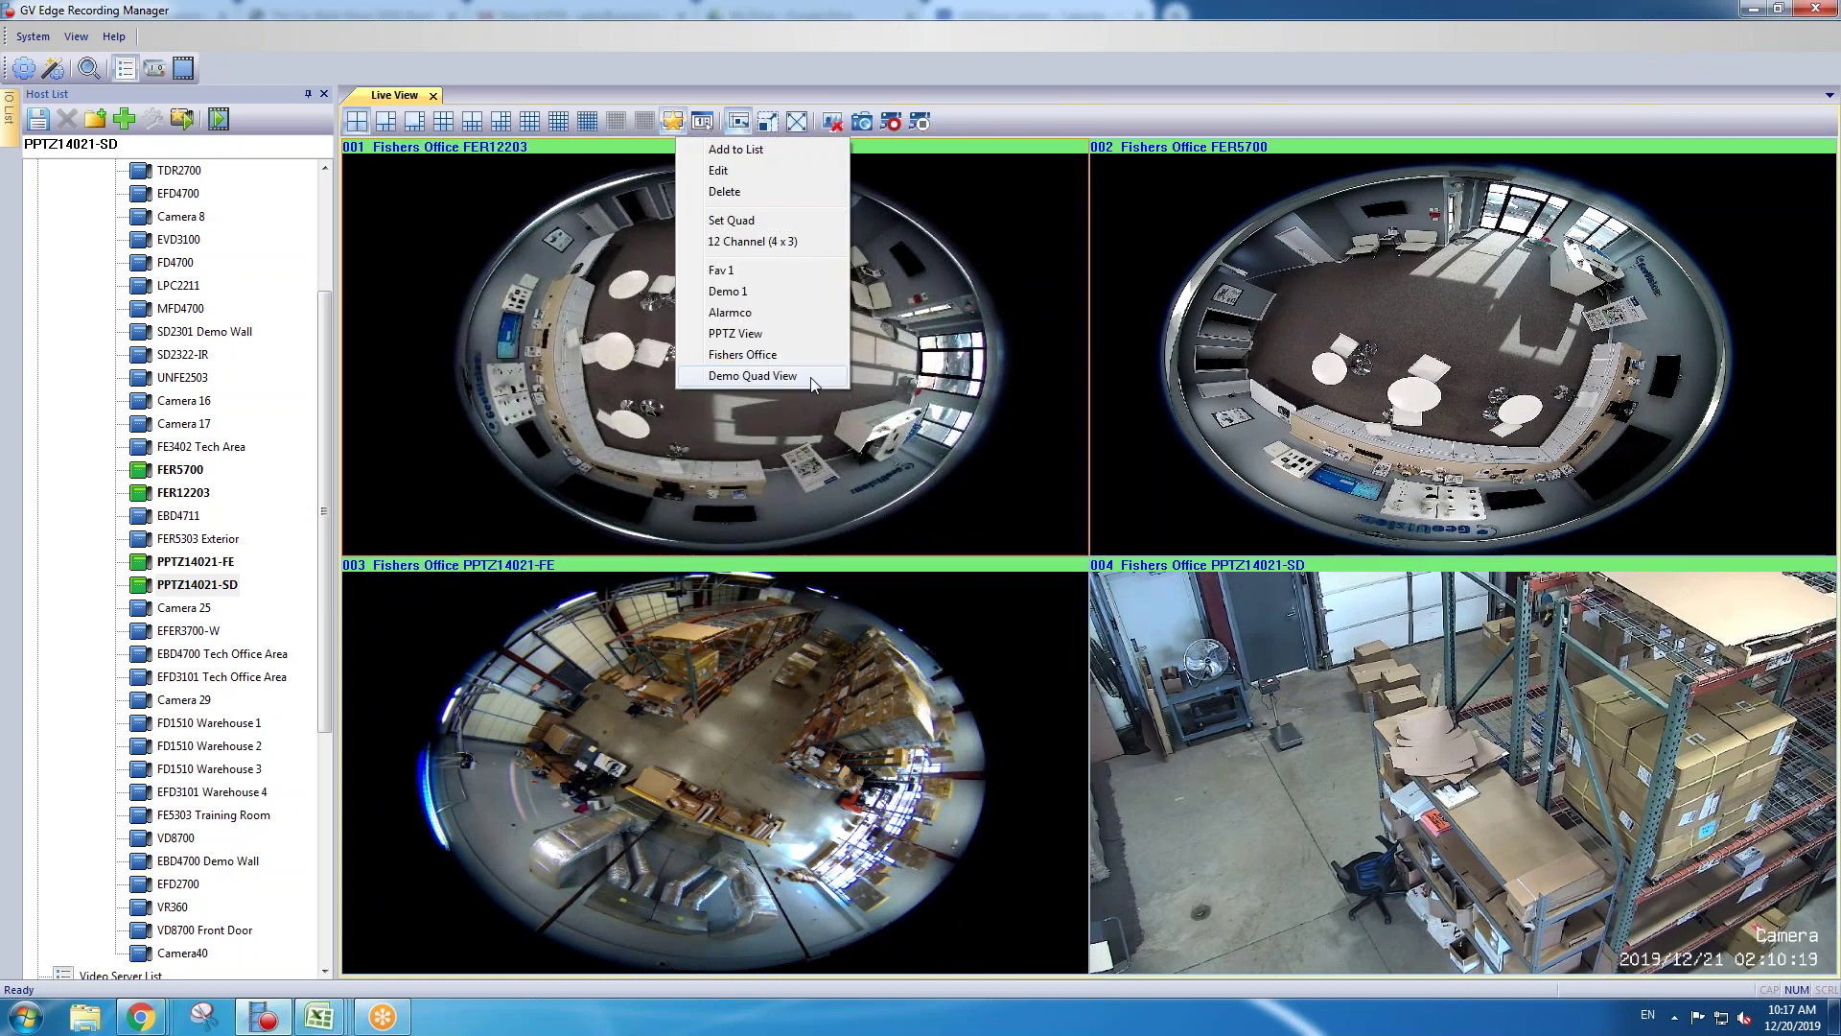
# Step: Load the Fishers Office favorite layout from the Favorites menu
pyautogui.click(746, 375)
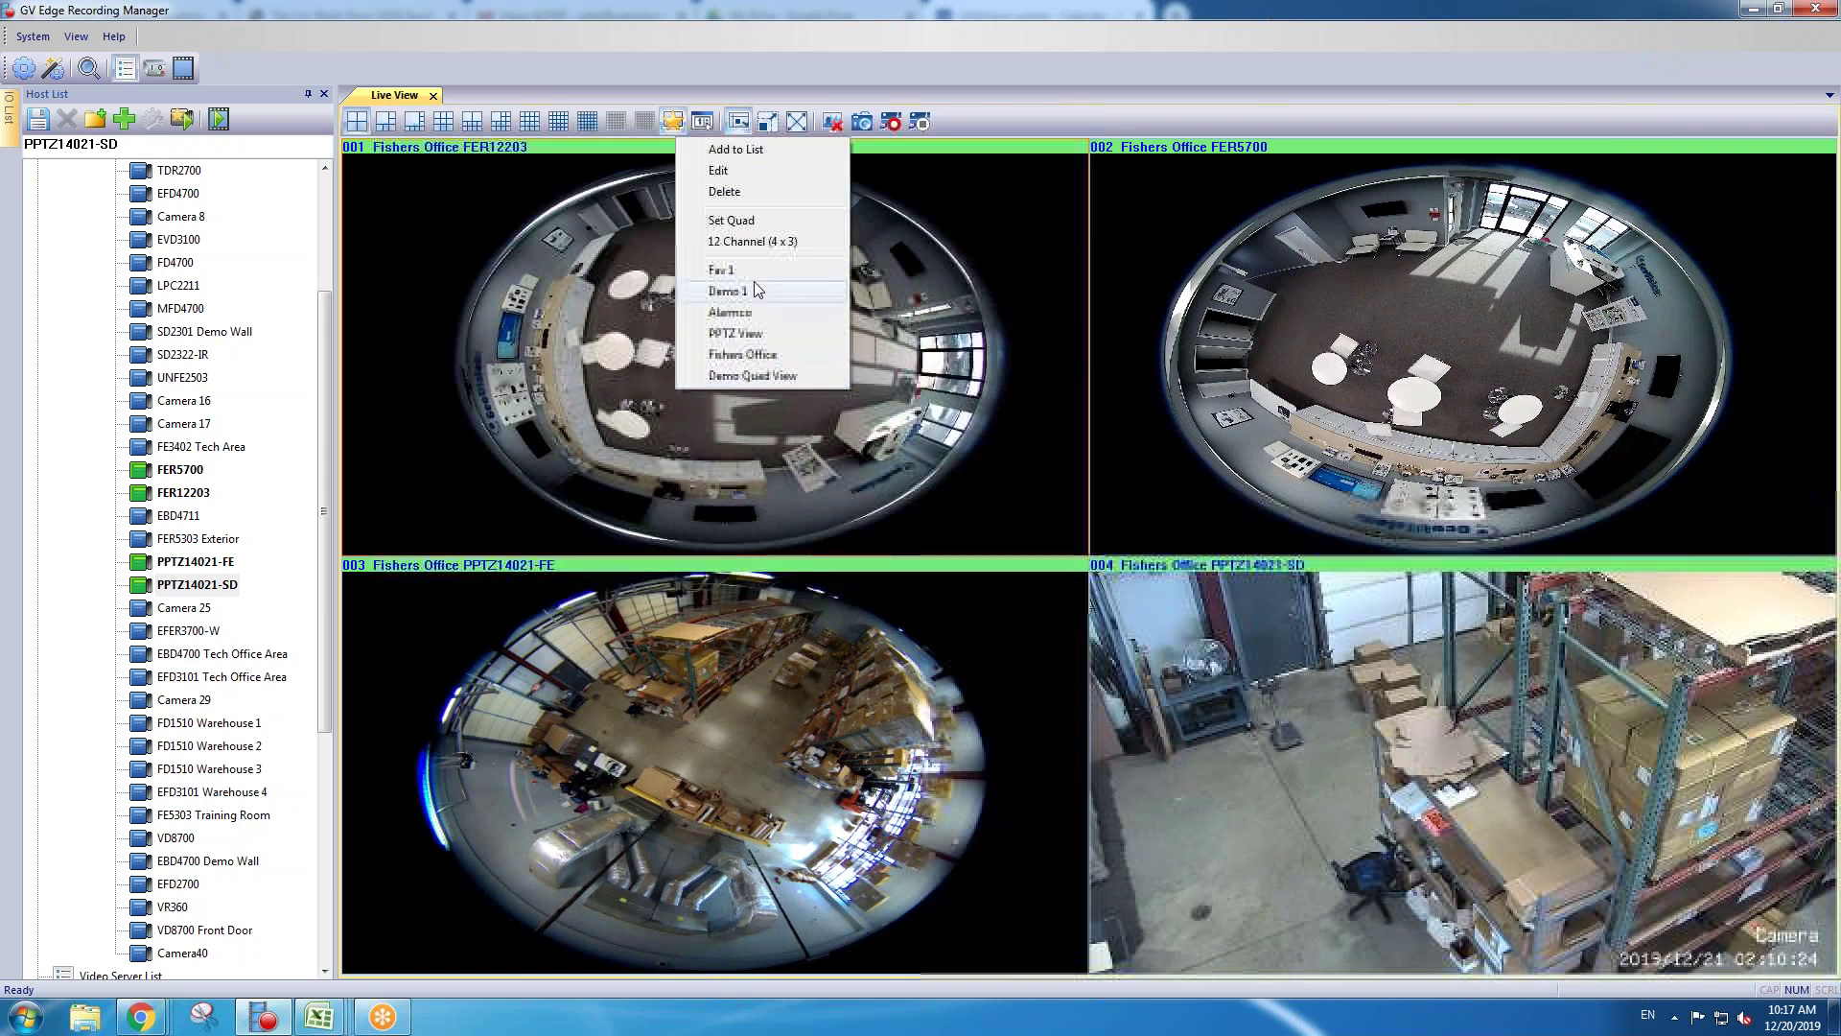
pyautogui.click(763, 331)
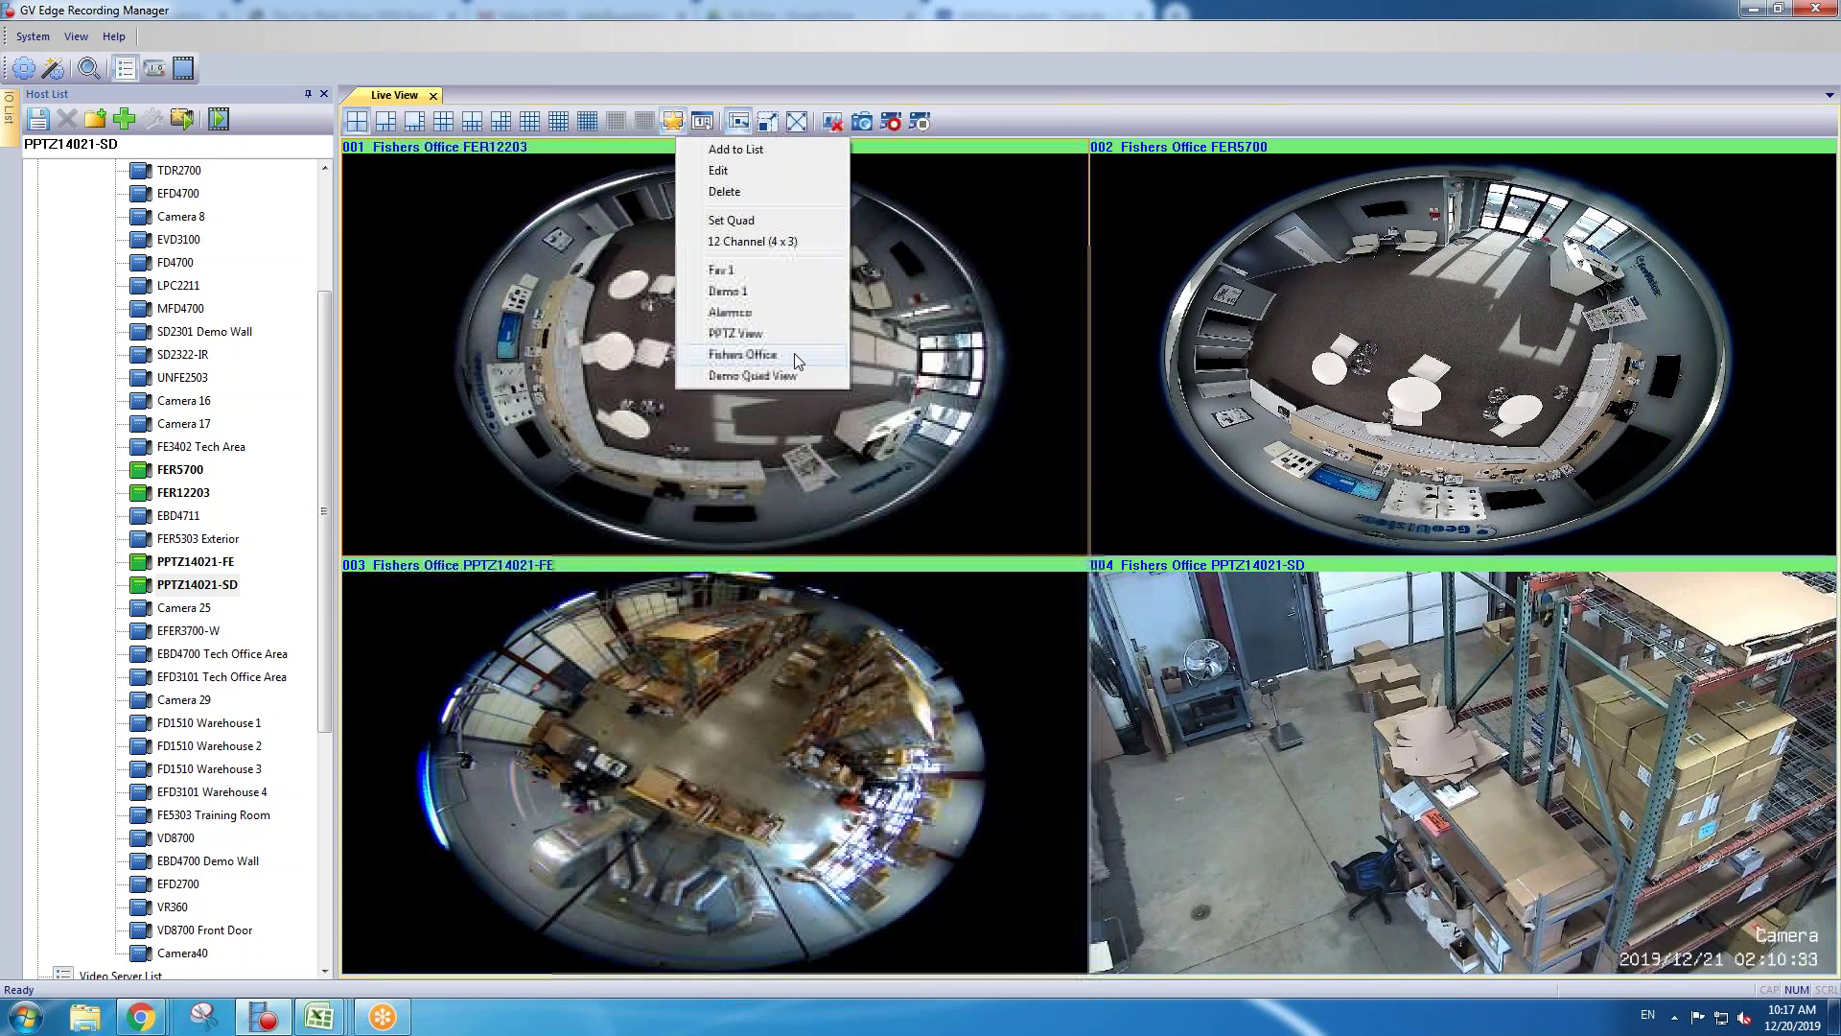
pyautogui.click(793, 353)
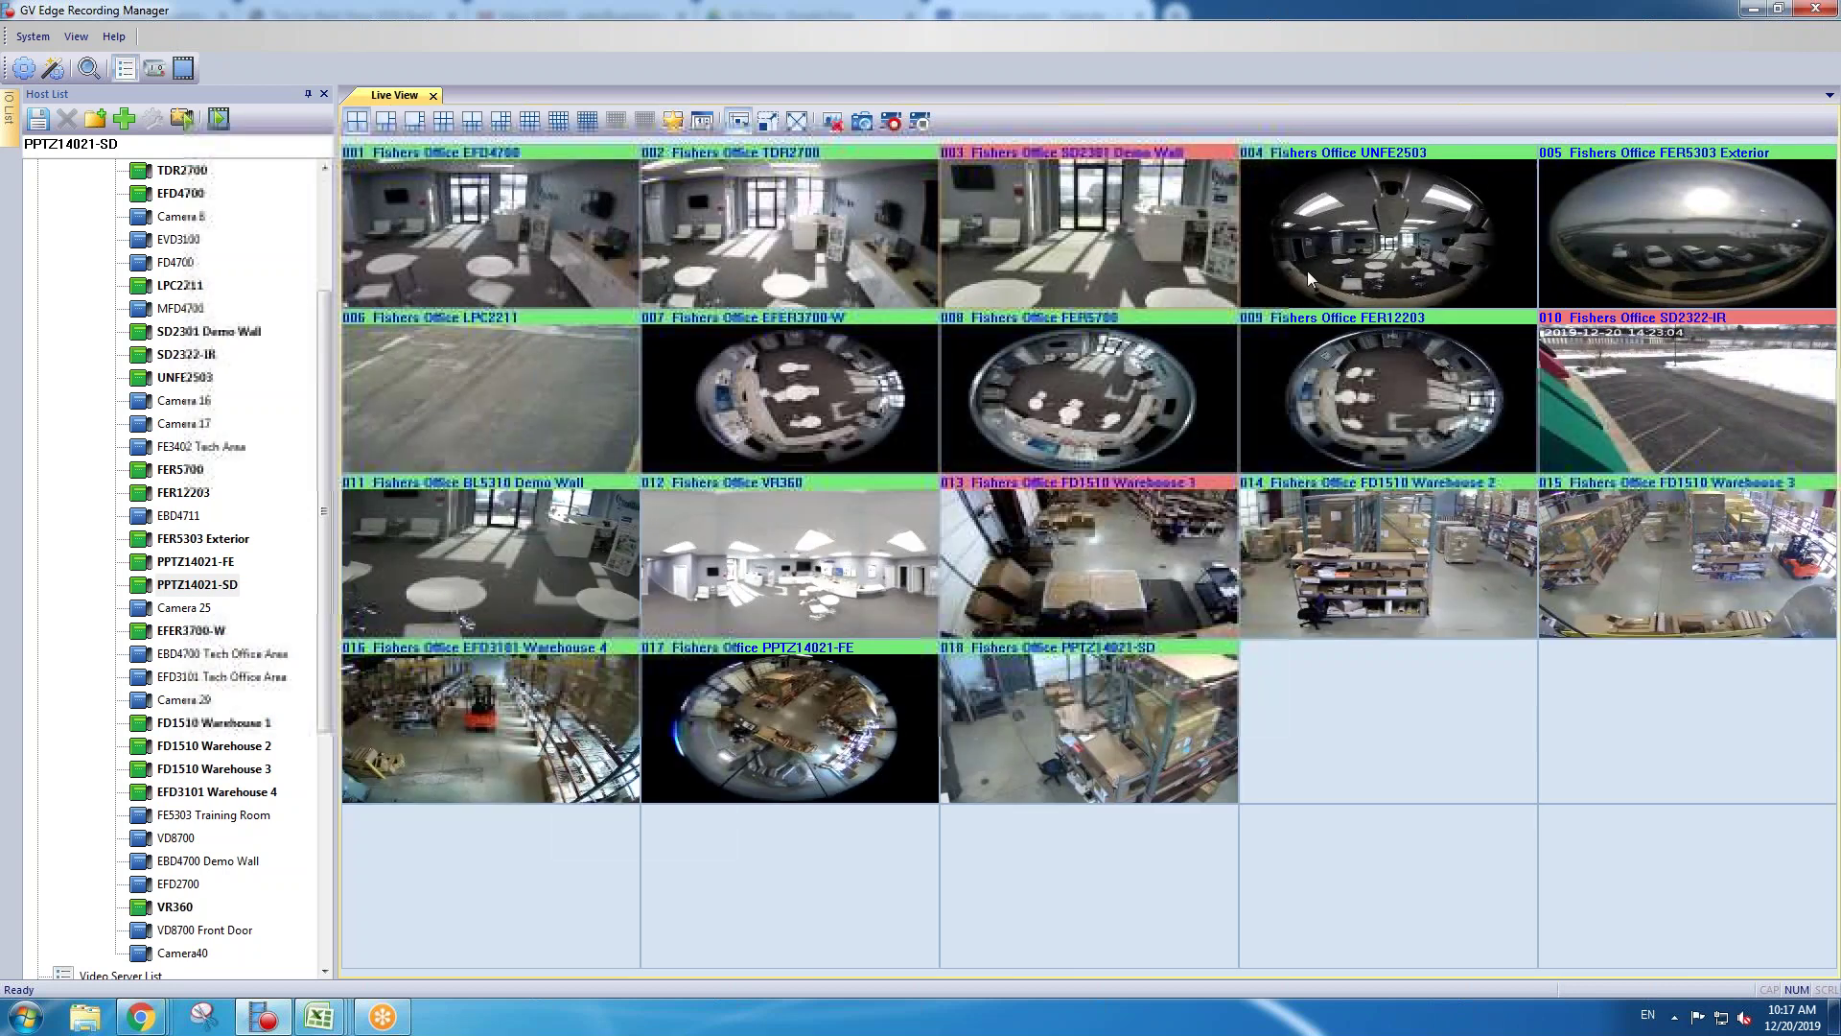
# Step: Recall the Demo Quad View favorite to restore the four camera feeds
pyautogui.click(671, 122)
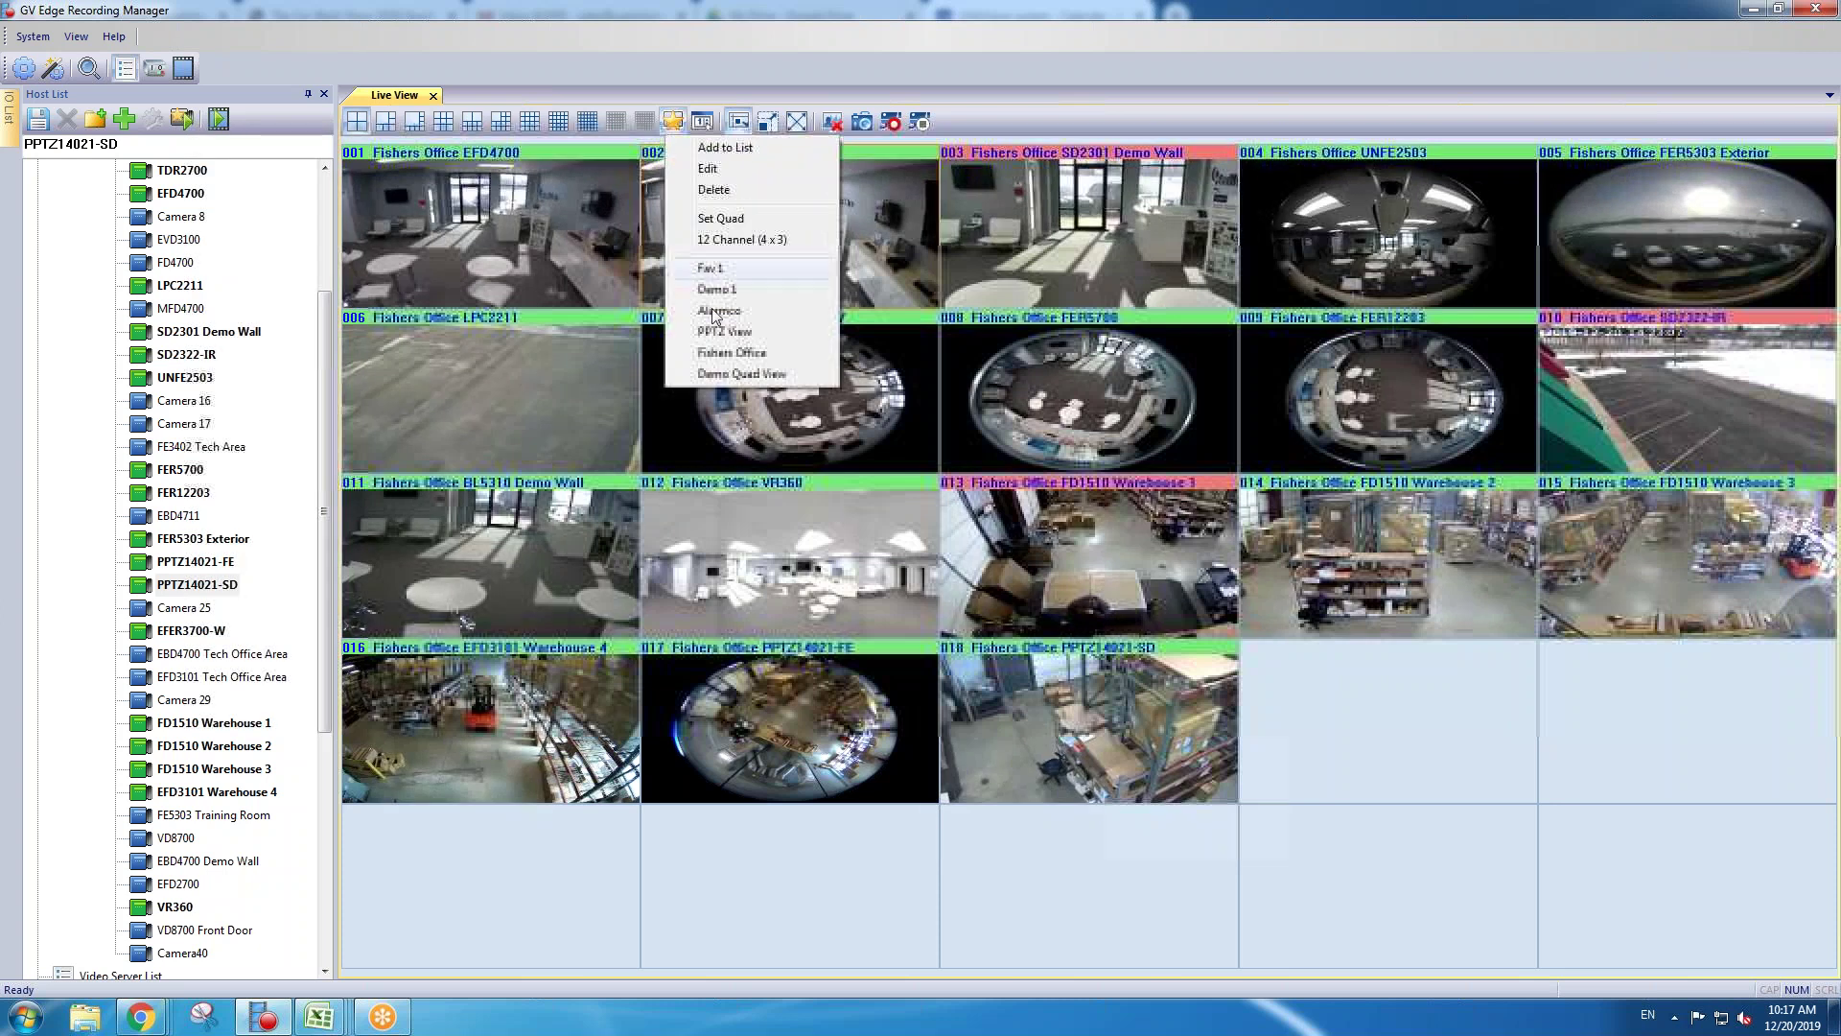
pyautogui.click(742, 374)
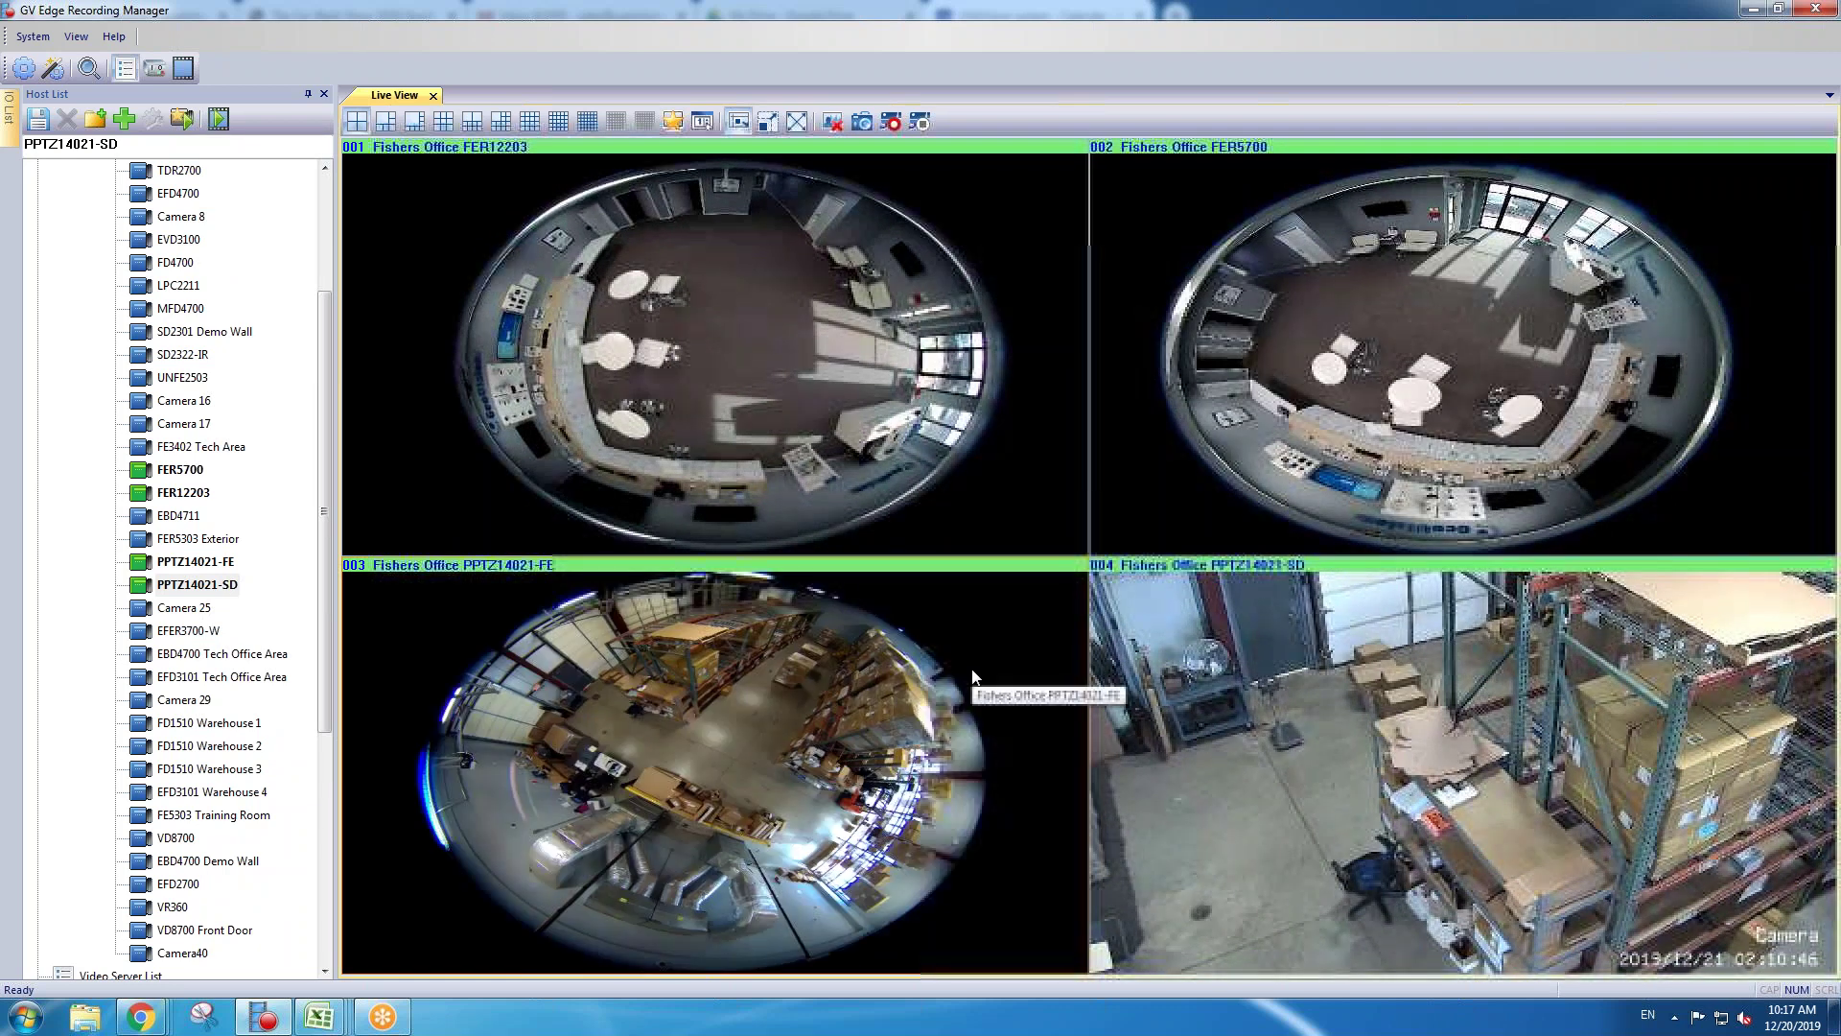
pyautogui.click(322, 187)
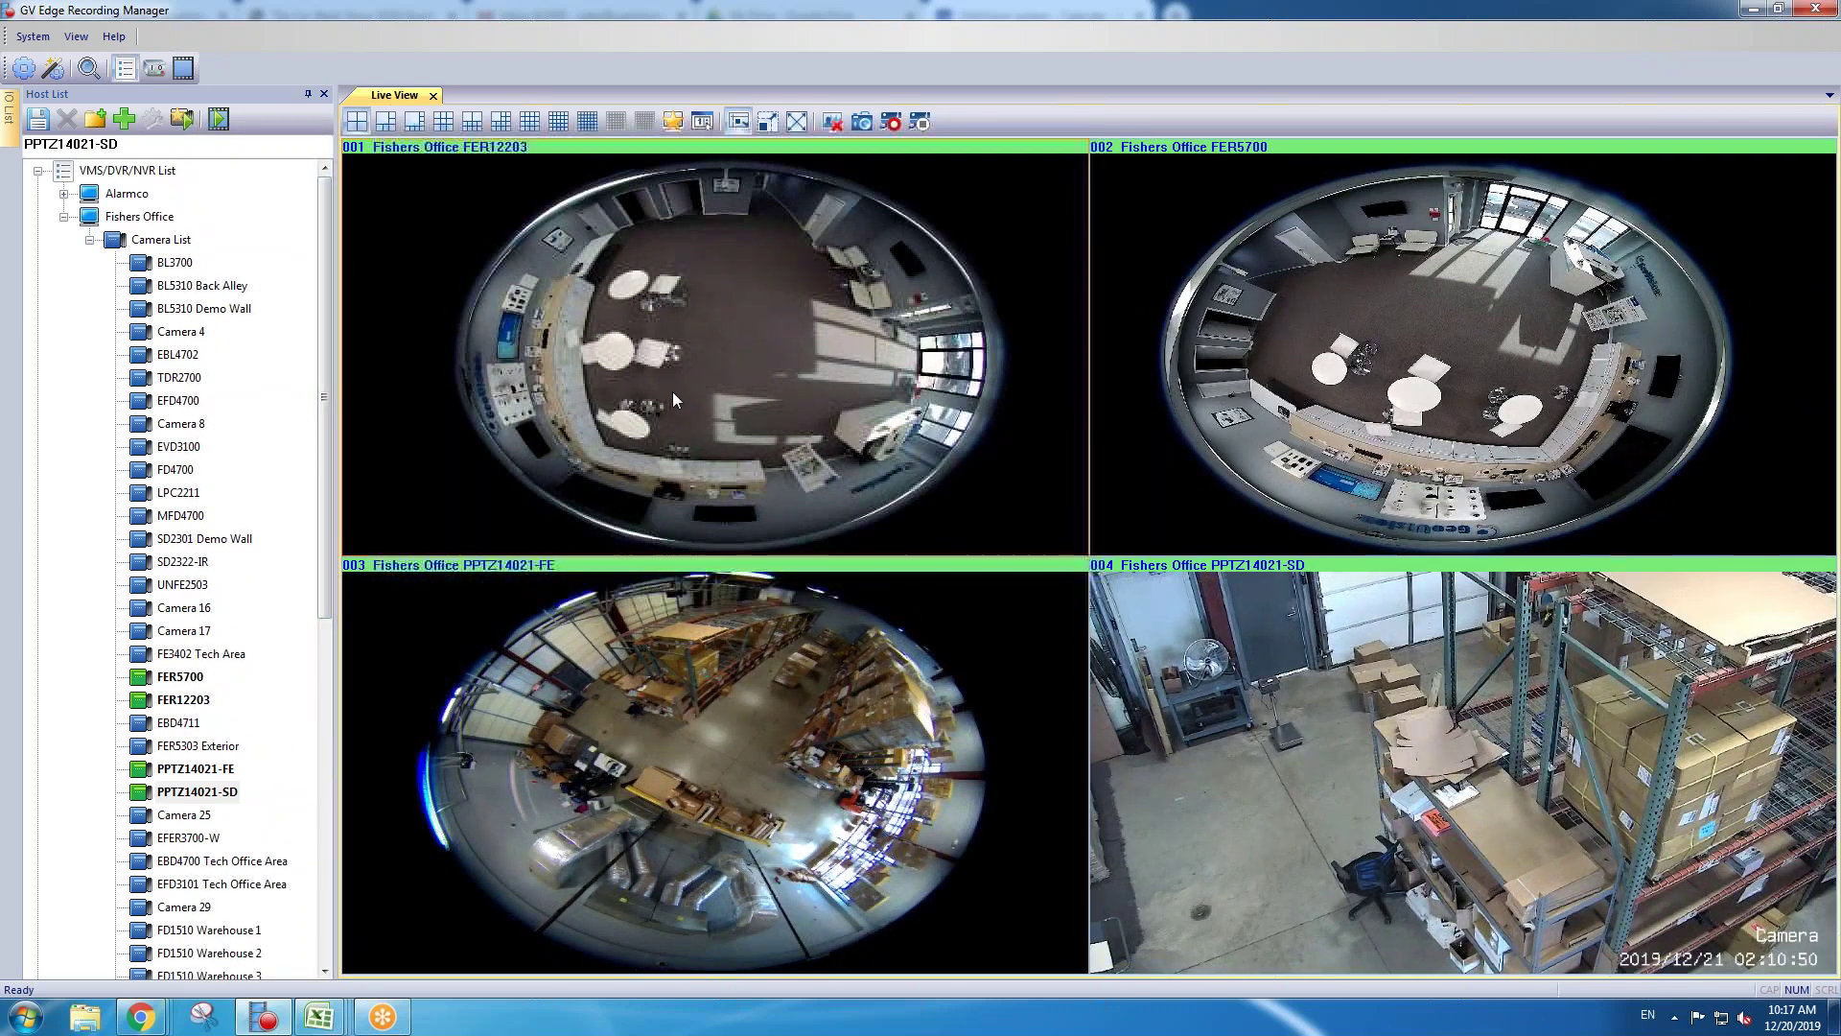
# Step: Collapse the Fishers Office Camera List in the Host List to expose the IP Camera List
pyautogui.click(89, 240)
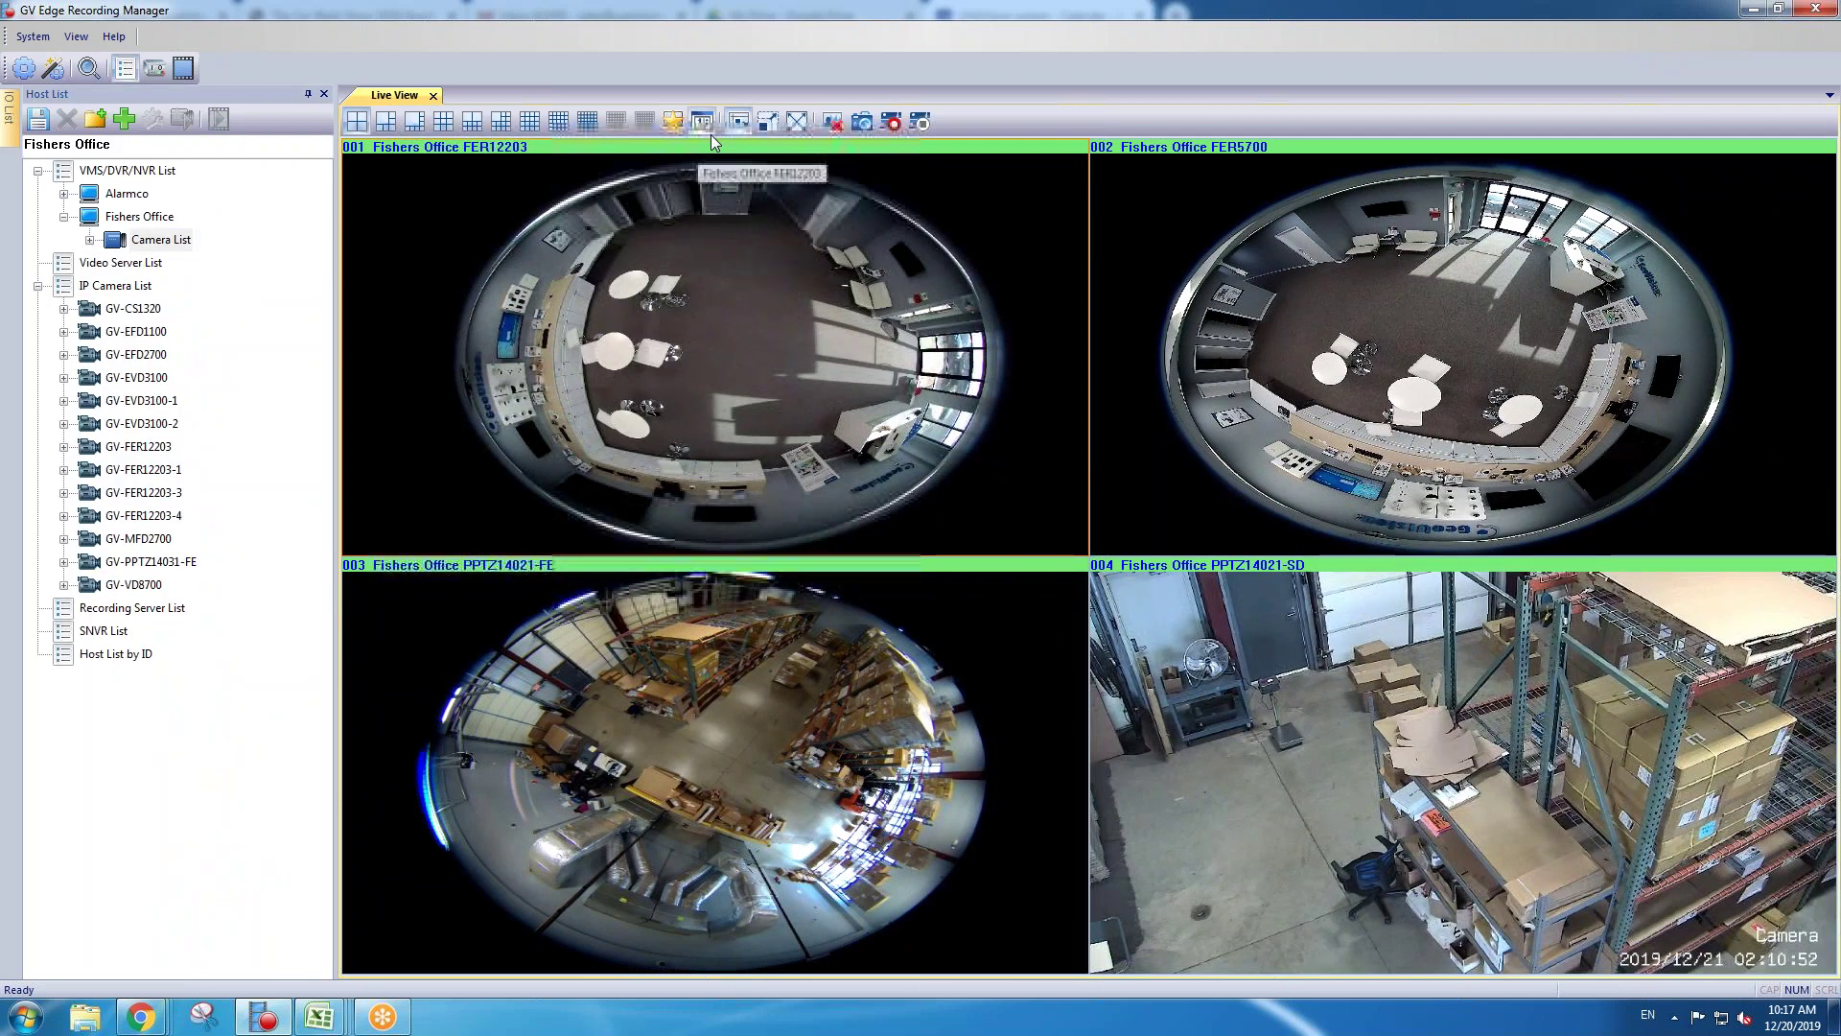